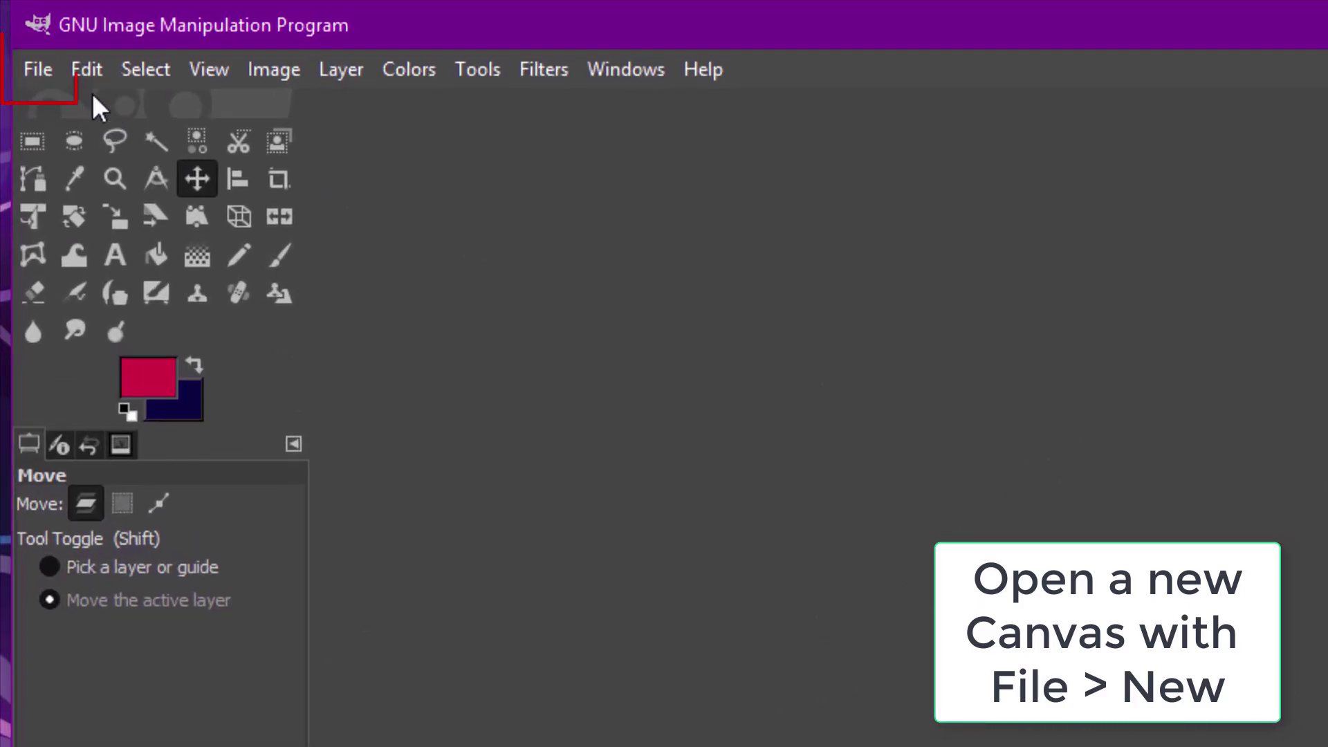
Create a new 1920×1080 px image with a dark navy background and zoom the view to 50%.
left_click(46, 65)
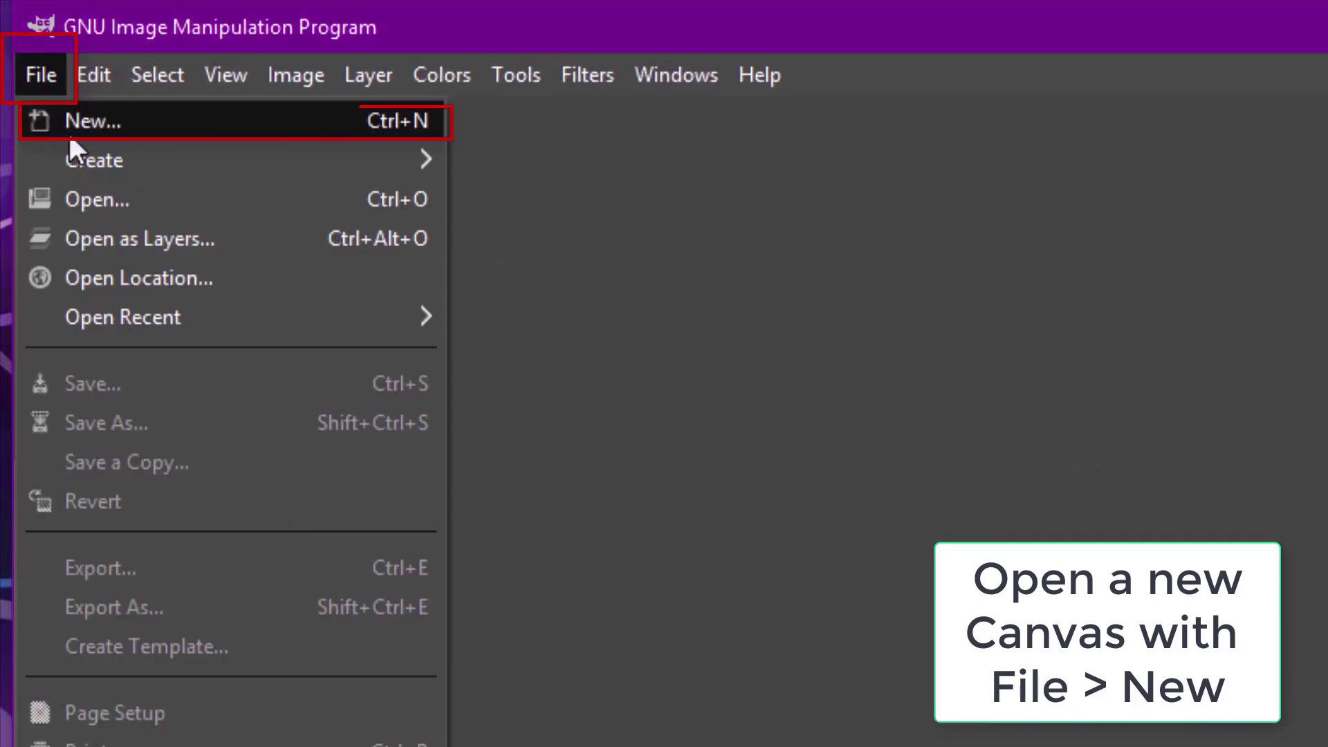
left_click(199, 134)
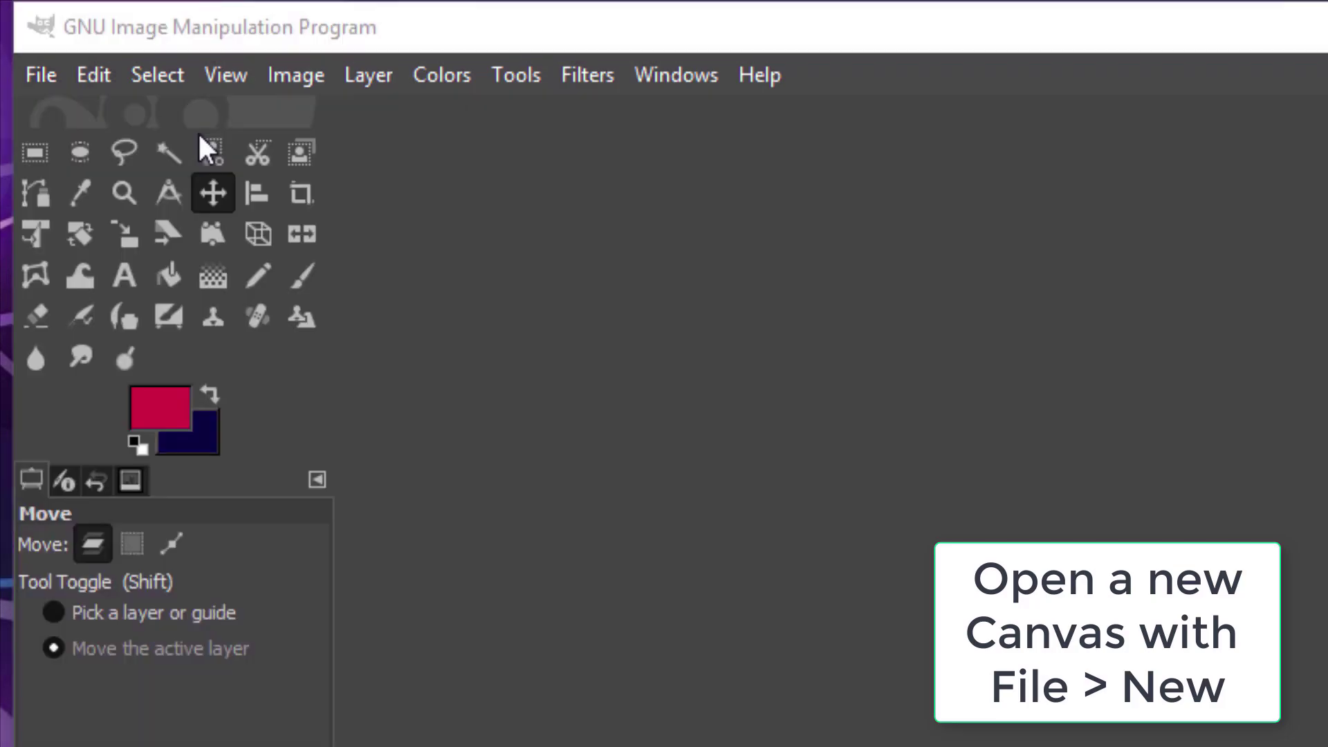
left_click(150, 197)
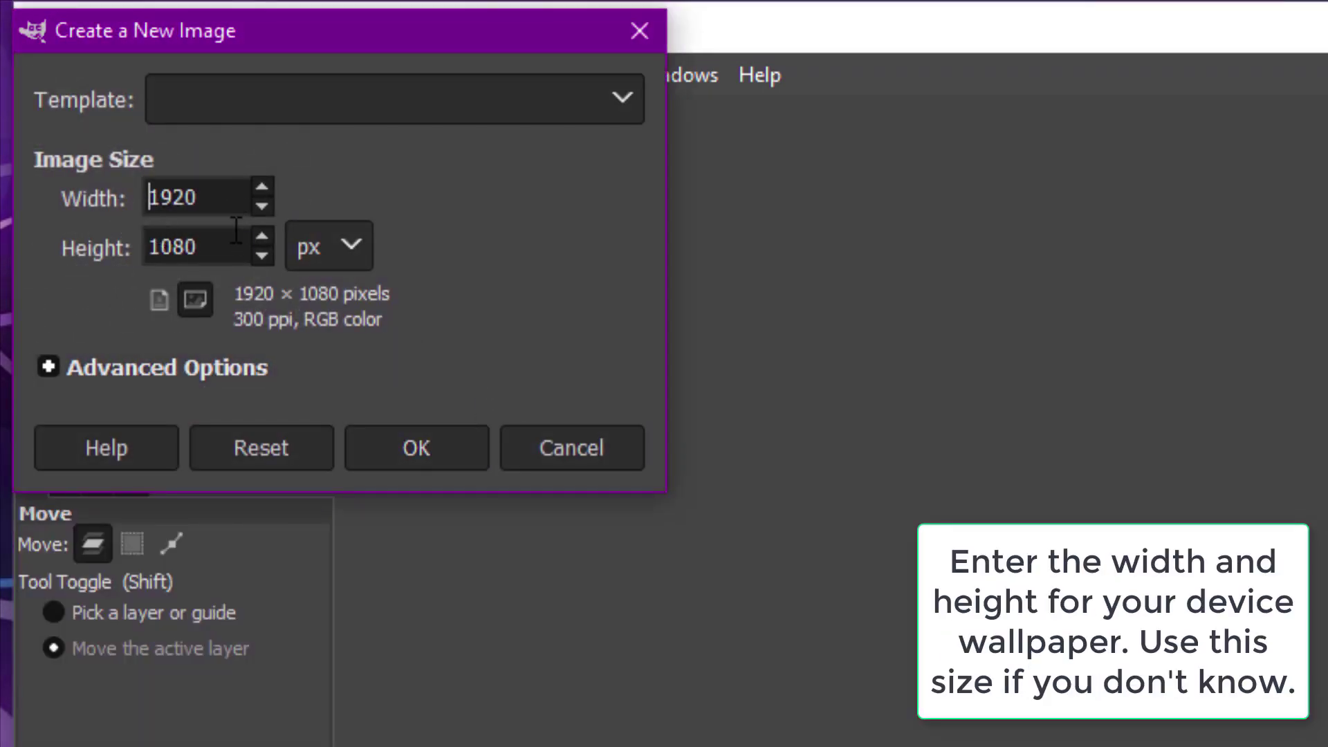
left_click(442, 440)
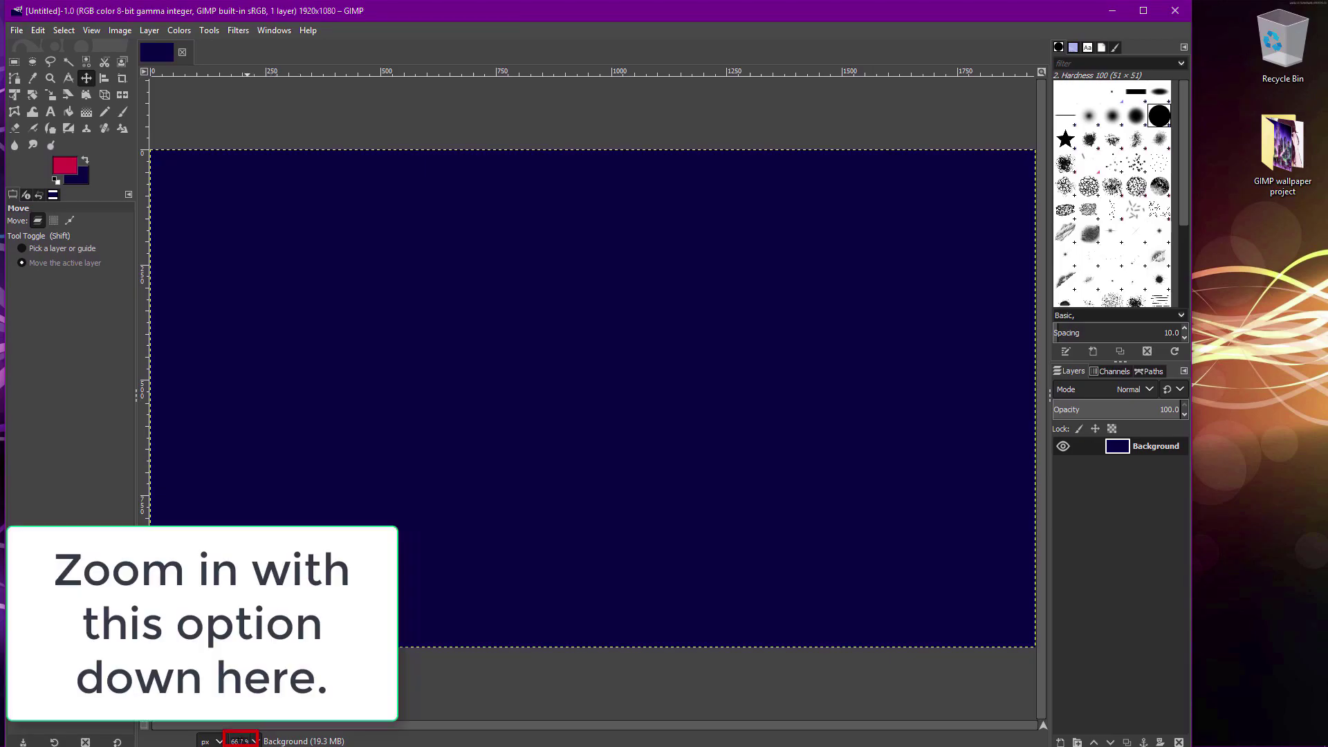
scroll(240, 740, "down", 3)
scroll(240, 740, "up", 4)
scroll(240, 739, "down", 4)
Drag the dark floral-pattern image from the project folder onto the canvas as a new layer.
double_click(1282, 145)
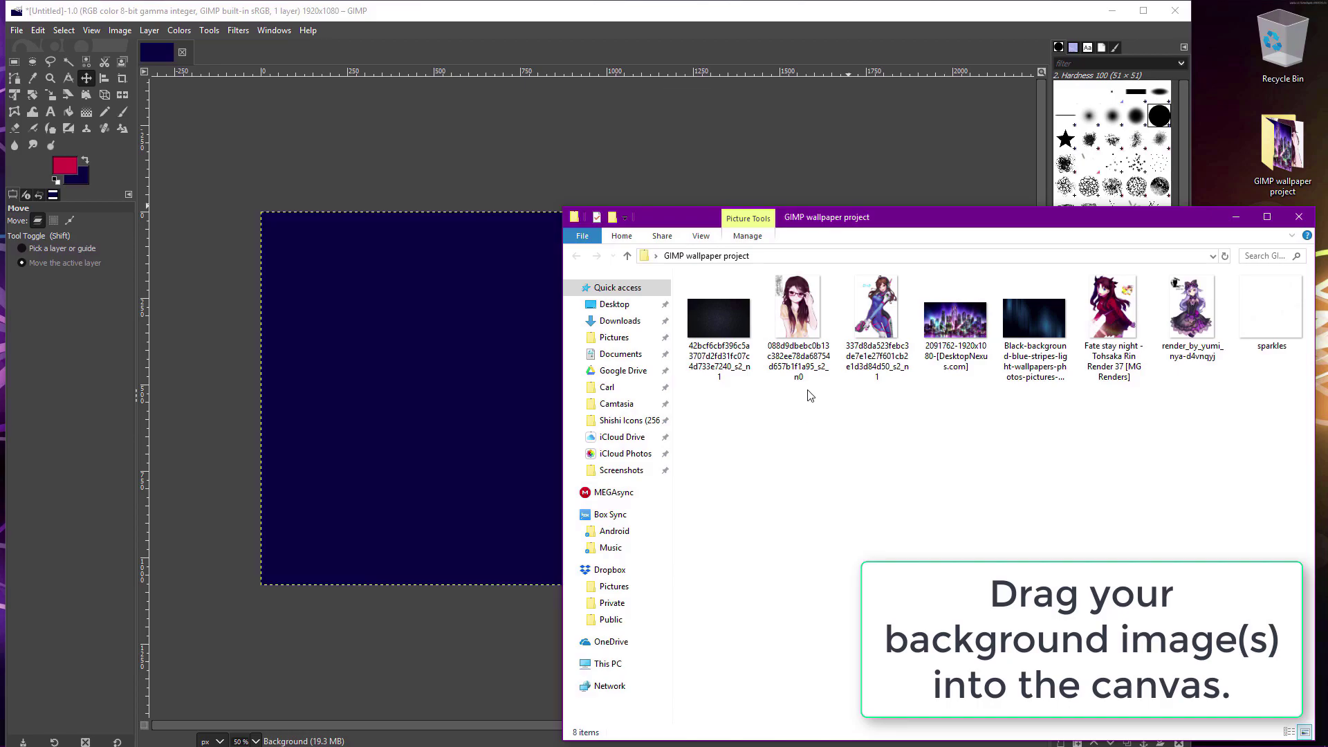
left_click_drag(719, 320, 438, 347)
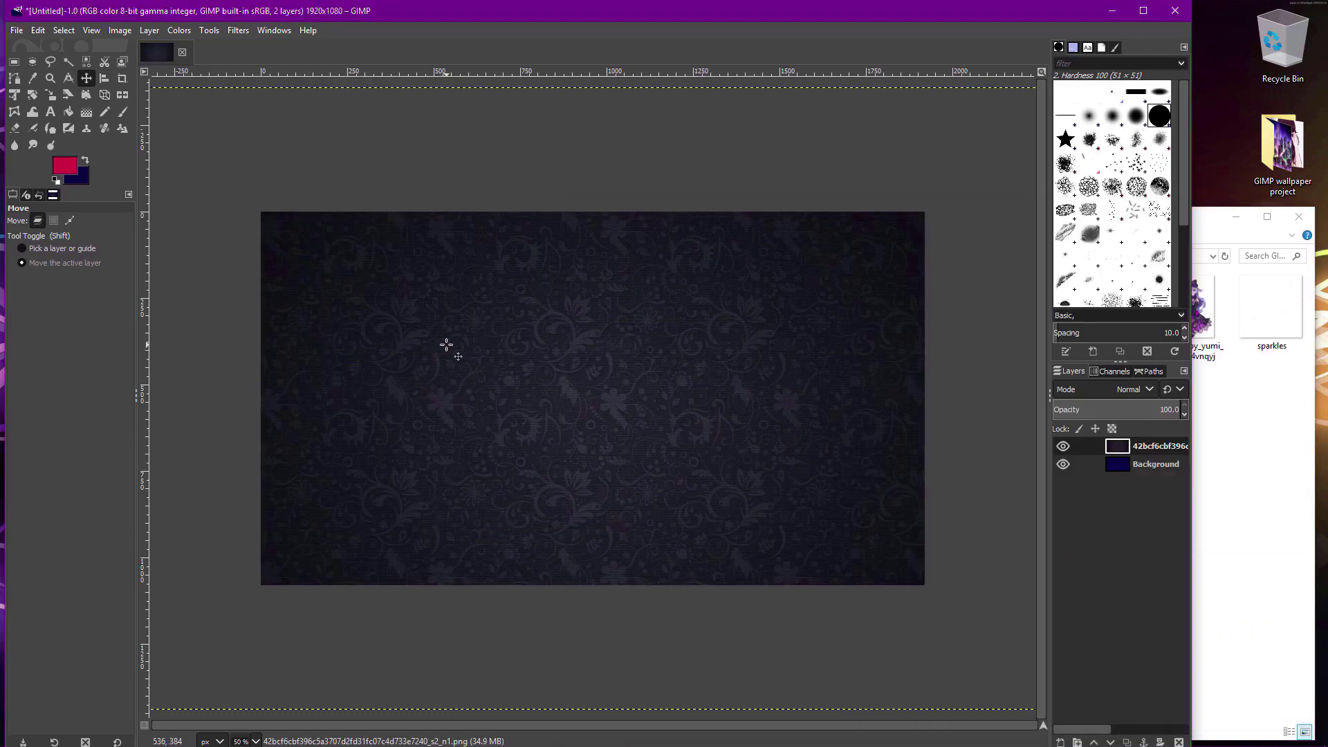
left_click(1062, 447)
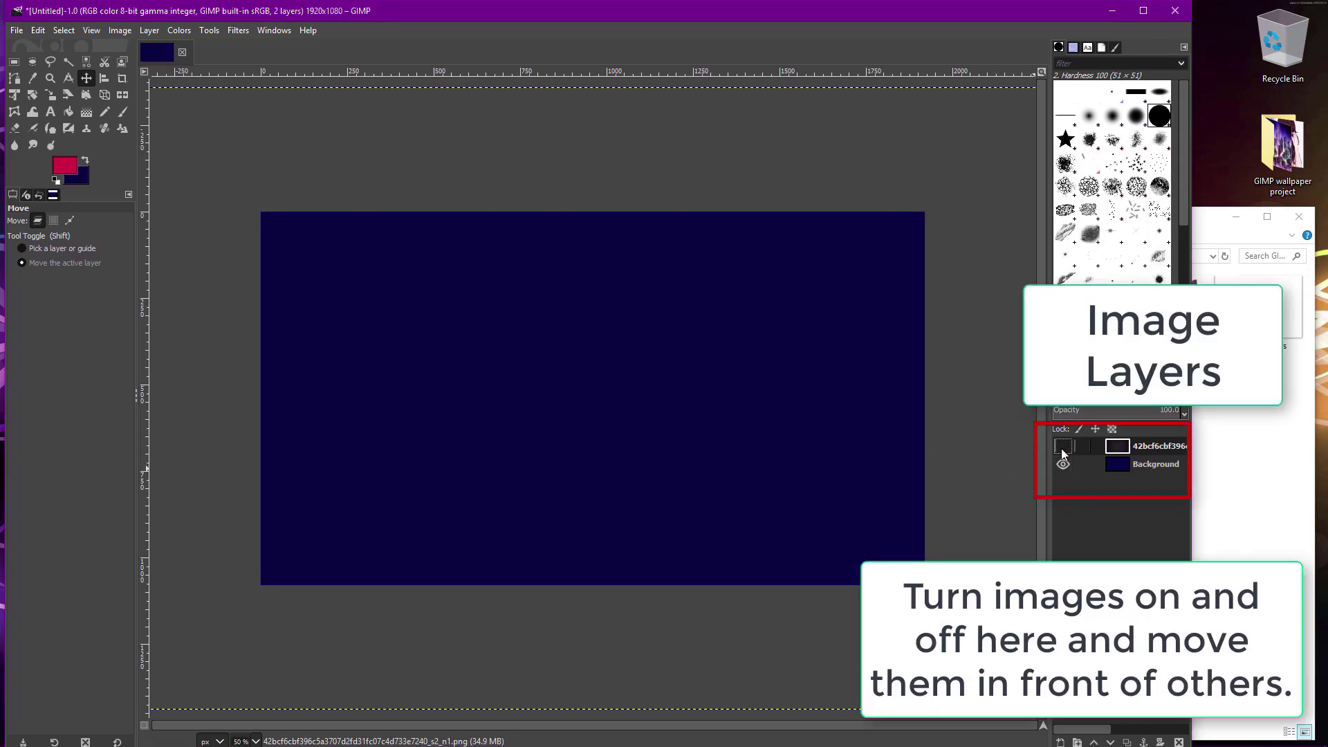
left_click(1062, 447)
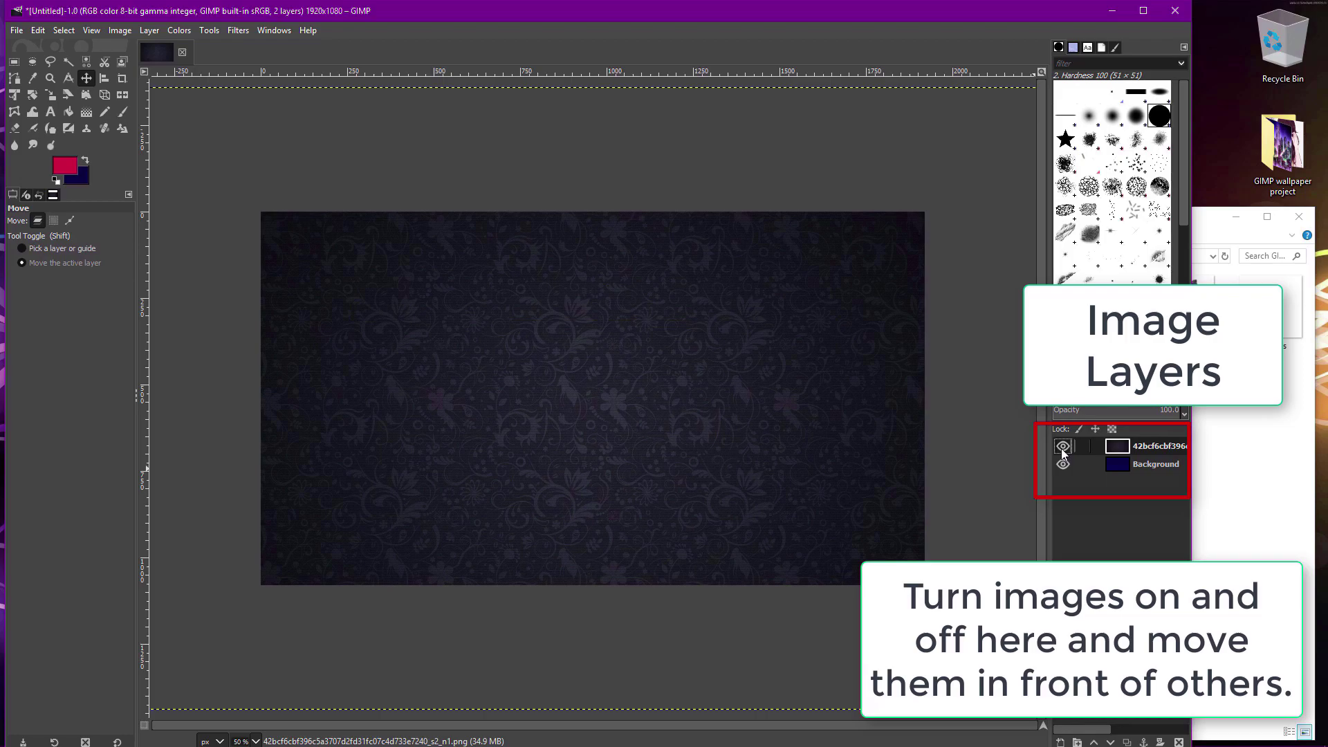
Hide the floral layer and set the Bucket Fill foreground colour to vivid orange.
left_click(1062, 447)
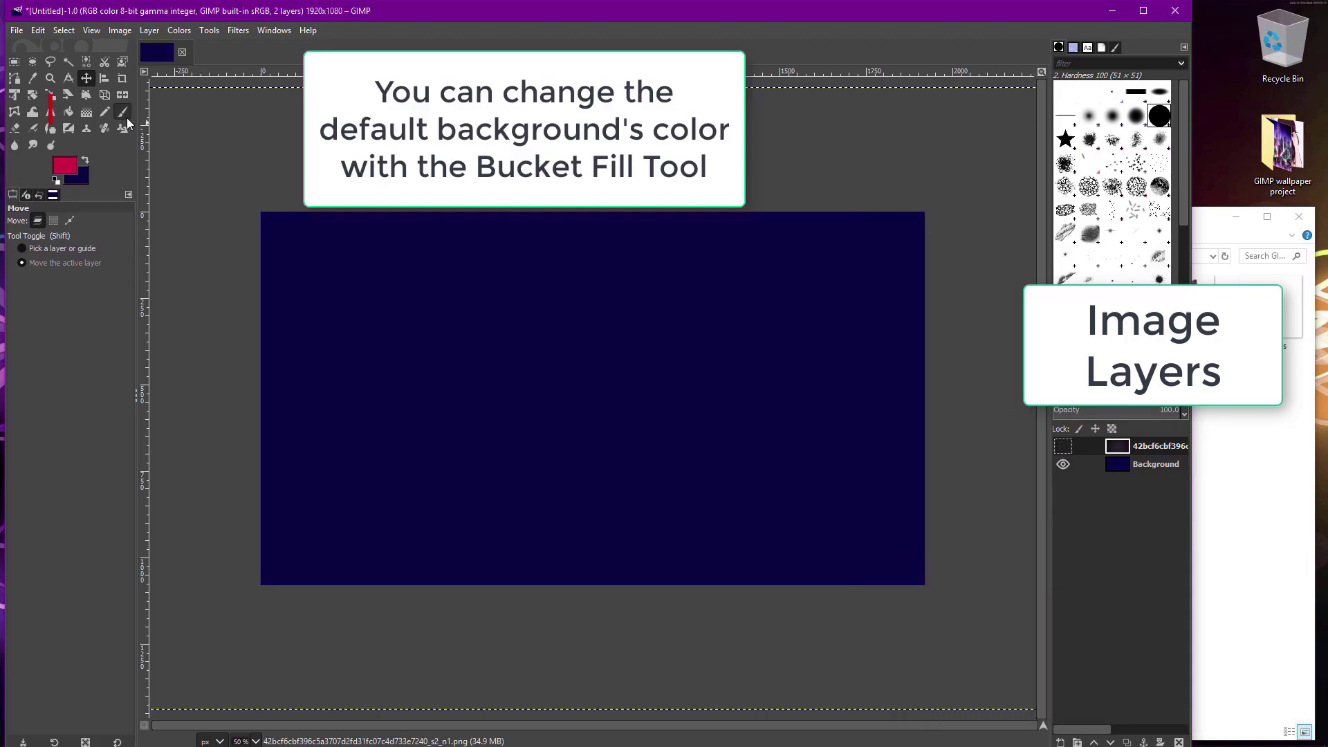
left_click(69, 114)
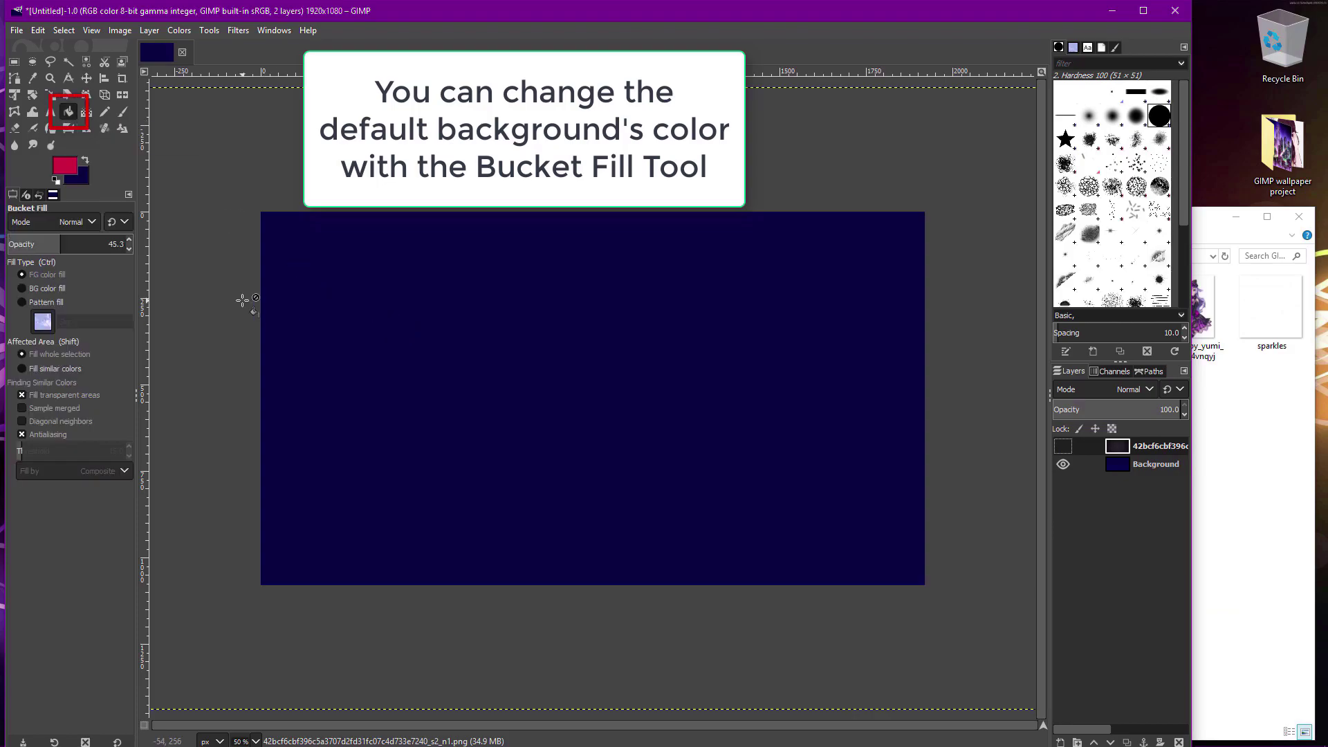
left_click(66, 171)
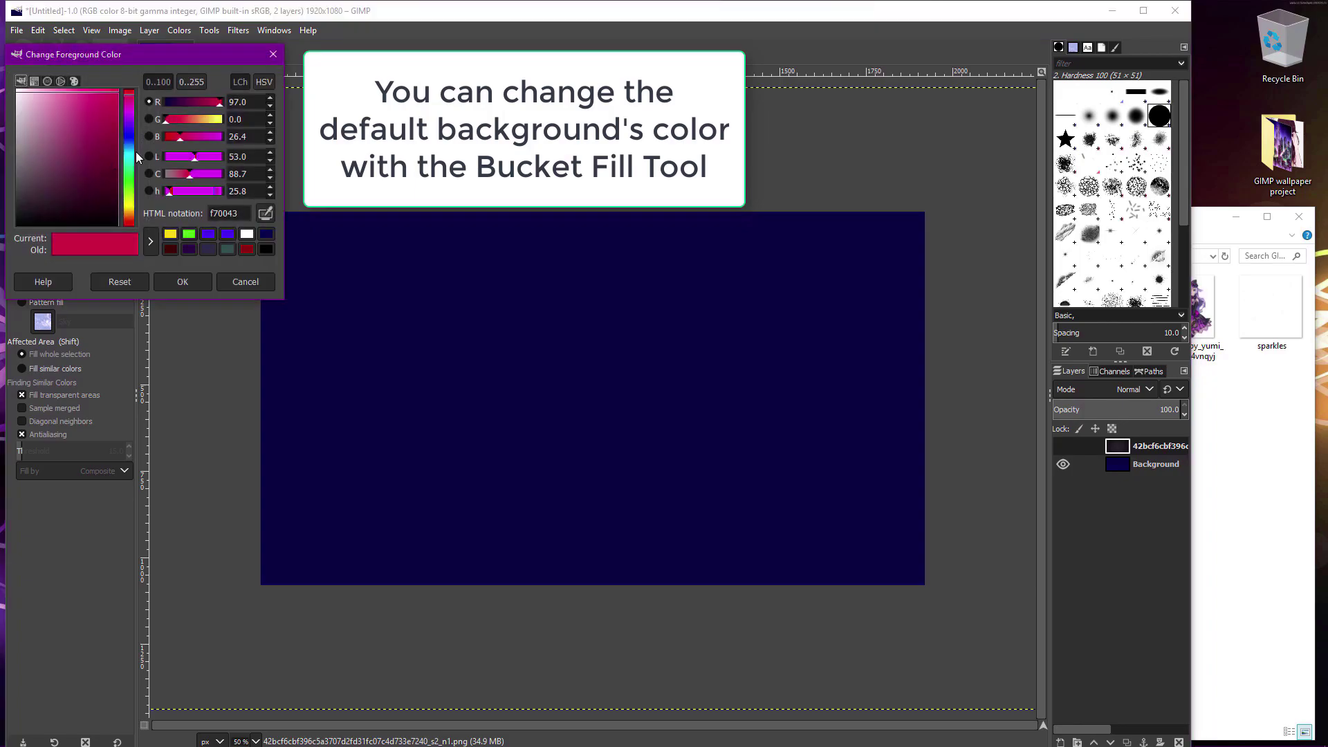
left_click(126, 135)
left_click_drag(125, 136, 126, 216)
left_click_drag(47, 151, 118, 89)
left_click(183, 282)
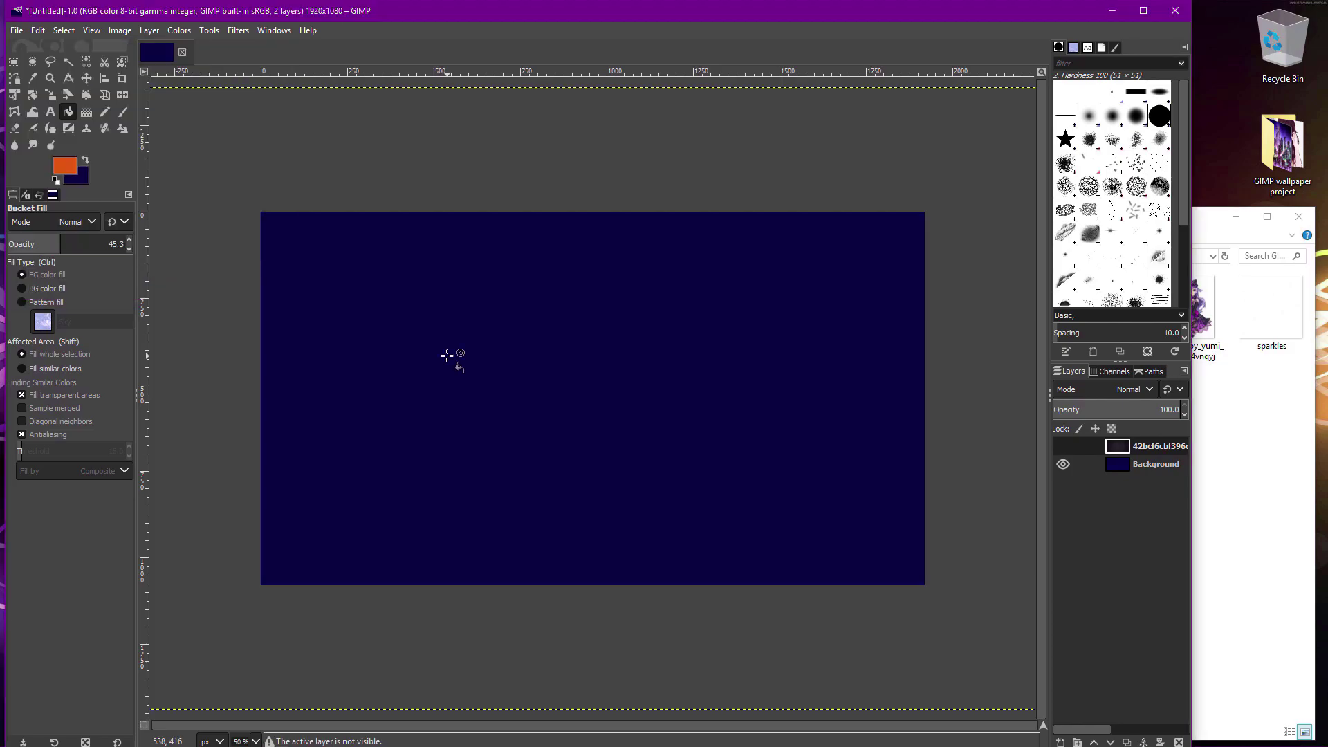
left_click(453, 354)
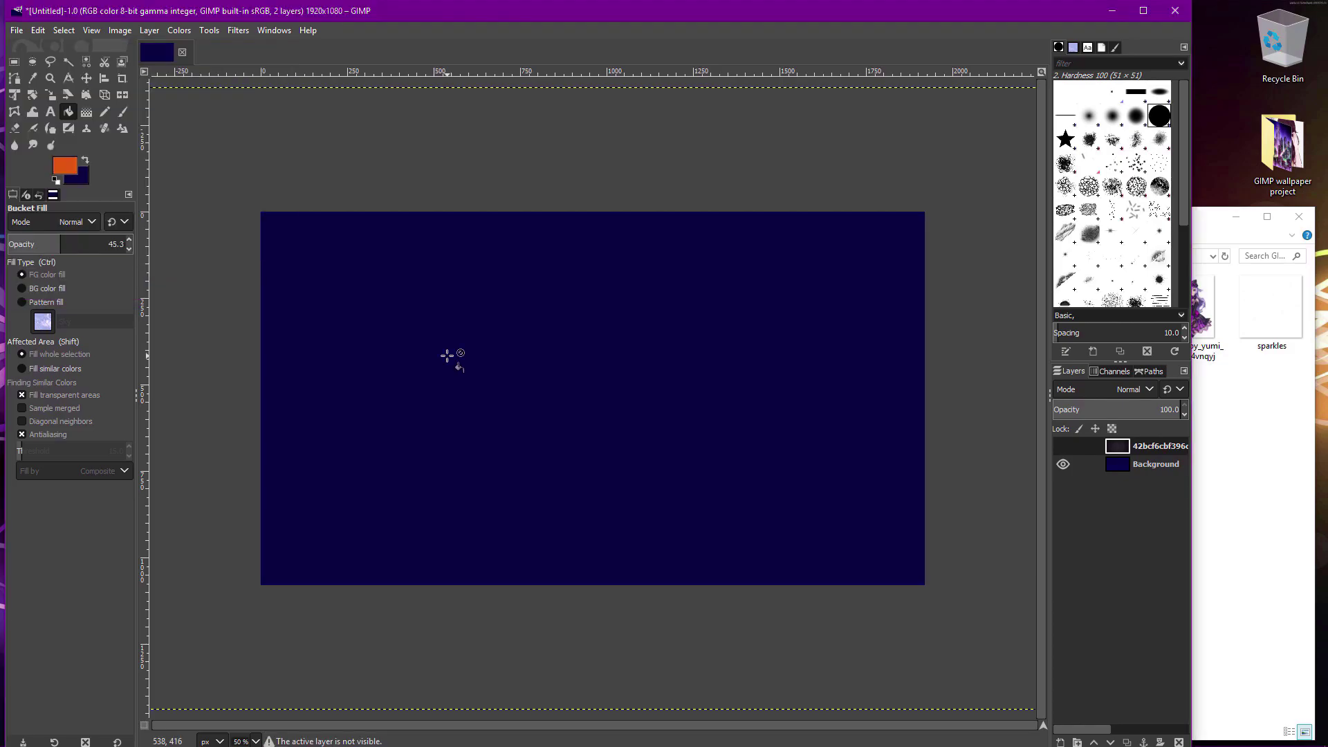
Select the Background layer and bucket-fill the canvas solid orange.
left_click(1168, 465)
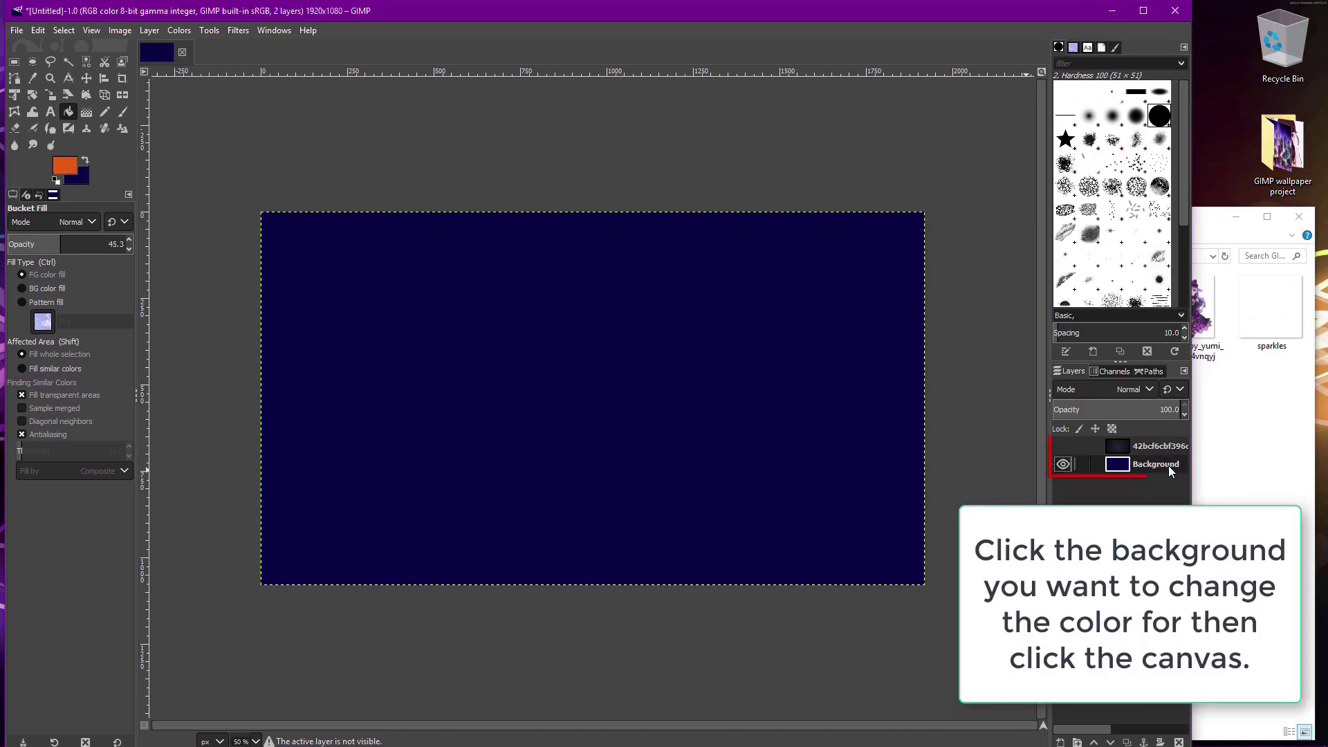
left_click(423, 374)
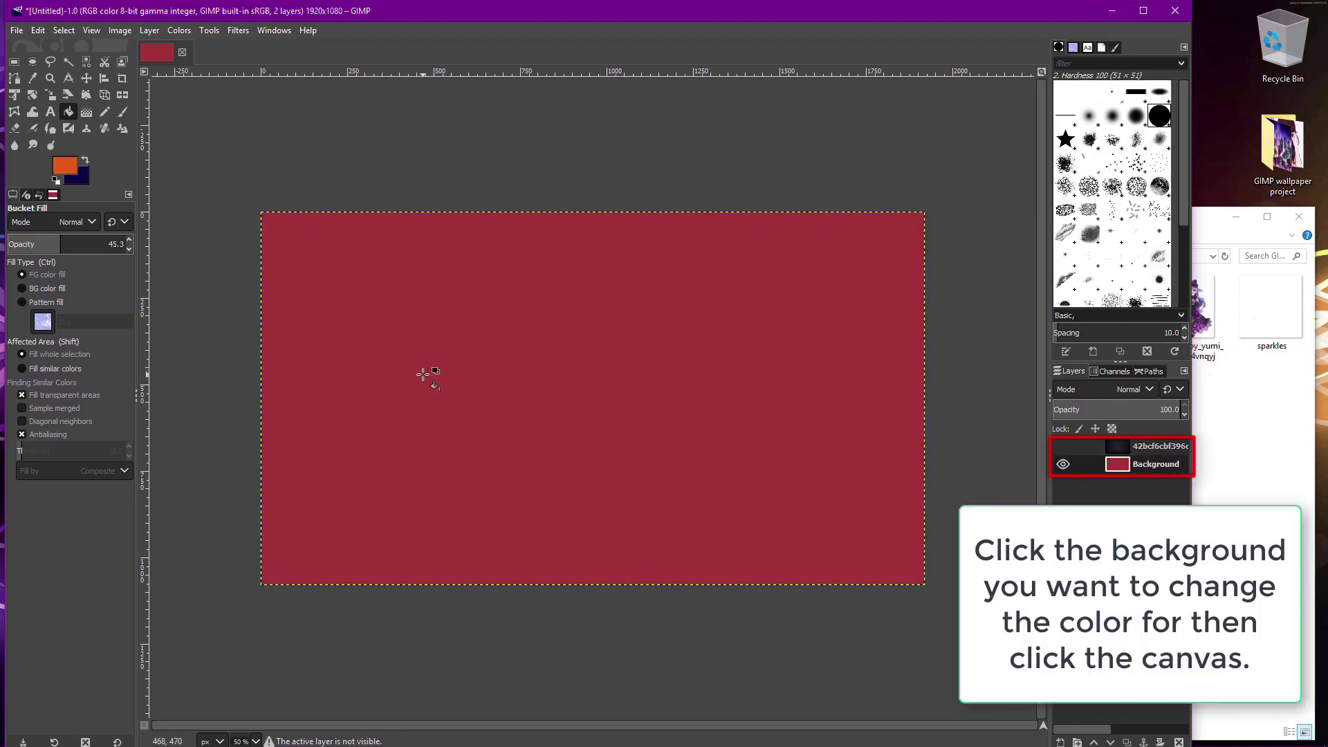
left_click(422, 374)
left_click(422, 374)
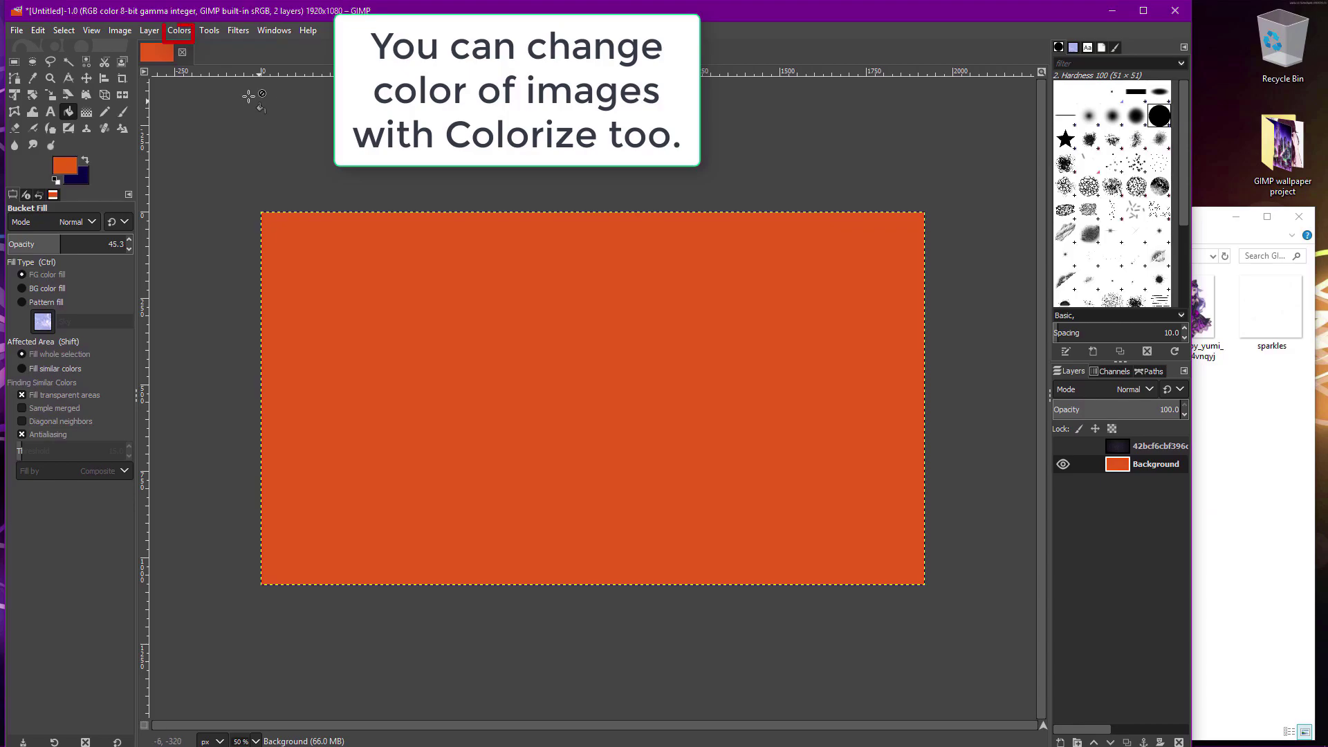
Colorize the Background layer with a golden orange tint (hue 0.0960, saturation 1.0).
left_click(191, 33)
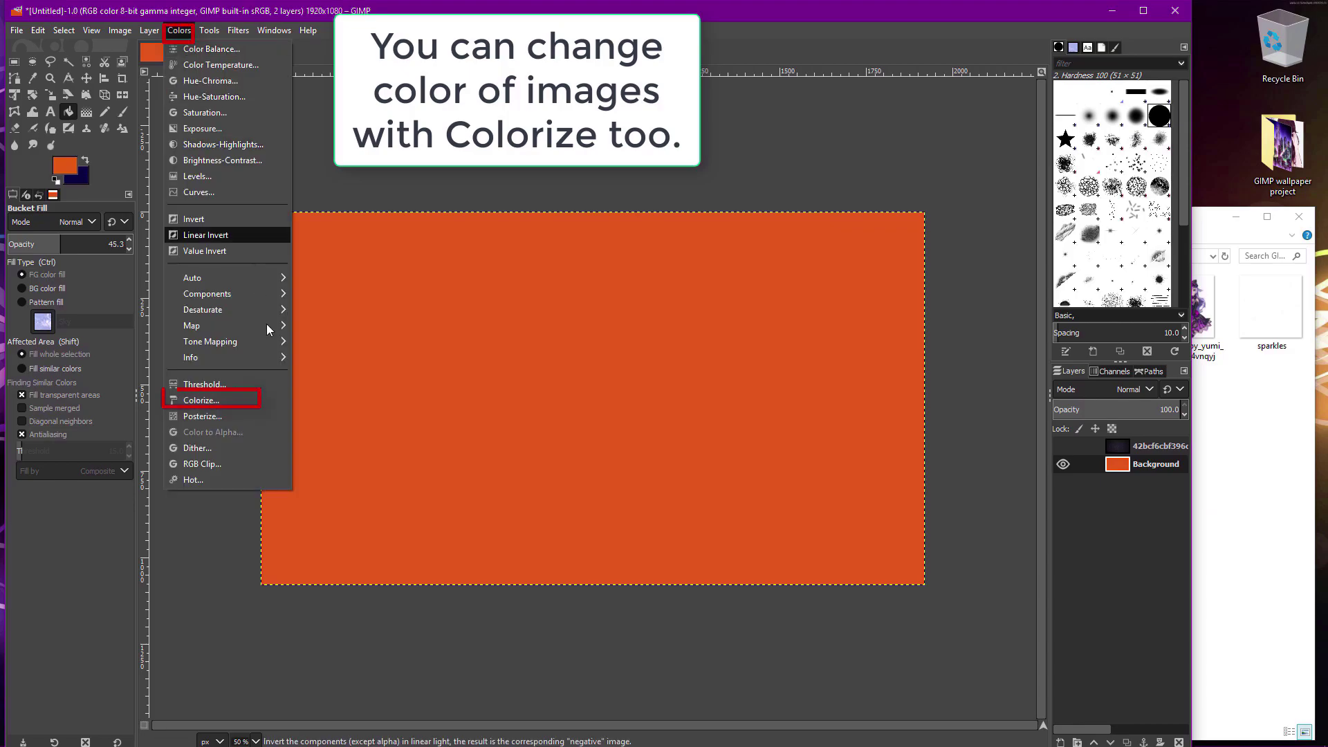
left_click(278, 399)
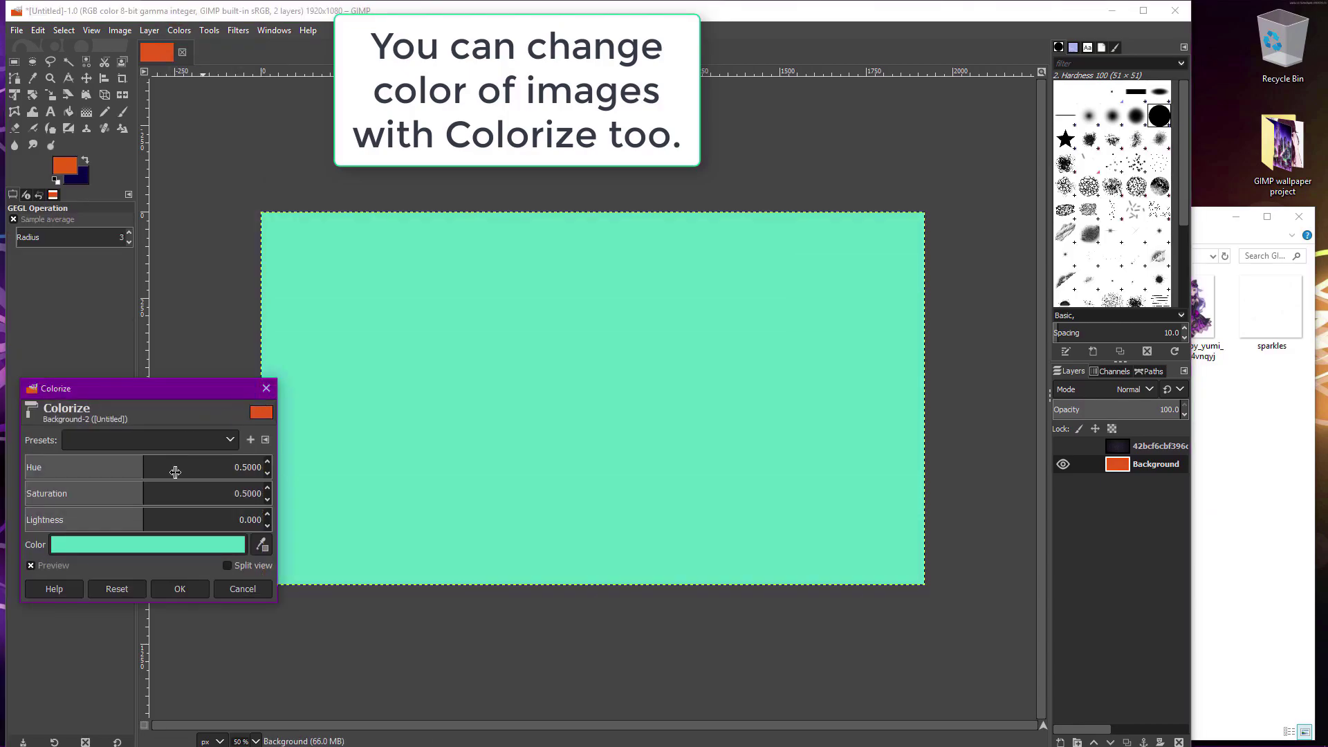
left_click(194, 546)
left_click_drag(186, 578, 187, 608)
left_click_drag(177, 505, 171, 483)
left_click_drag(187, 599, 185, 604)
left_click(232, 667)
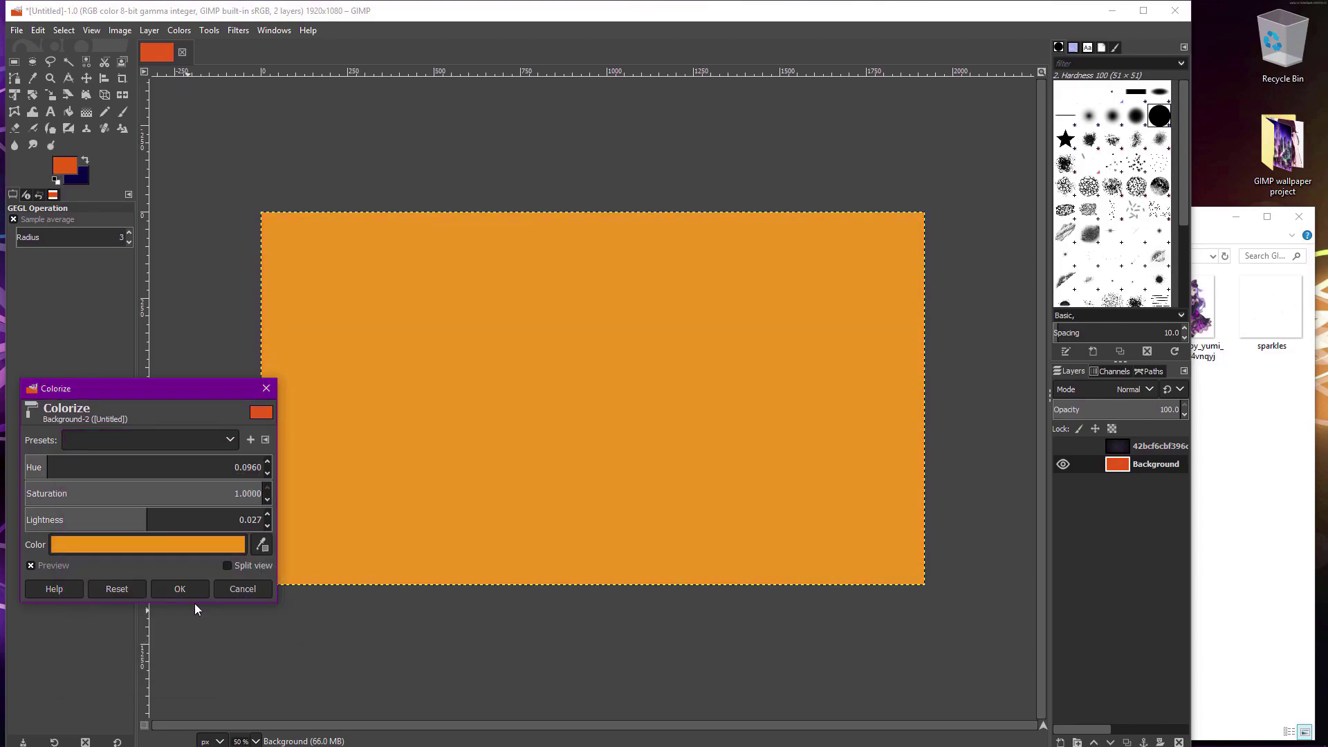
left_click(194, 597)
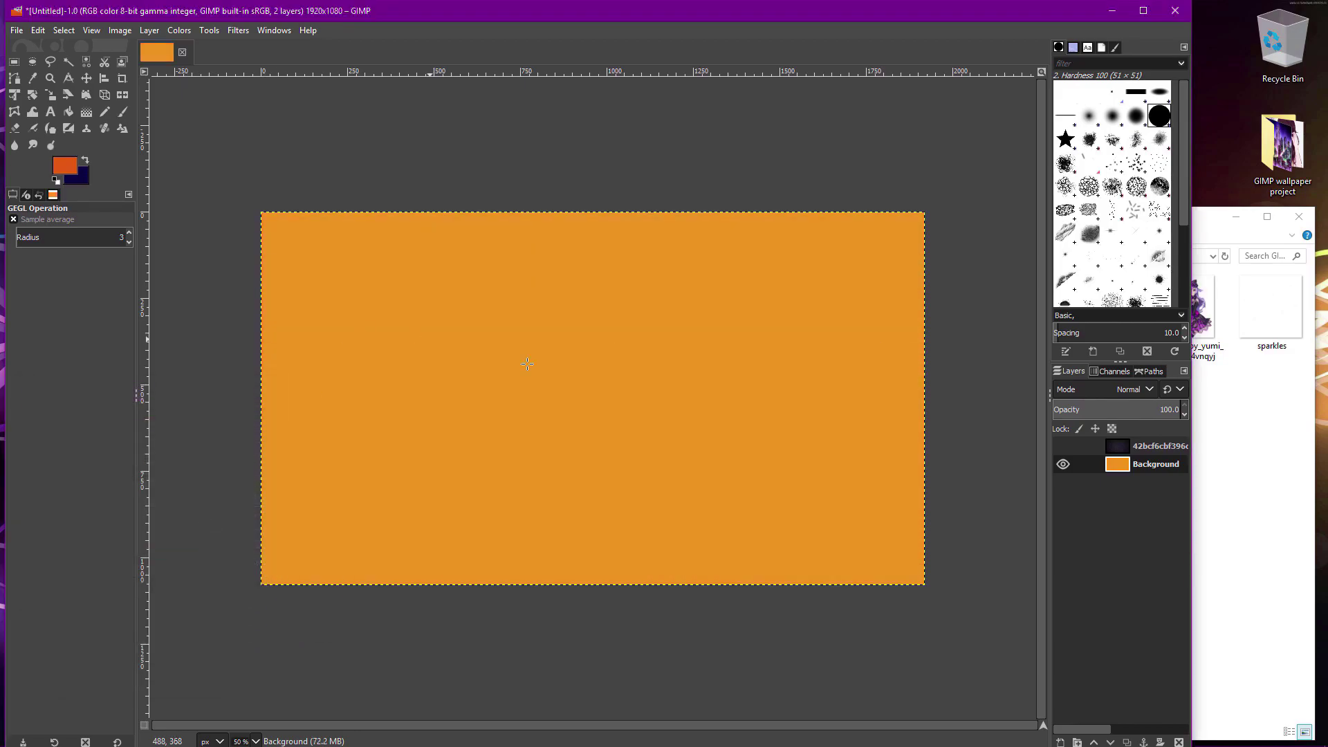
left_click(1162, 450)
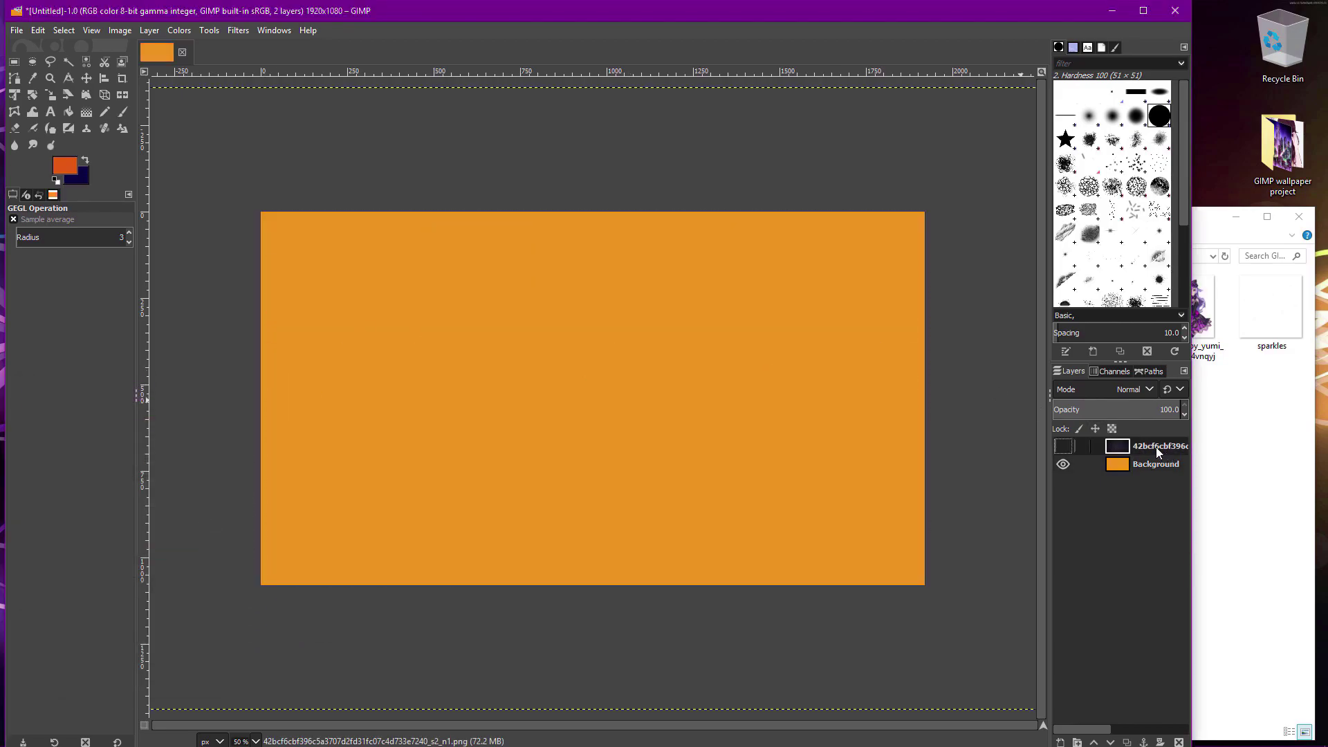
Show the floral layer again, preview a magenta Colorize tint on it, then cancel.
left_click(1065, 447)
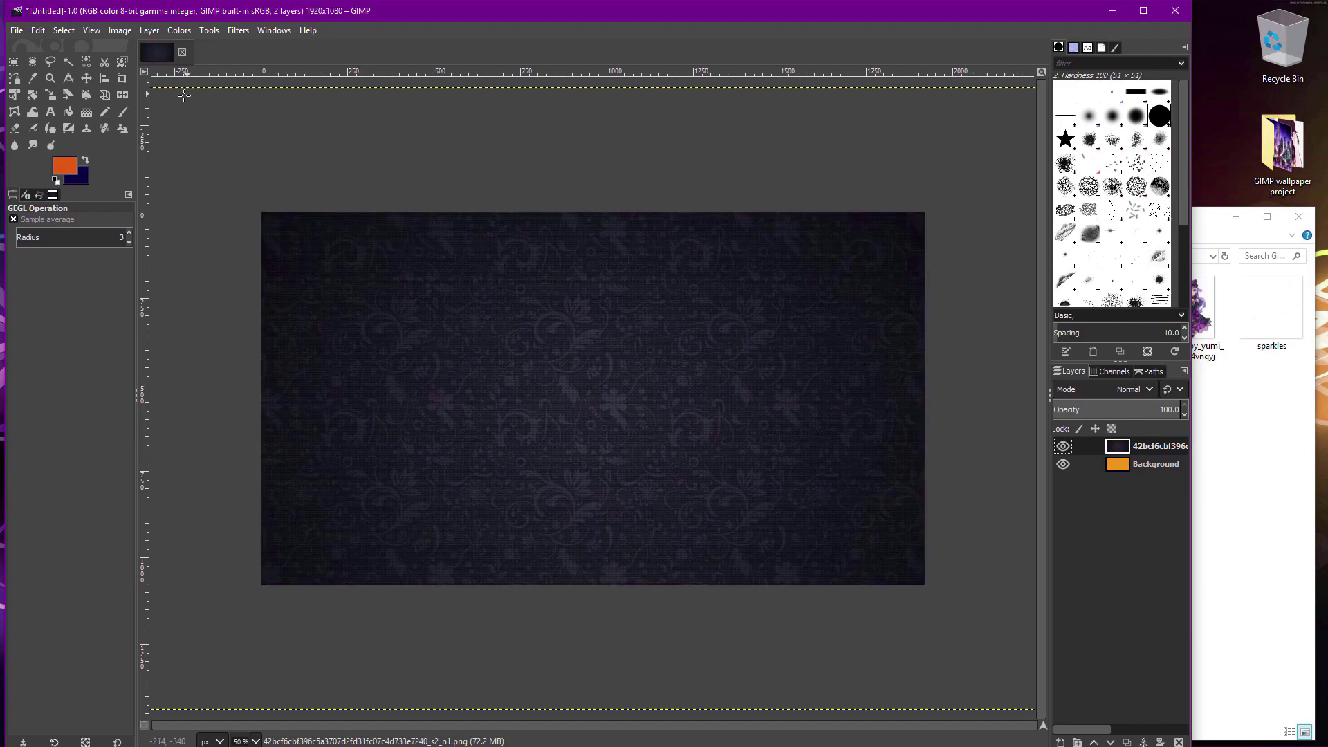
left_click(177, 31)
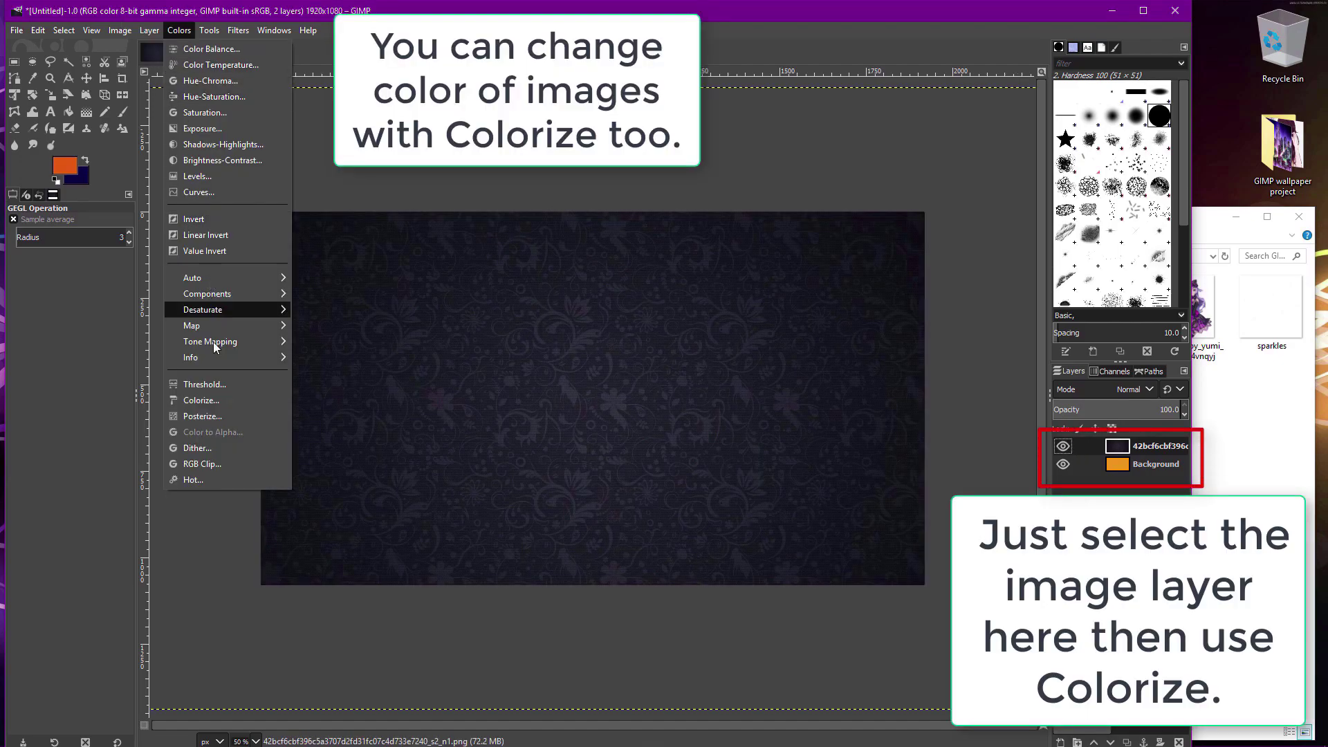
left_click(217, 398)
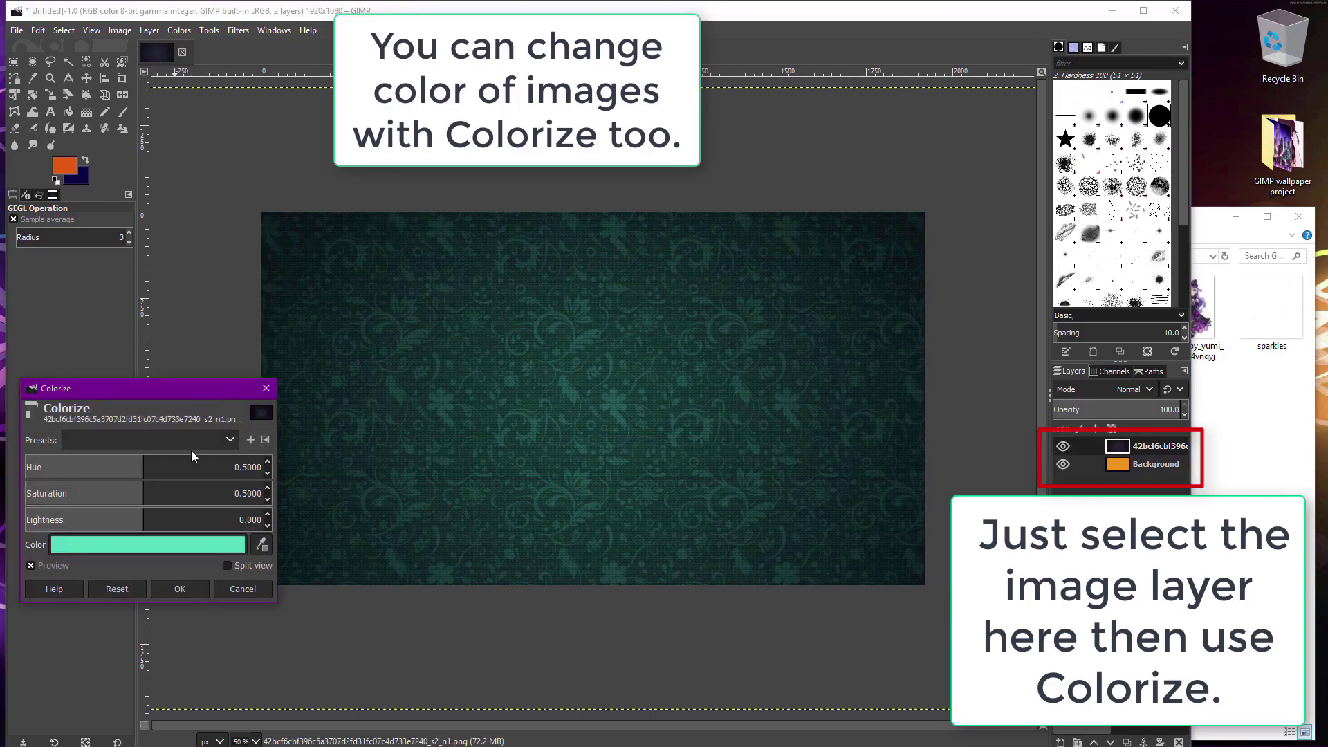
left_click(172, 541)
left_click(164, 475)
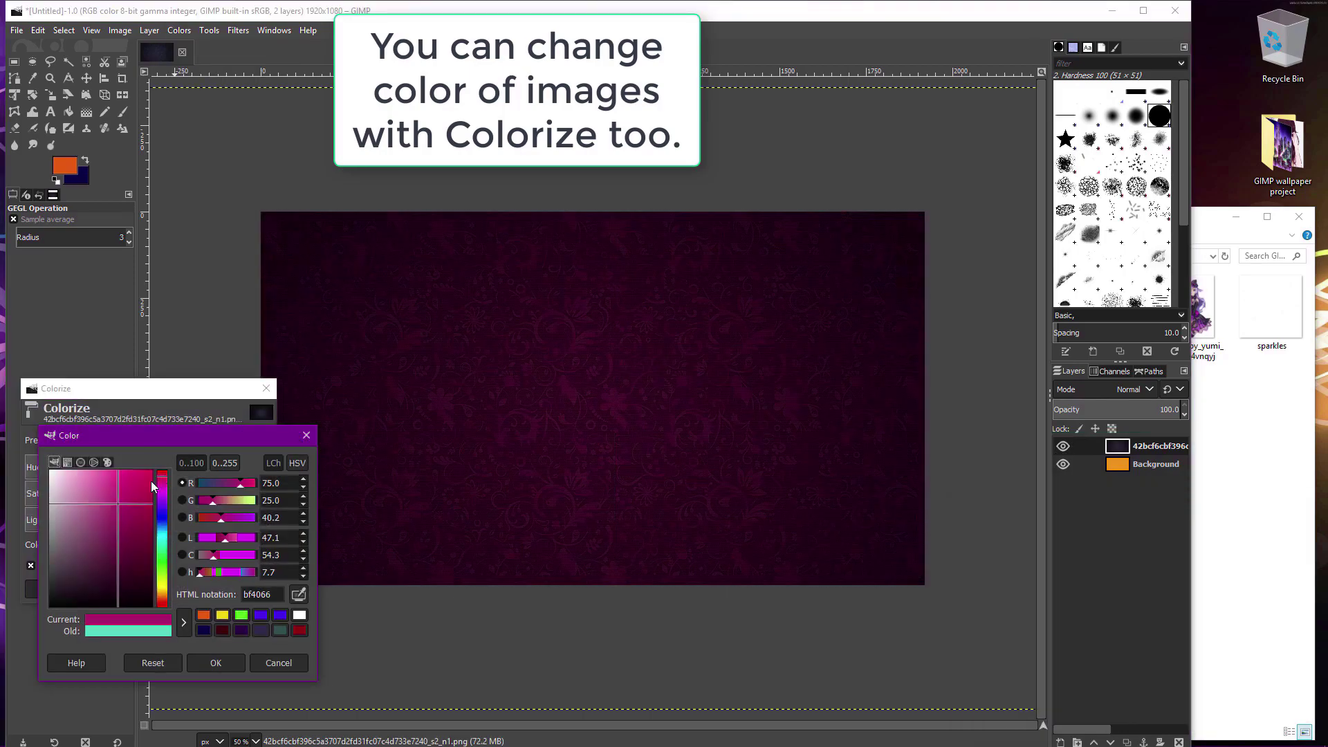
left_click(272, 663)
left_click(229, 590)
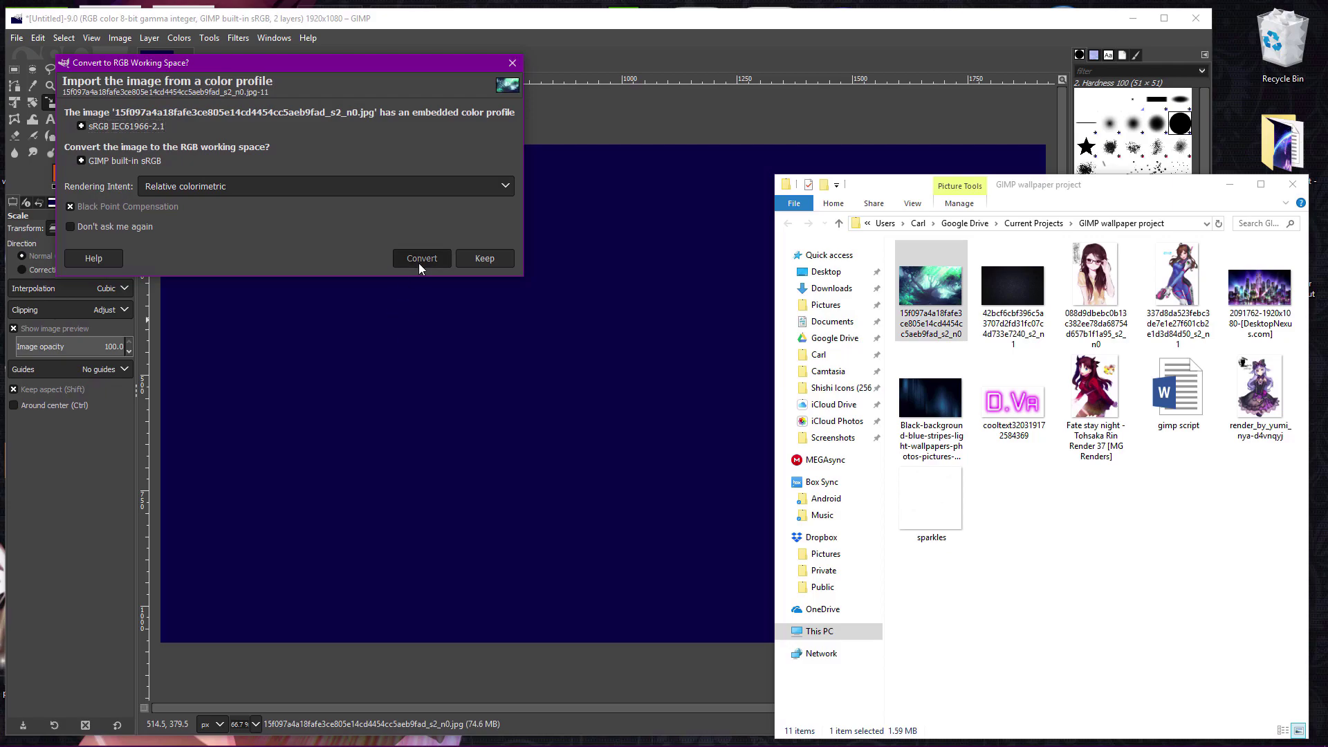
Import the forest image, scale it to 1920 px wide and move it to cover the canvas.
left_click(421, 259)
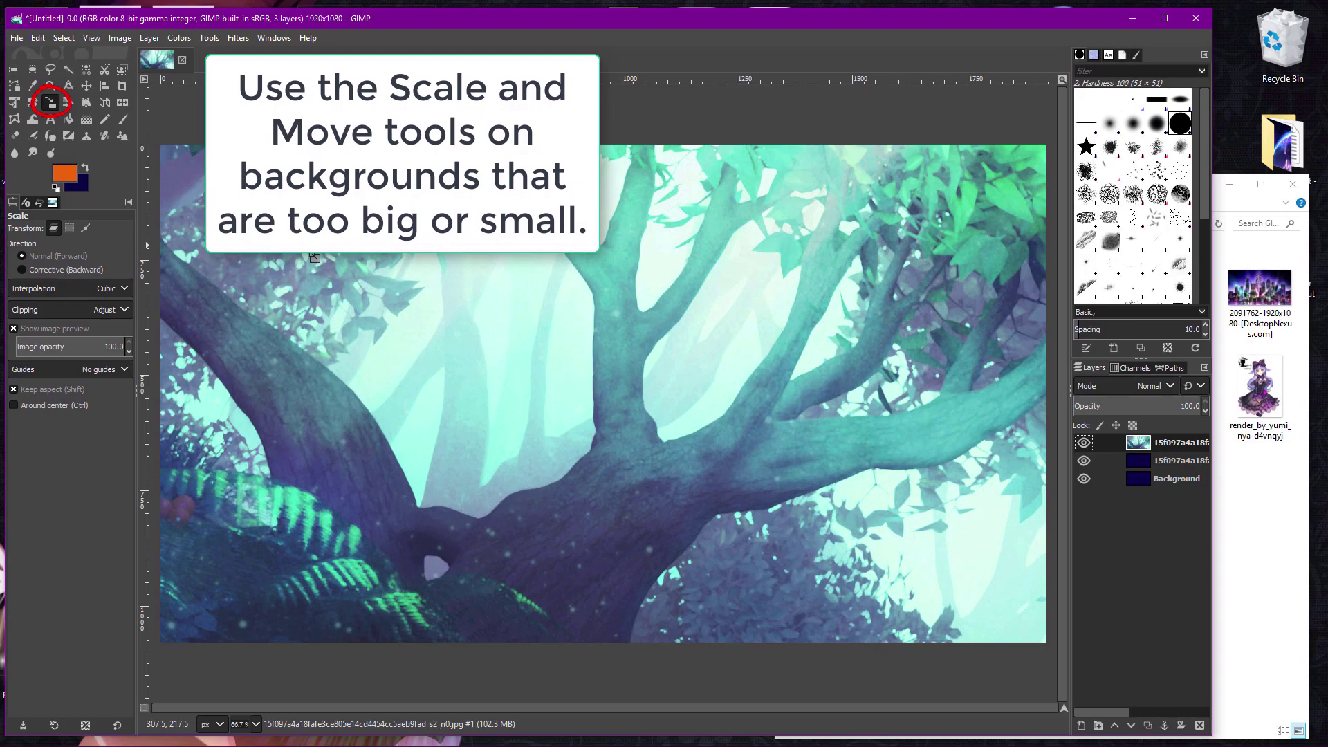
left_click(314, 257)
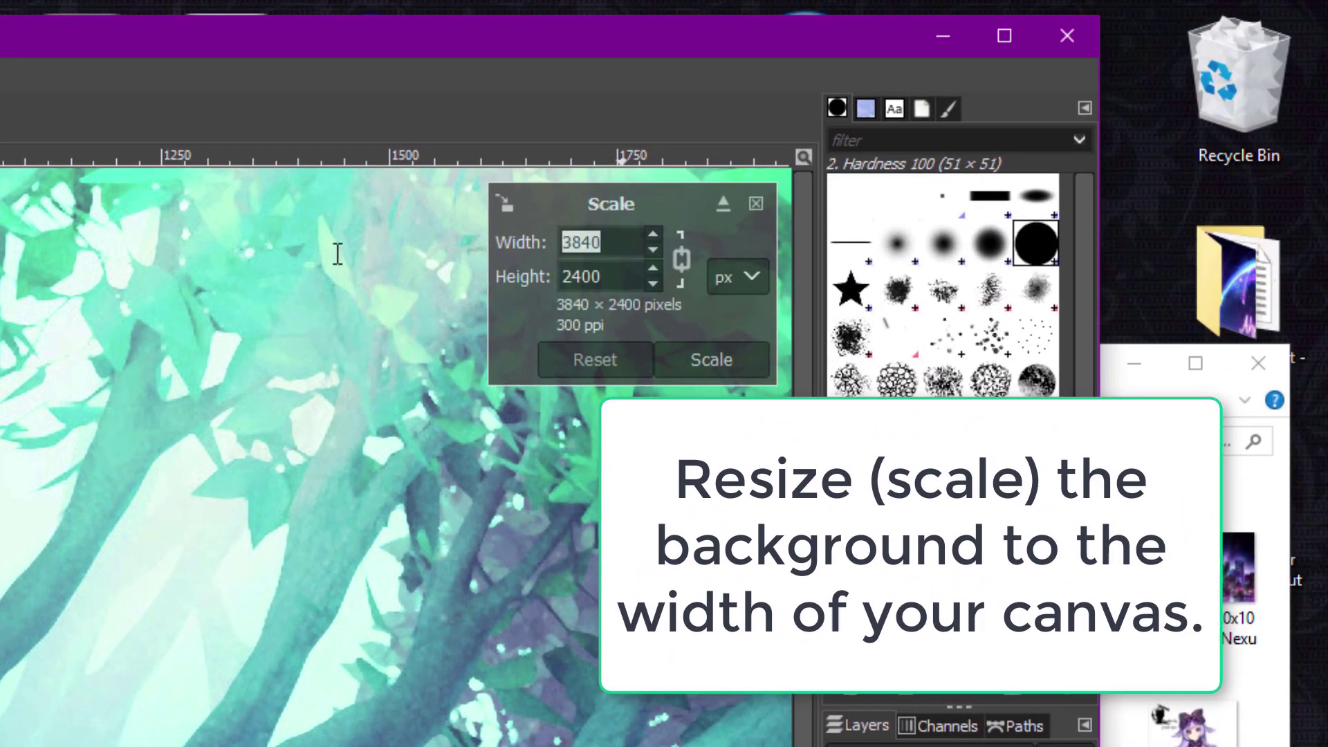
type("19")
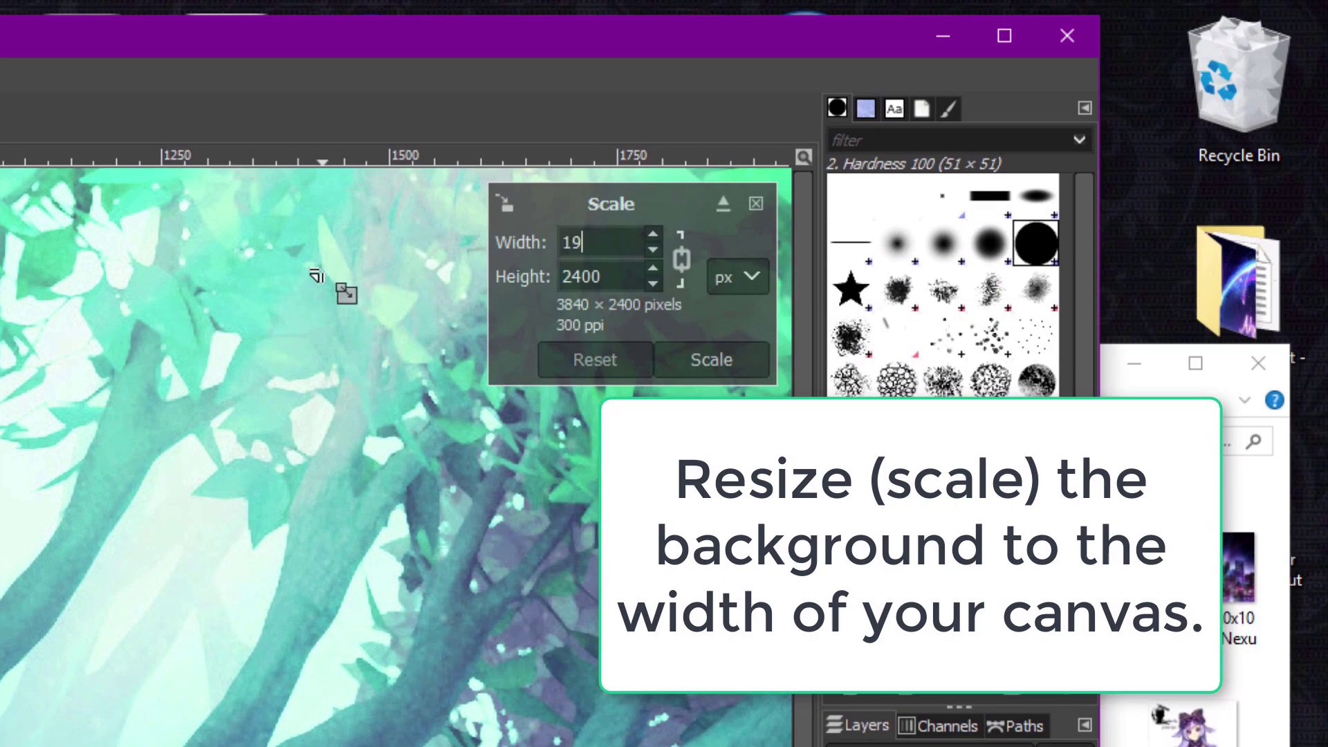
type("20")
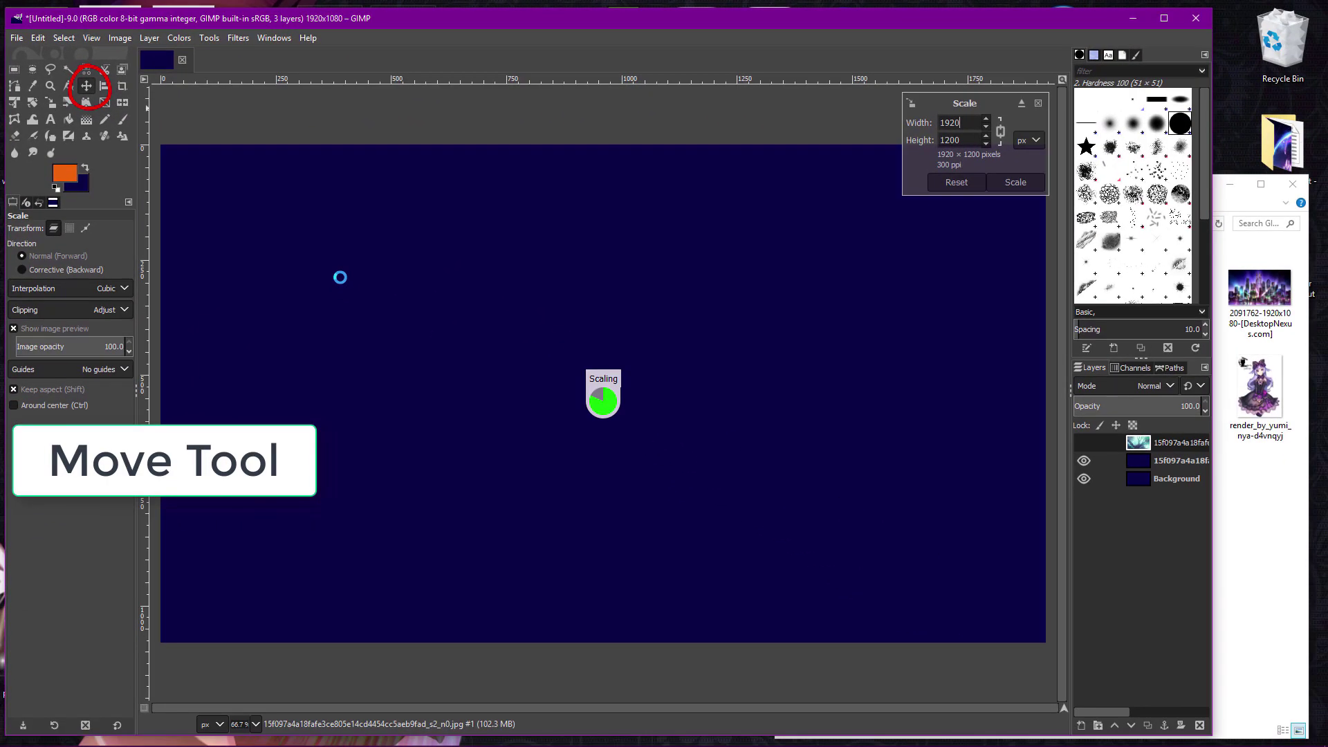
key("m")
left_click_drag(394, 310, 821, 565)
left_click_drag(729, 404, 744, 450)
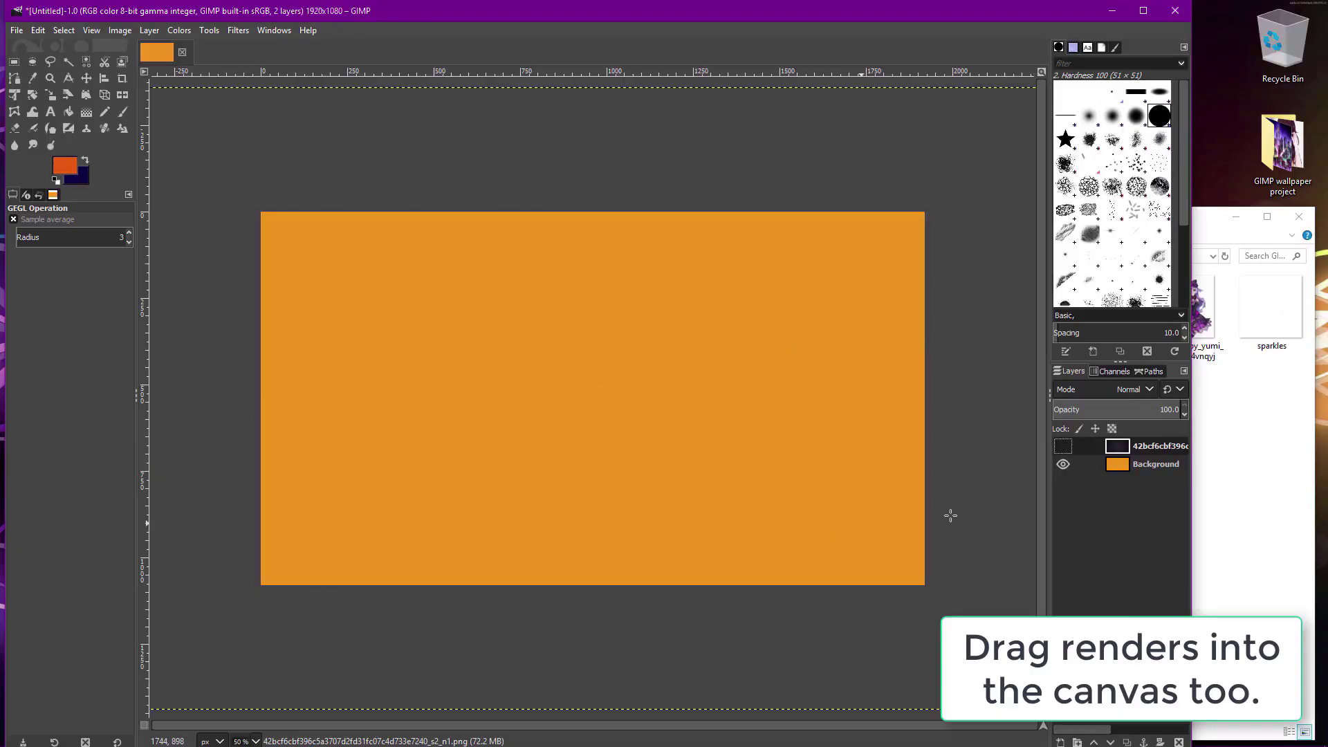
Drag the glasses-girl image from the project folder onto the canvas and move it so her face shows.
left_click(1244, 564)
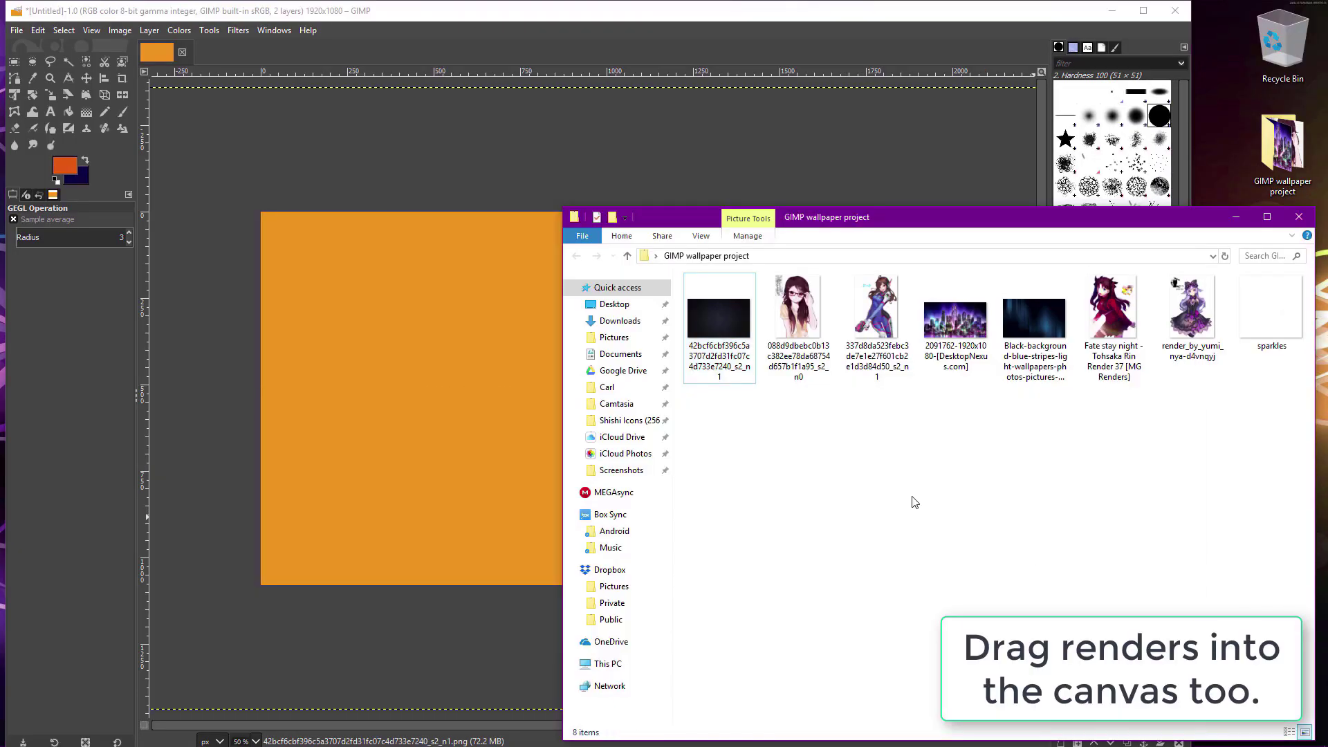
left_click(87, 80)
left_click(1202, 562)
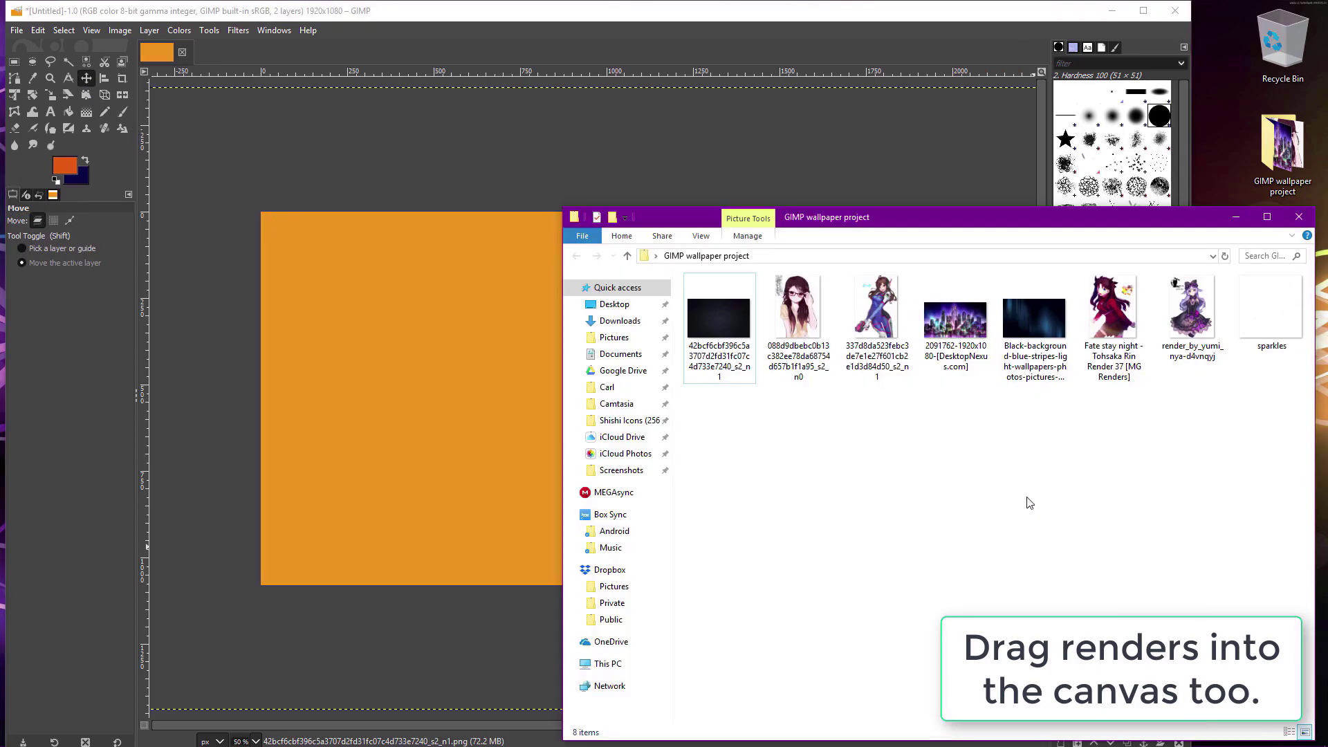
left_click_drag(798, 318, 437, 320)
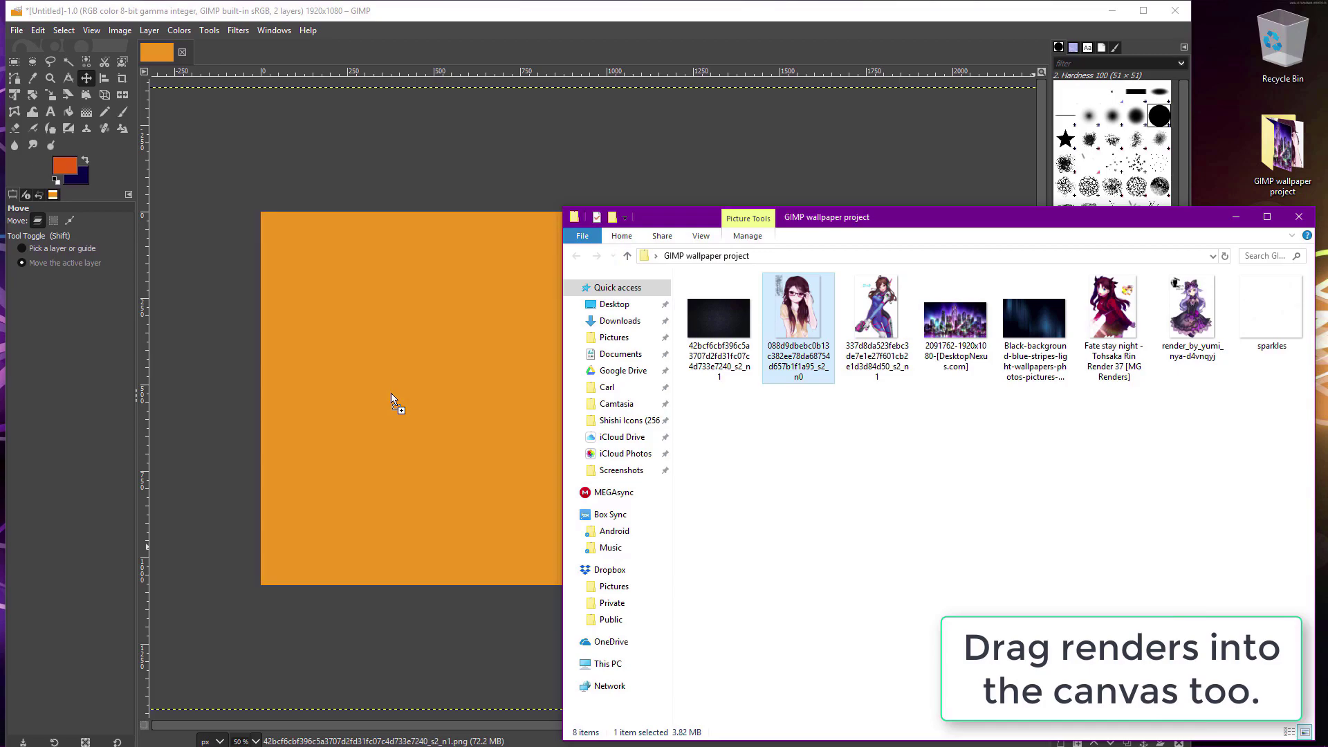
left_click_drag(381, 403, 382, 403)
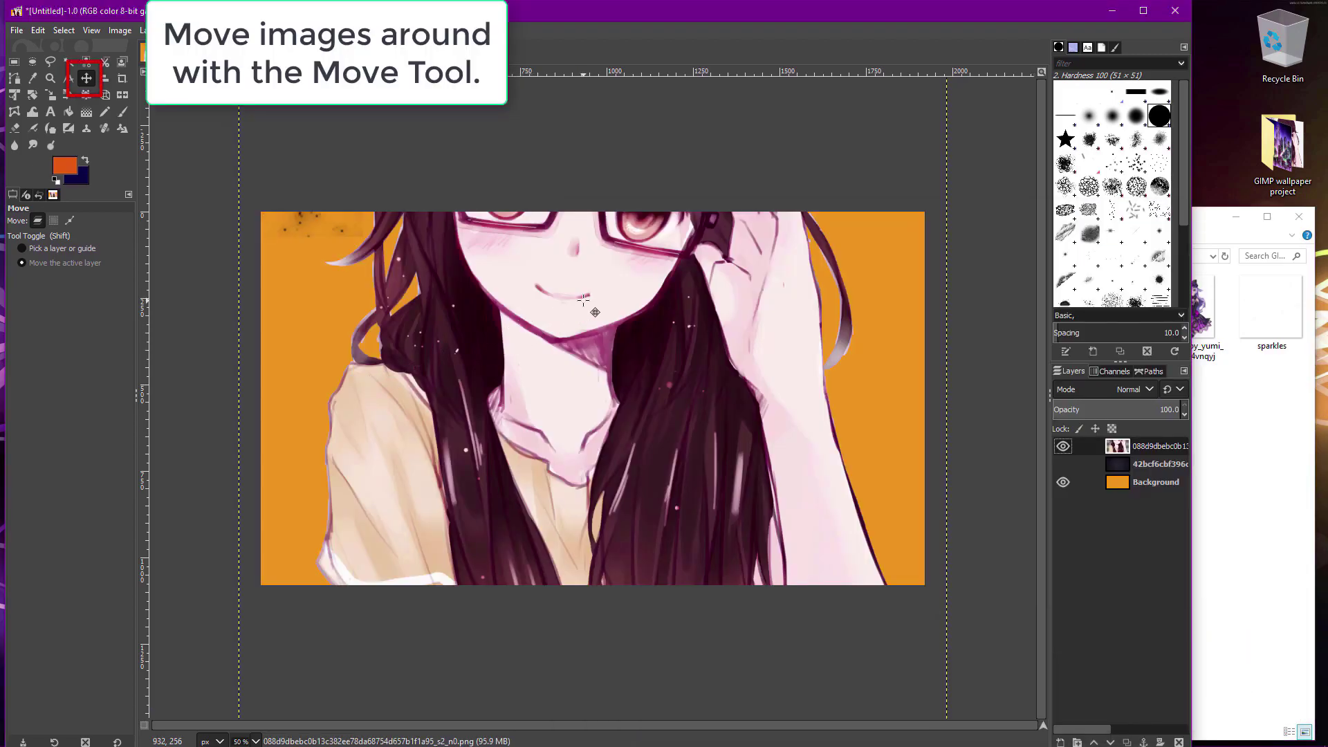
left_click_drag(583, 299, 507, 199)
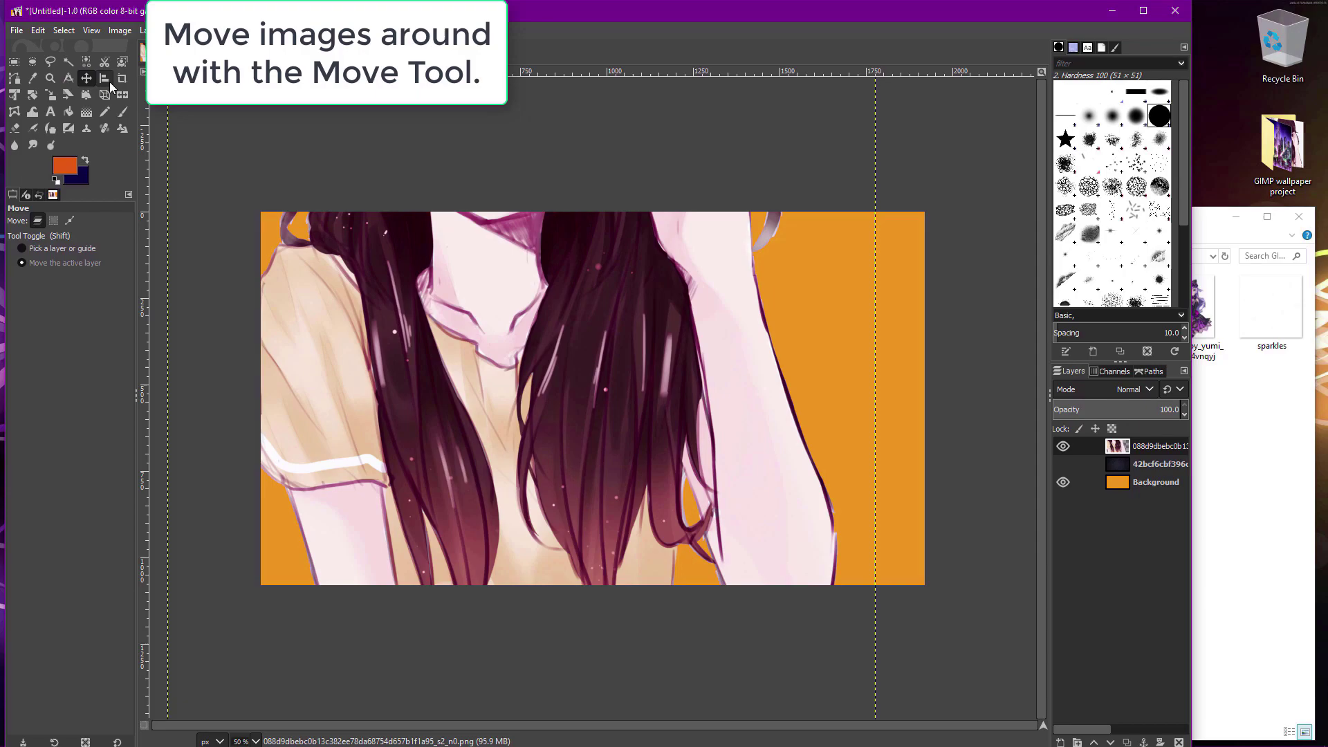
Scale the glasses-girl layer down to about 1491 px wide and move it onto the canvas's right half.
left_click(50, 96)
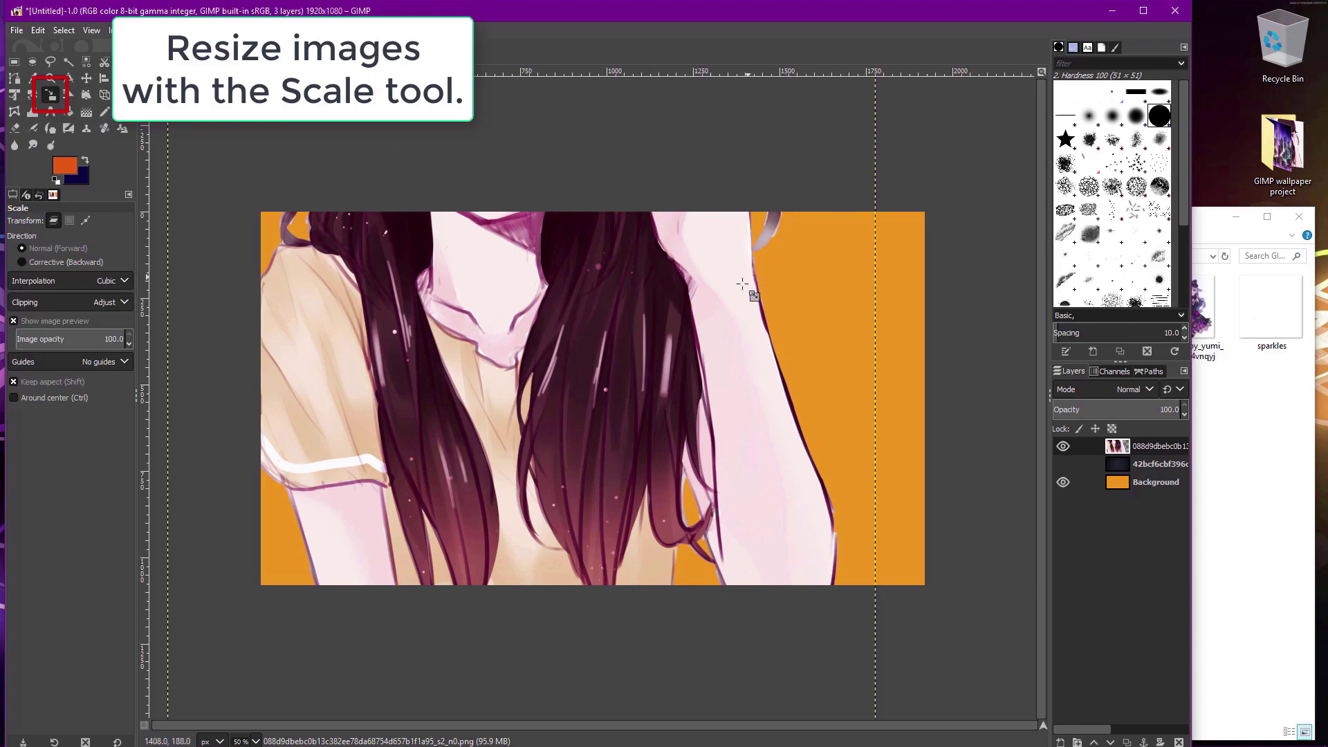
left_click(711, 305)
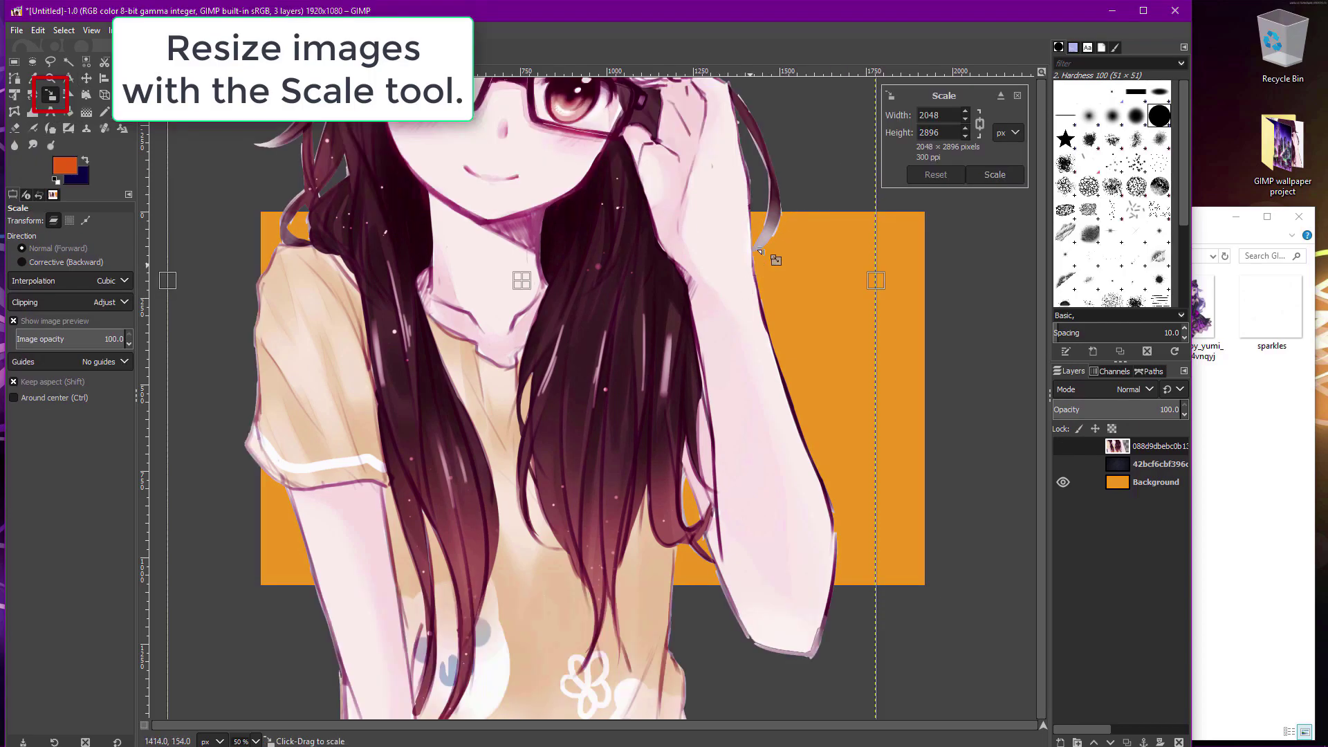
left_click(966, 119)
triple_click(945, 132)
type("21")
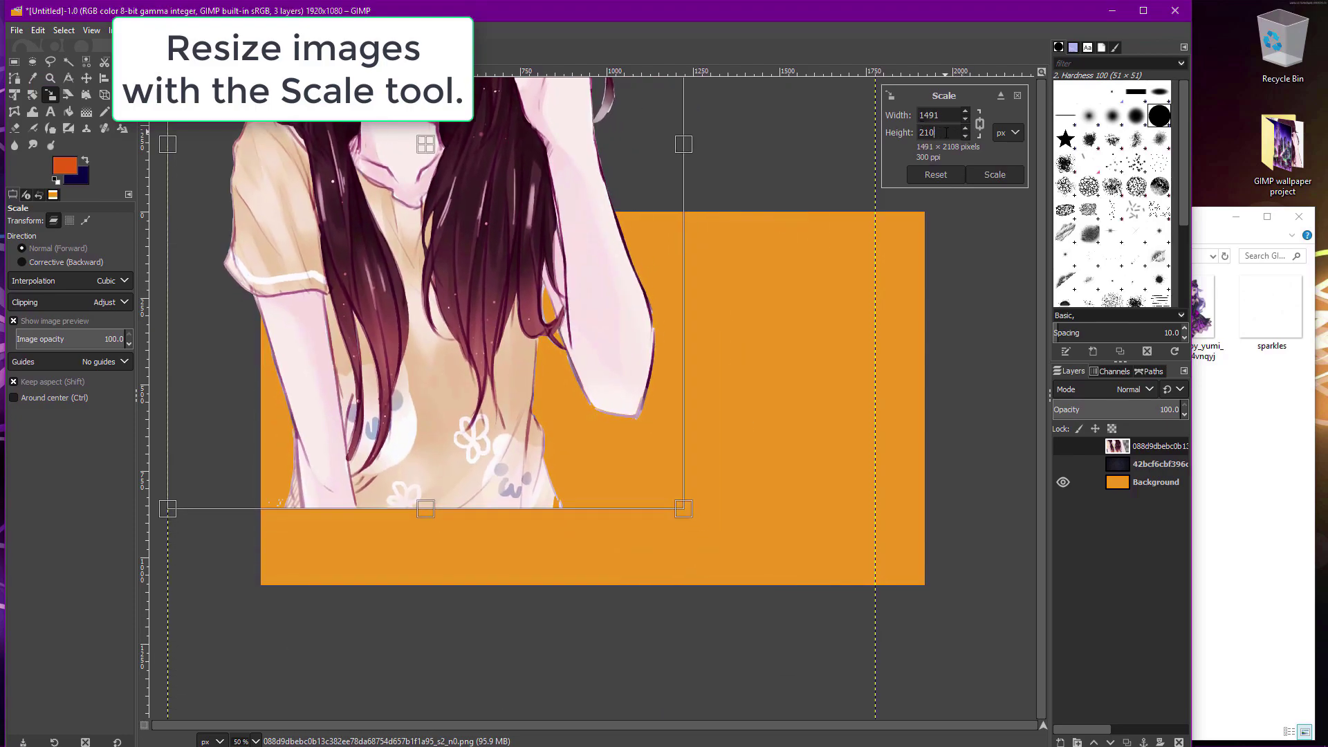
type("0")
key("Return")
left_click(87, 78)
left_click_drag(448, 392, 769, 434)
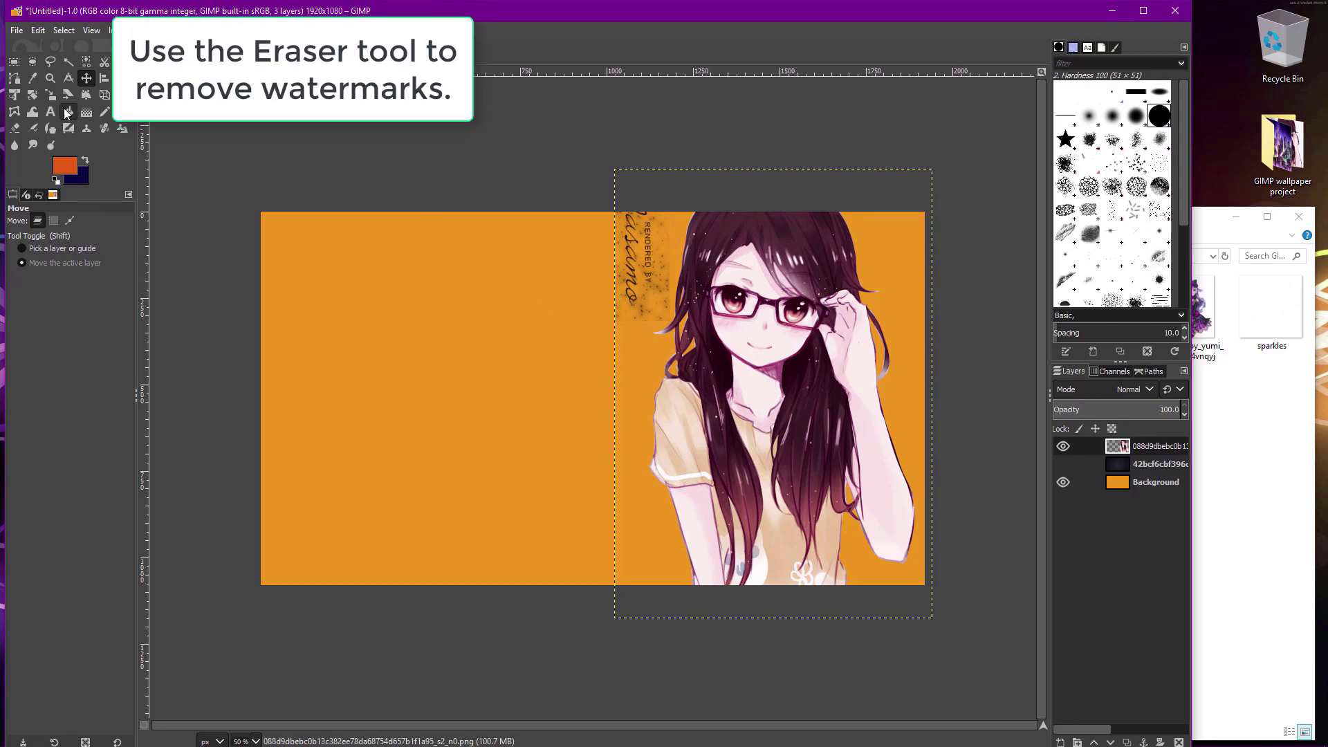
Erase the watermark lettering beside the glasses girl's hair with the Eraser.
left_click(17, 129)
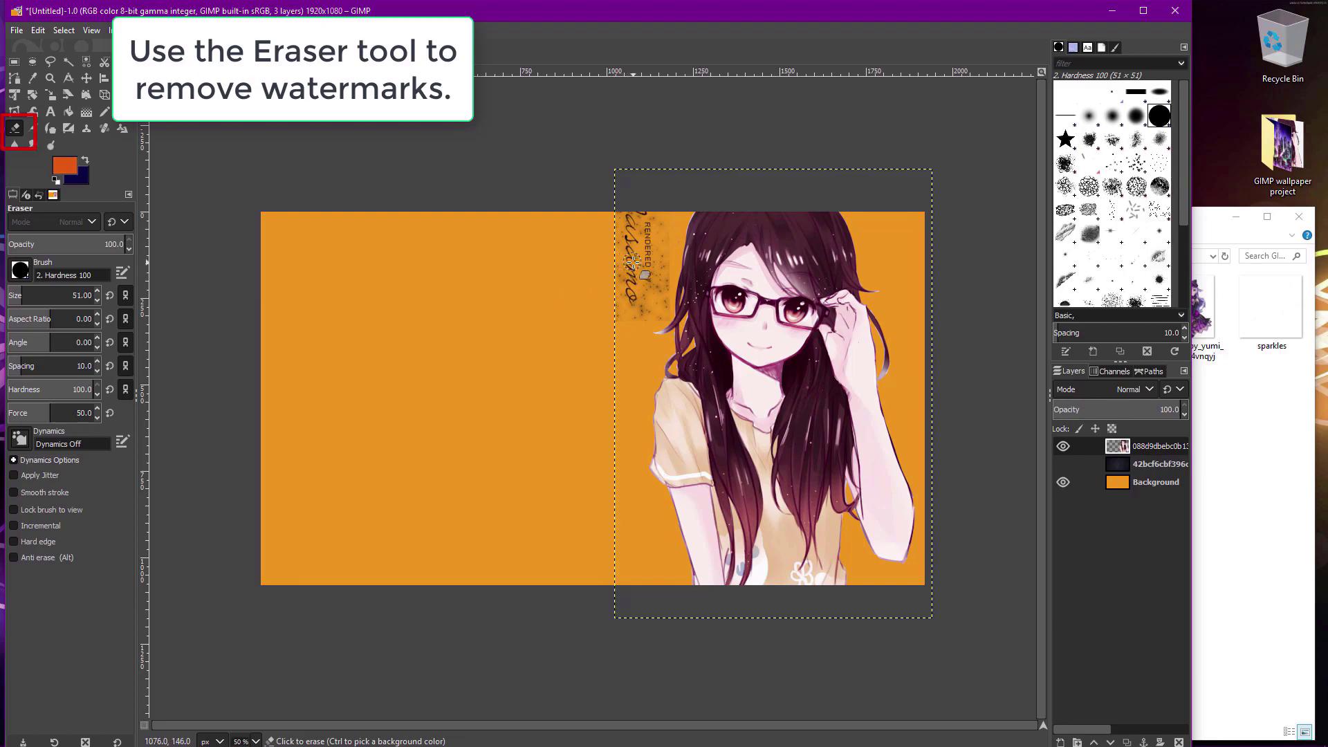
mouse_move(637, 268)
left_mouse_down()
mouse_move(639, 219)
mouse_move(676, 194)
mouse_move(655, 273)
left_mouse_up()
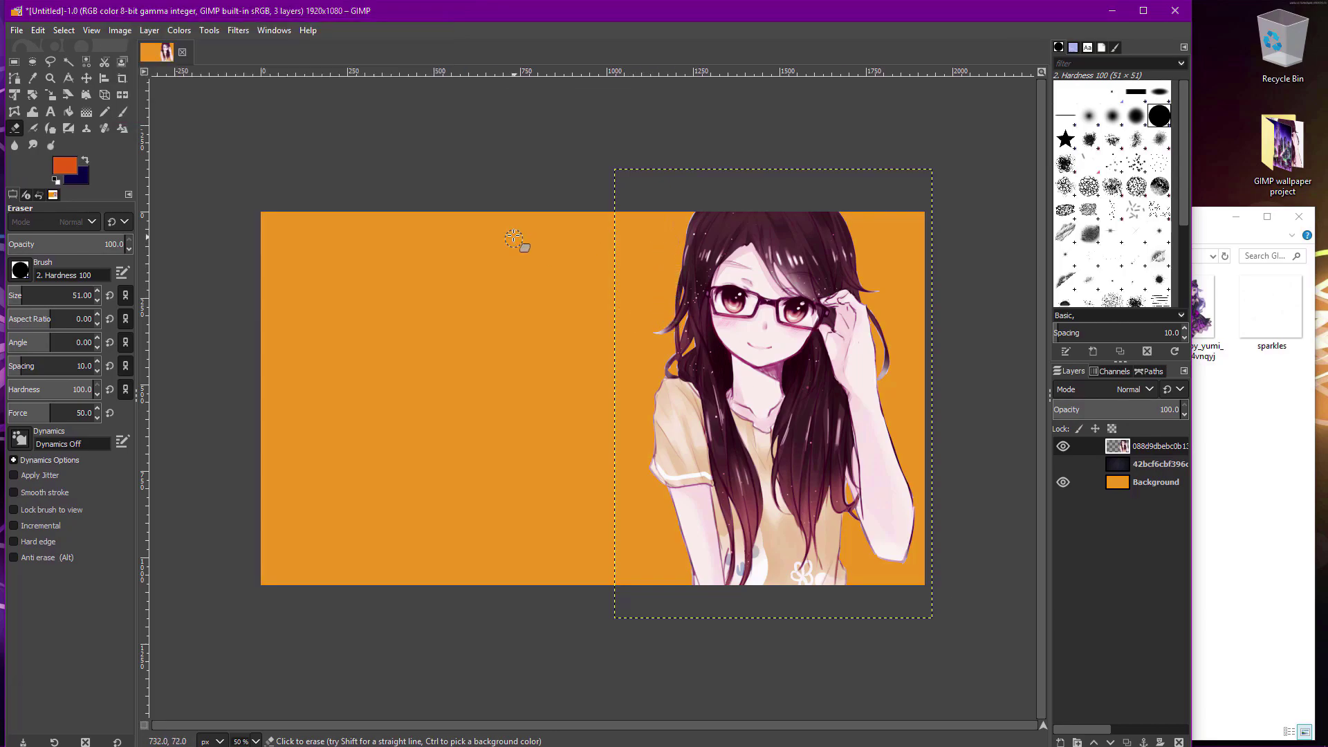
left_click(39, 30)
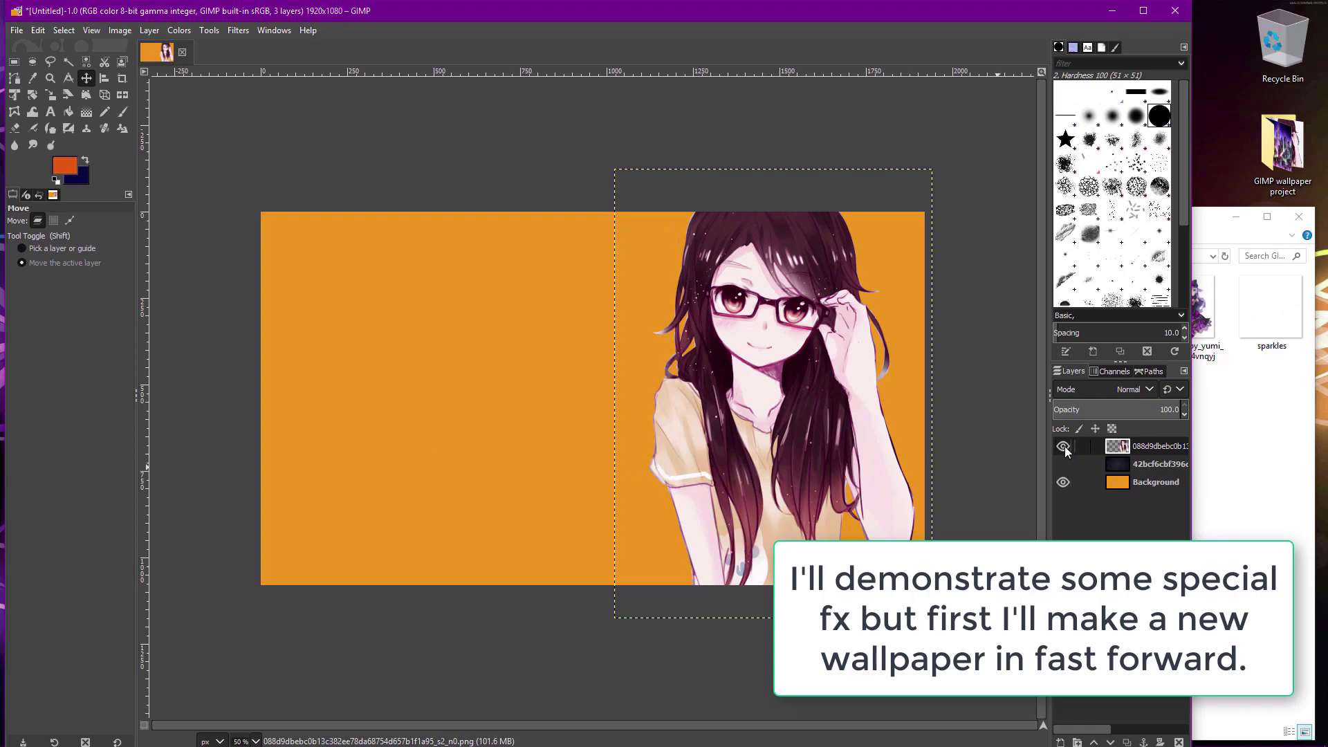
Hide the glasses-girl layer, show the floral background, and add the Rin image as a layer.
left_click(1064, 446)
left_click(1063, 464)
left_click(1152, 470)
left_click(1217, 450)
left_click_drag(1114, 325, 325, 374)
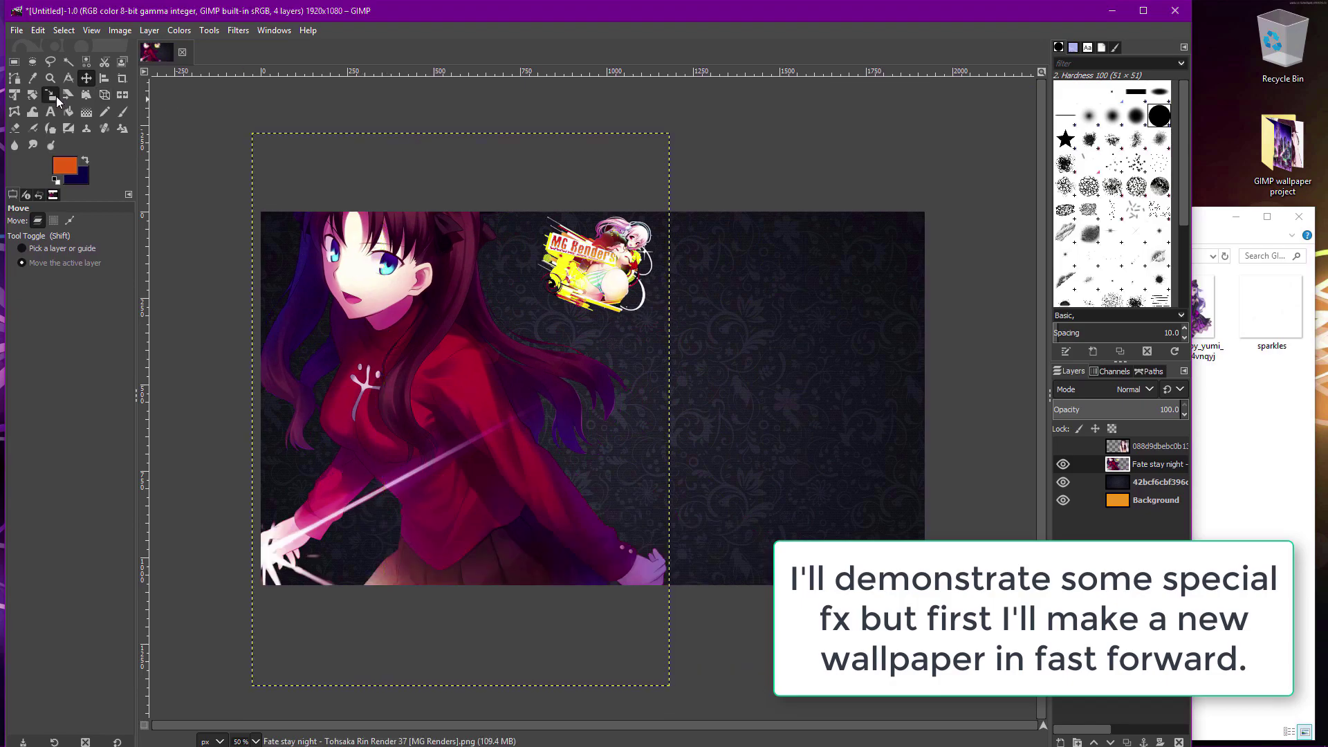
Shrink the Rin layer from its corner and move her to the left side.
left_click(57, 102)
left_click_drag(669, 134, 573, 262)
left_click(87, 79)
left_click_drag(352, 481, 289, 376)
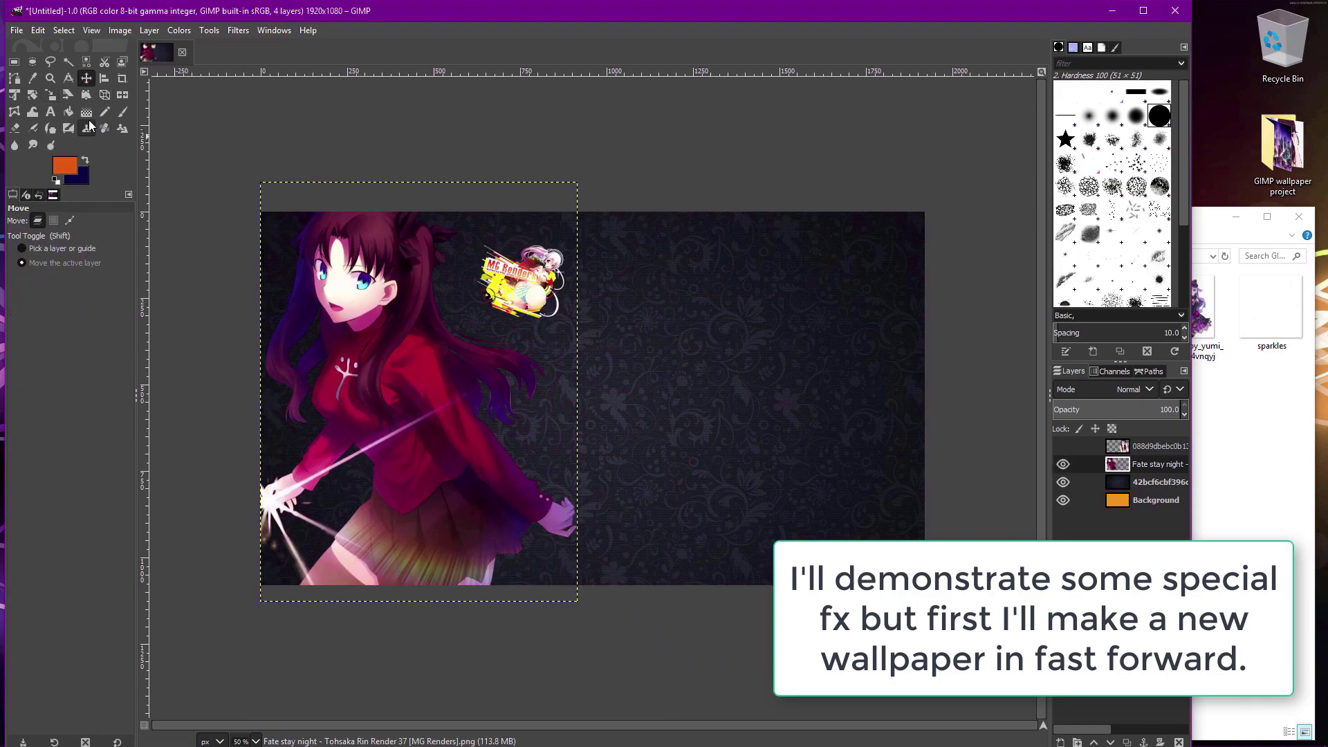
Erase the MG Renders logo from Rin using a larger eraser size.
left_click(14, 128)
left_click_drag(44, 297, 70, 297)
left_click_drag(546, 277, 484, 277)
key("m")
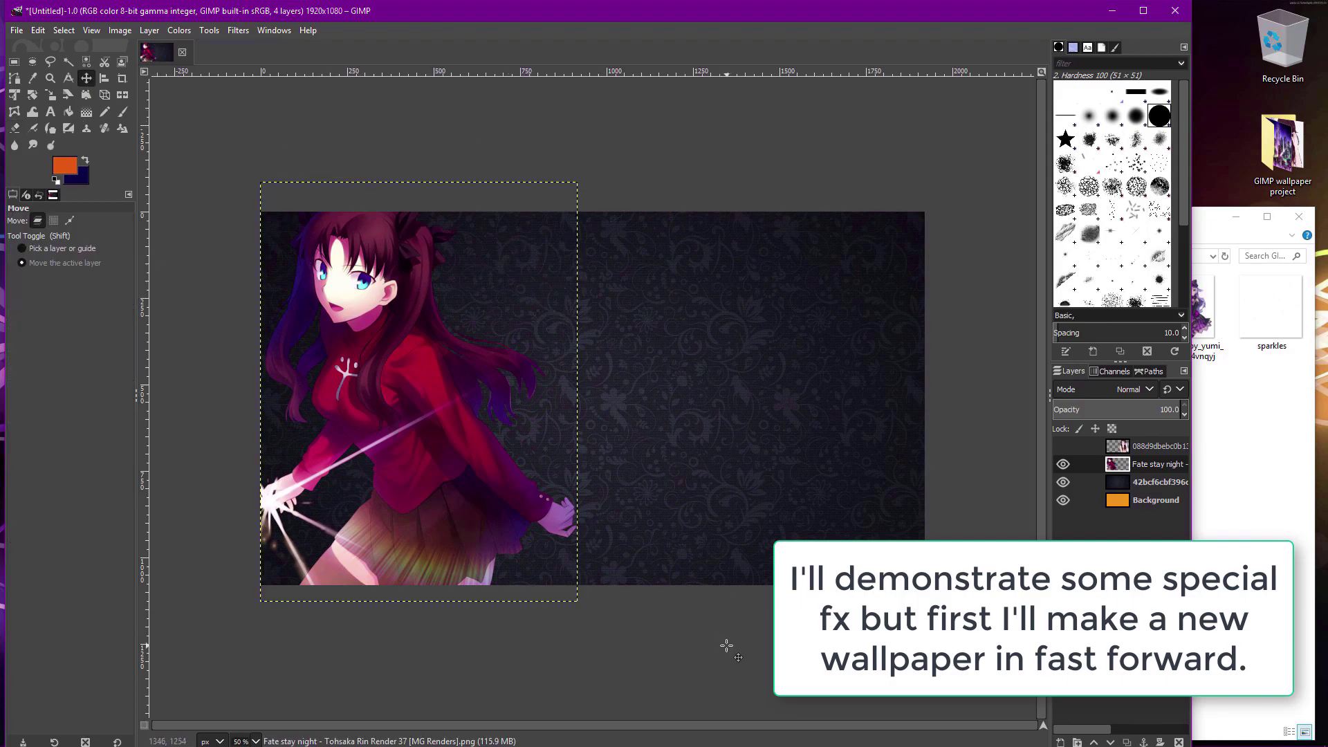
left_click(1272, 325)
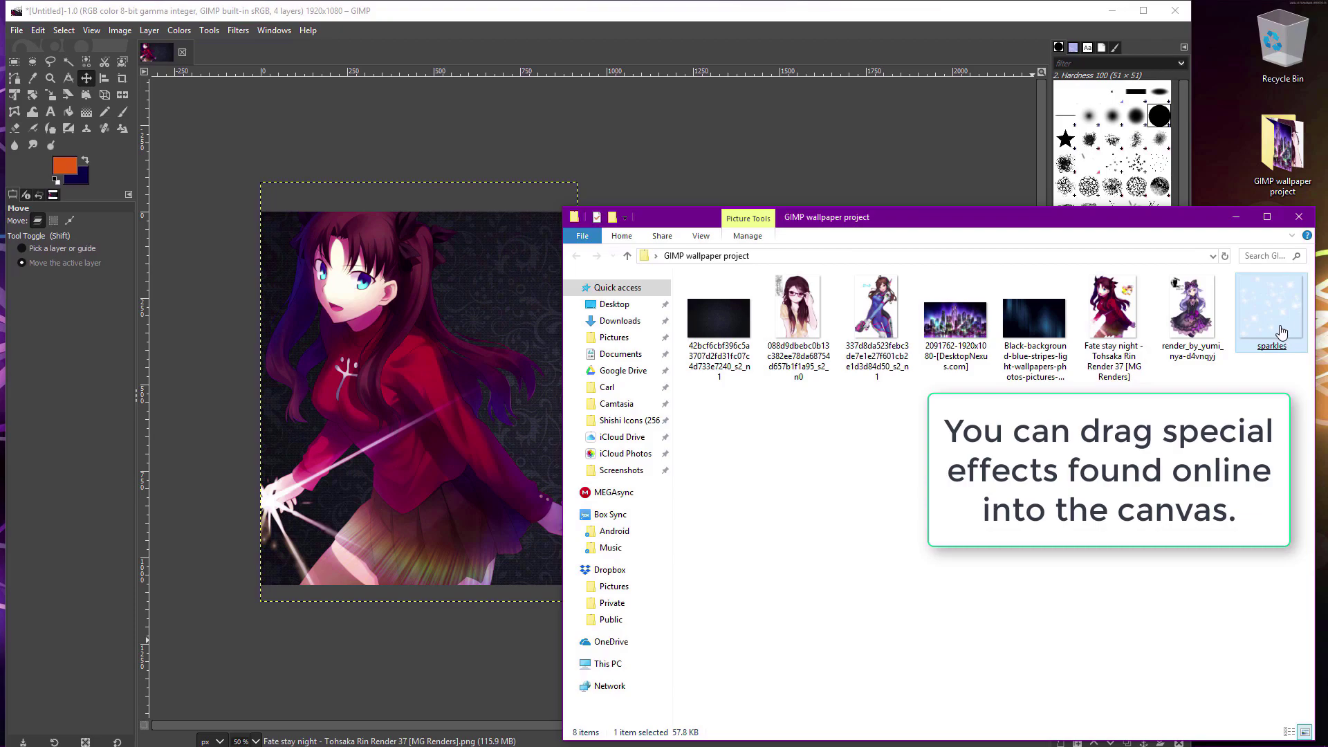
Add sparkles.png as a new layer and move it to the lower left over Rin's hand.
left_click_drag(1272, 352, 307, 453)
left_click_drag(280, 500, 281, 500)
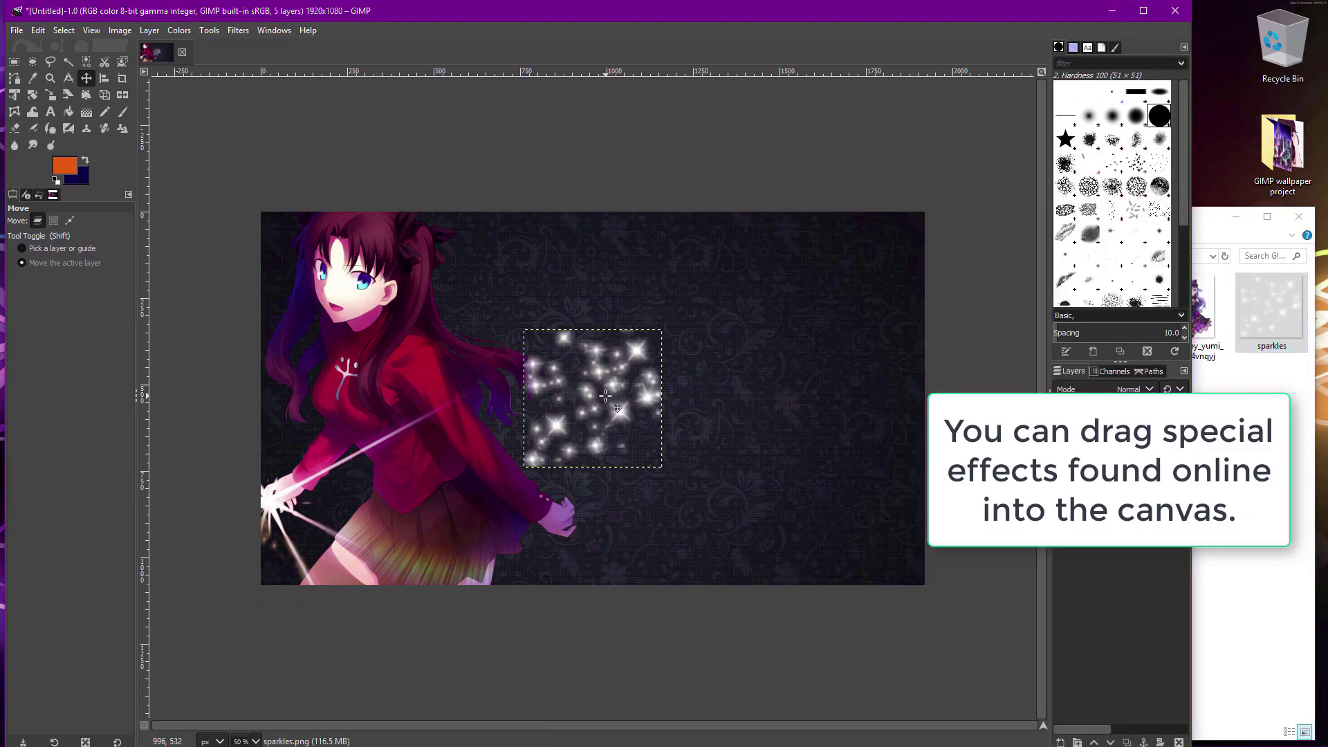
left_click_drag(606, 395, 298, 505)
left_click(51, 96)
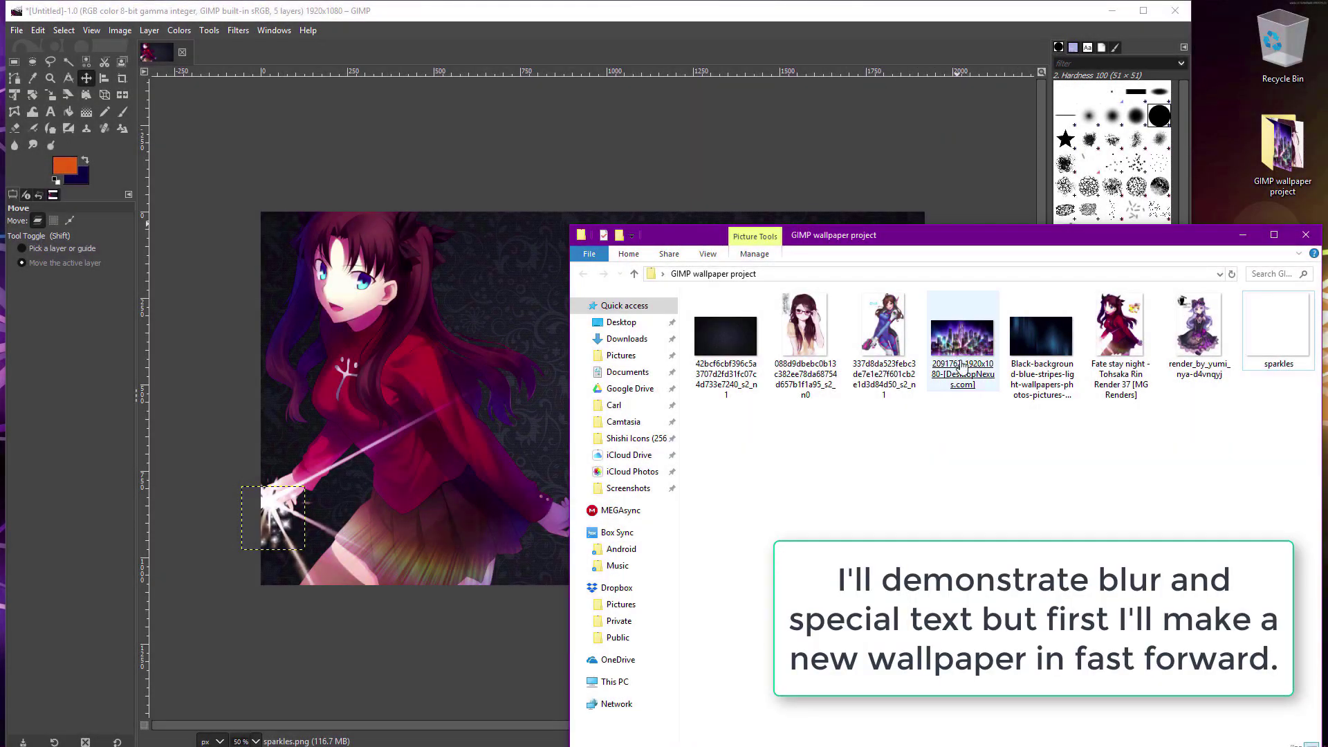
Add the neon city wallpaper and the D.Va image to the canvas as new layers.
left_click_drag(962, 339, 385, 410)
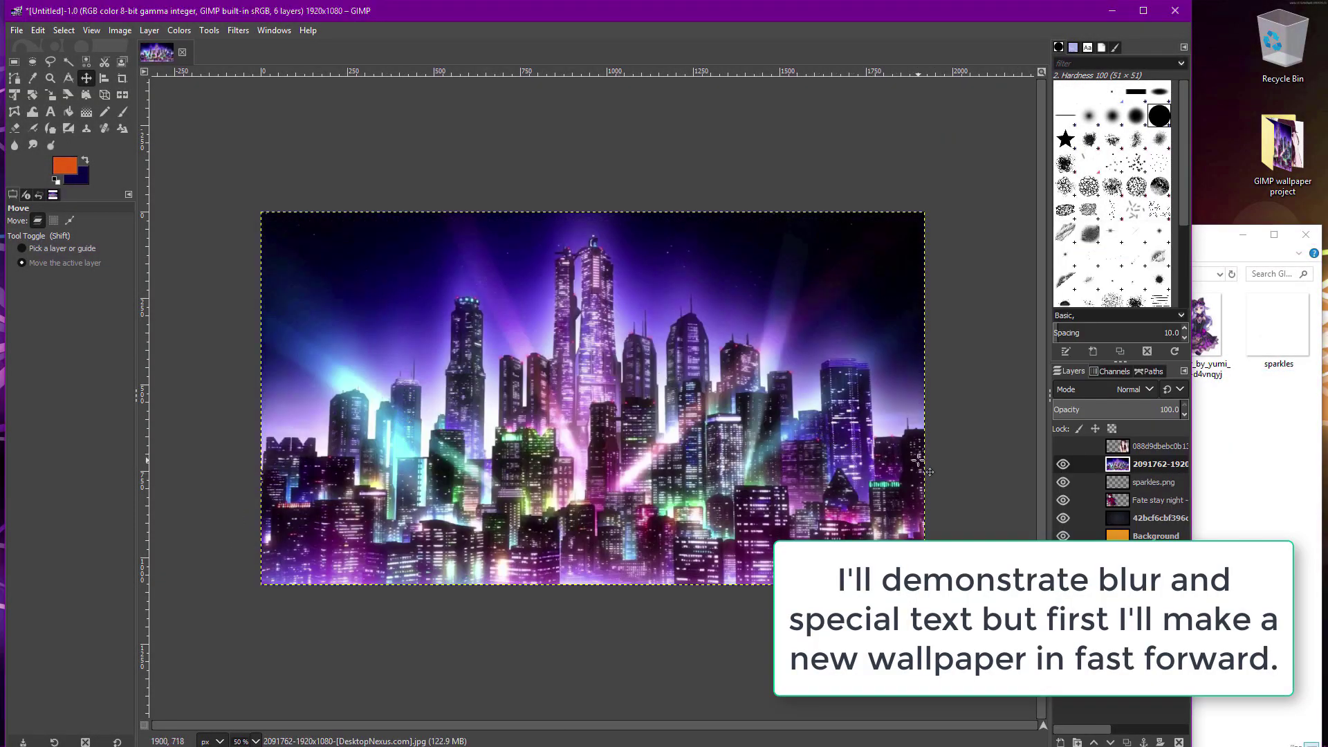
left_click_drag(883, 332, 414, 443)
left_click_drag(415, 443, 320, 566)
Resize the D.Va layer and move her toward the left side of the city.
left_click(49, 95)
left_click_drag(621, 228, 443, 415)
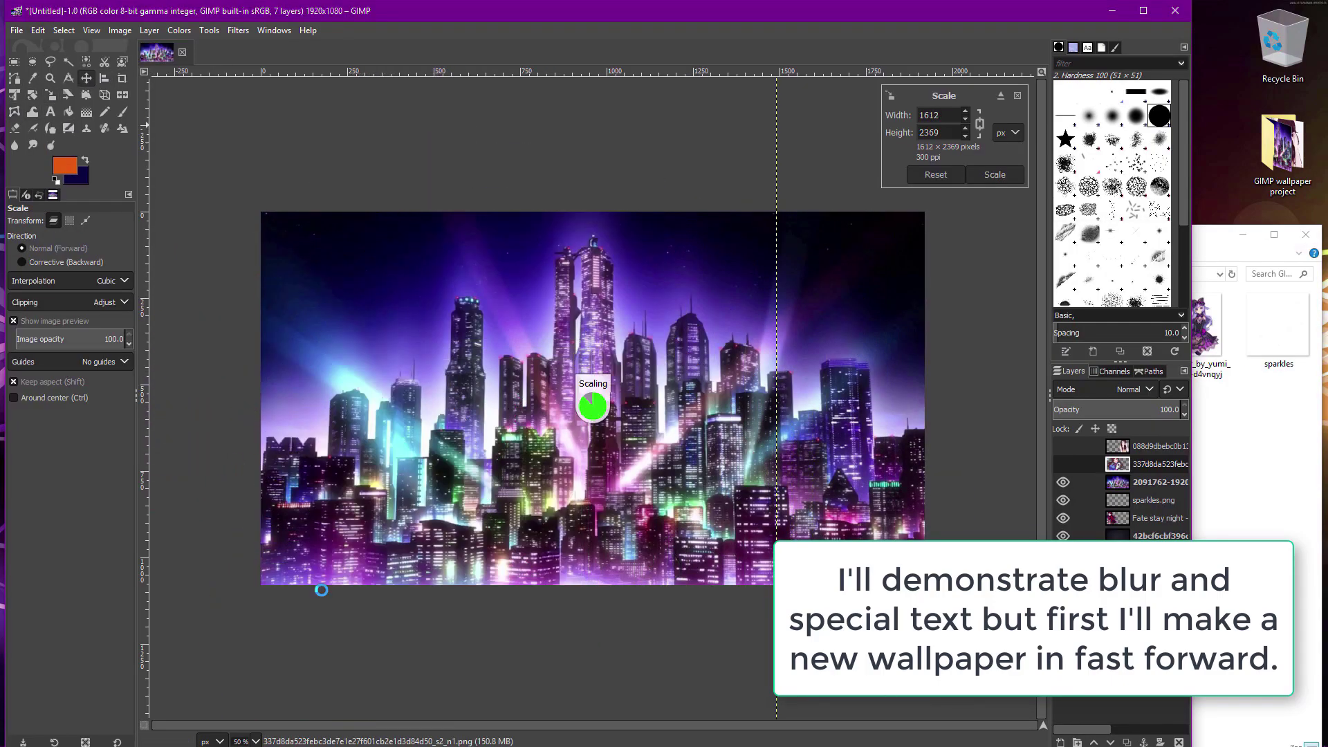
key("Return")
key("m")
left_click_drag(320, 593, 398, 332)
key("shift+s")
left_click_drag(400, 267, 484, 208)
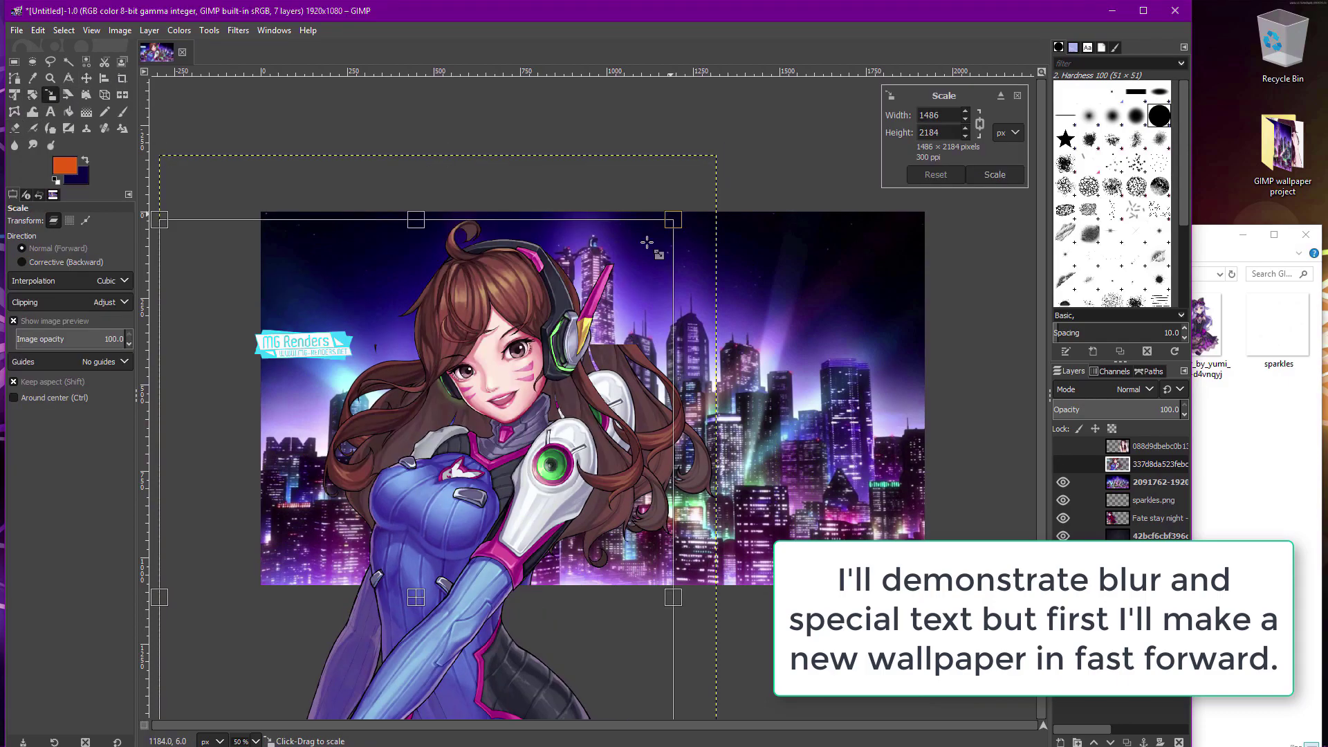
key("Return")
key("m")
left_click_drag(415, 346, 444, 294)
Shrink D.Va to fit the canvas height, place her at the left edge, then select the city layer.
key("shift+s")
left_click_drag(632, 83, 536, 208)
key("Return")
key("m")
left_click_drag(430, 393, 438, 379)
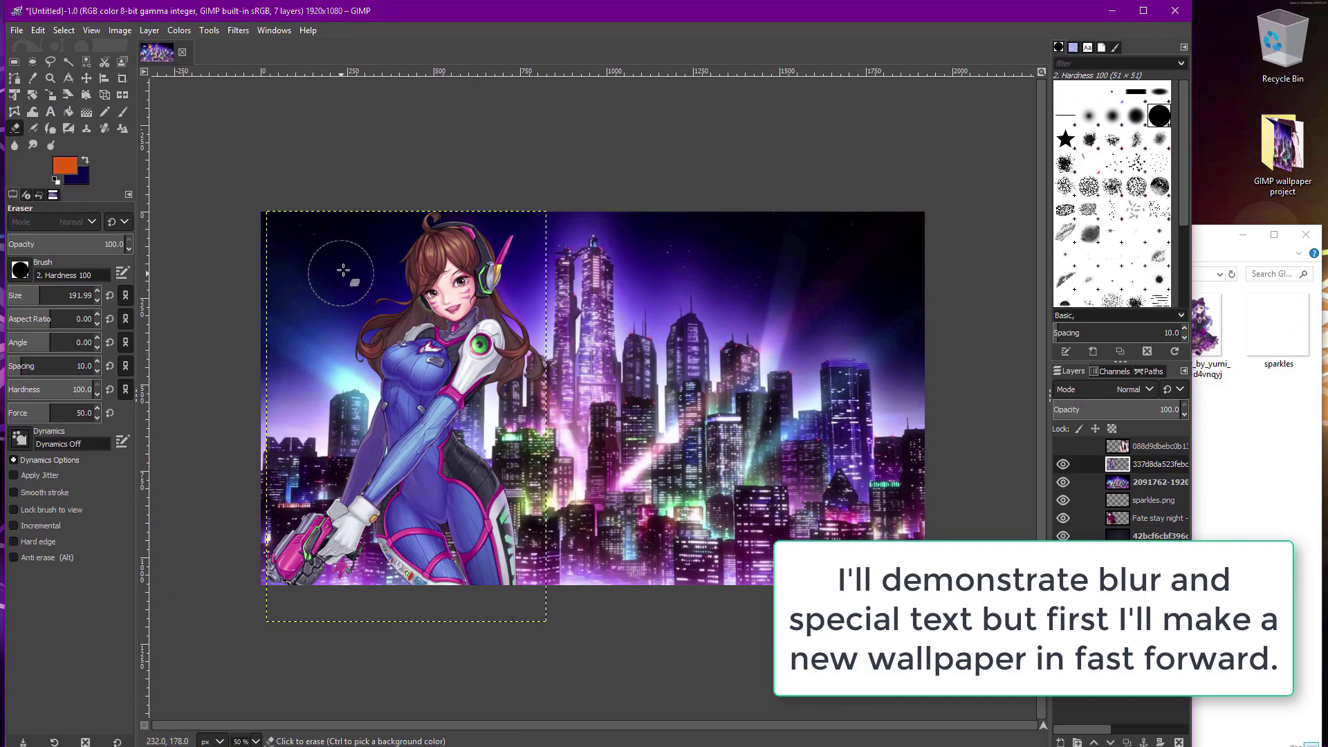
left_click(1161, 484)
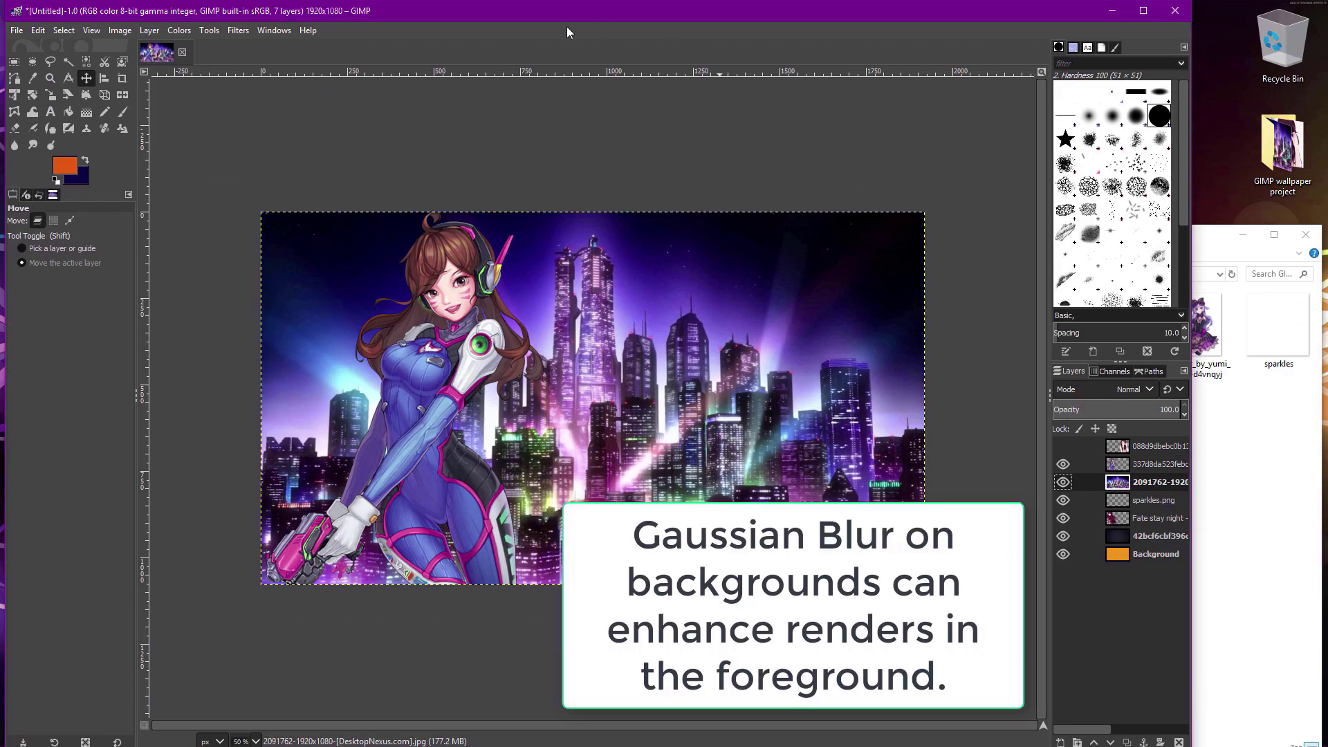
Apply a Gaussian blur of size 3.50 to the neon city background layer.
left_click(234, 31)
mouse_move(292, 124)
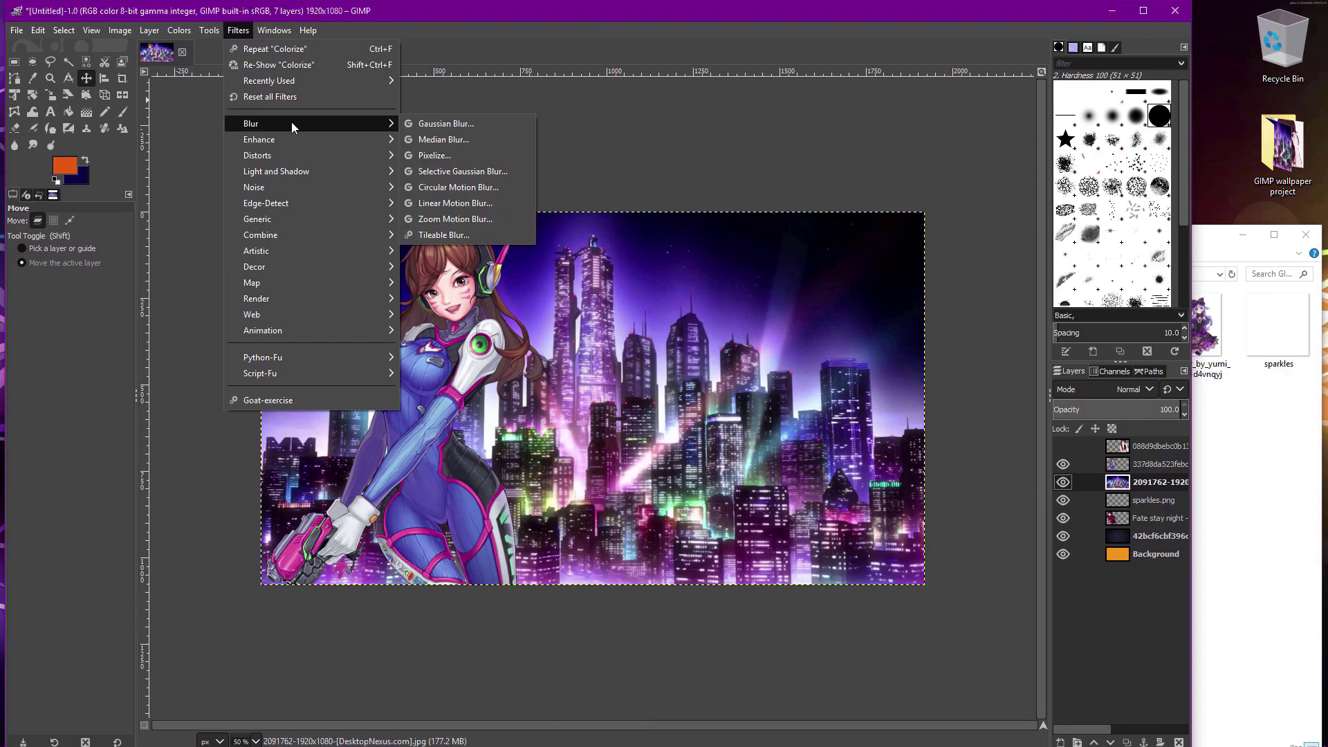
left_click(424, 124)
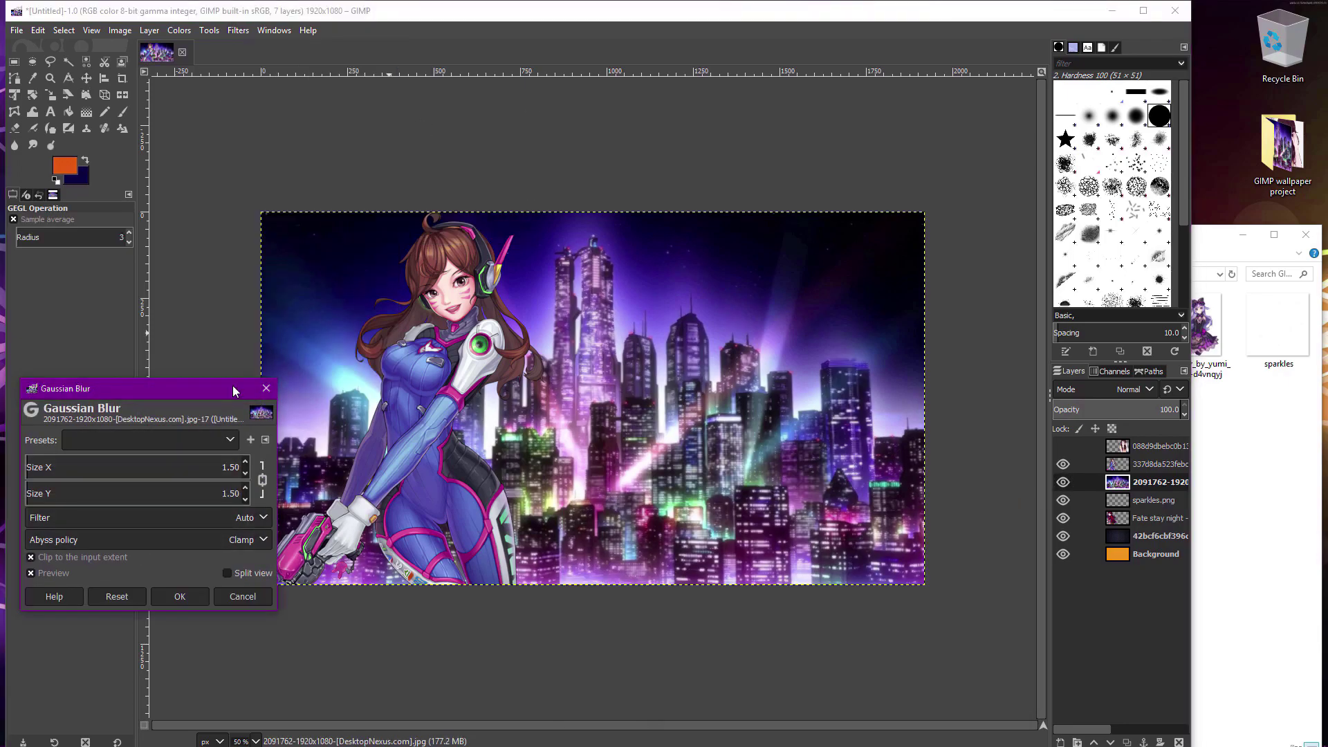
left_click(248, 461)
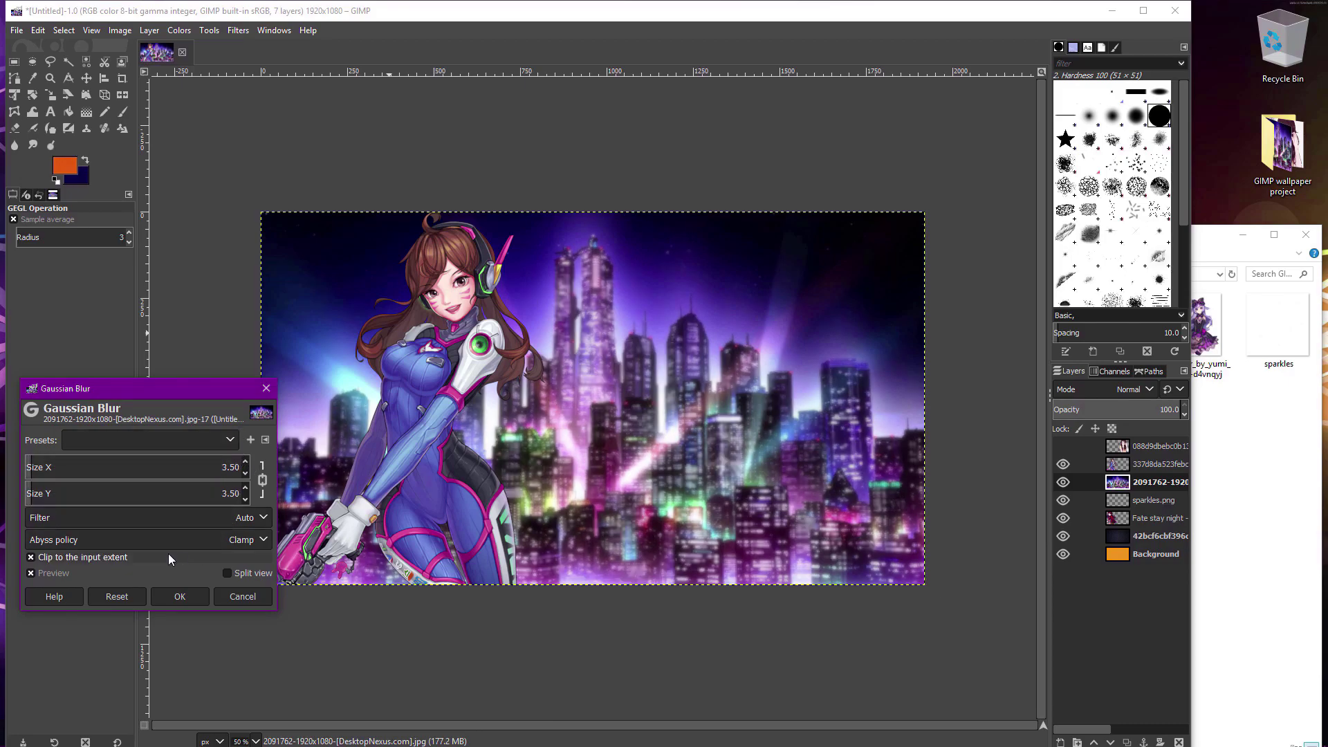
left_click(168, 593)
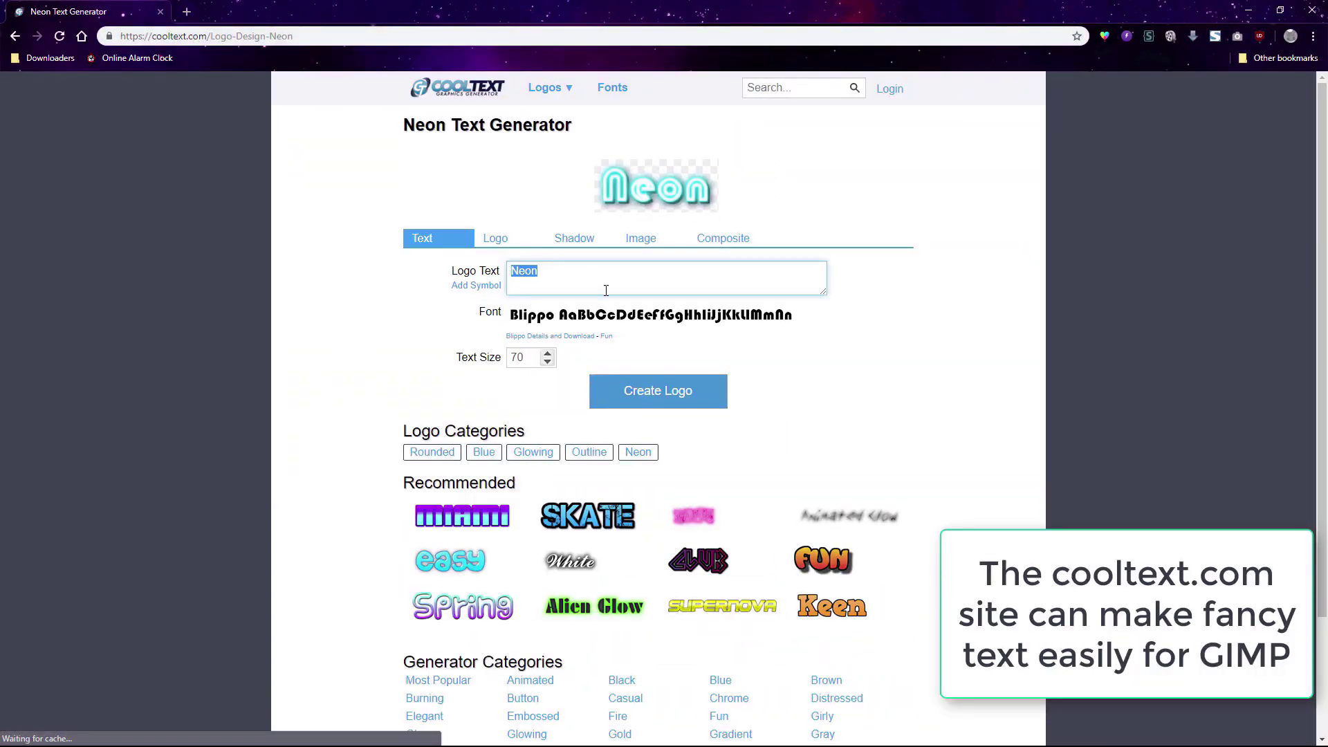
Create a neon logo reading 'D.Va' in the futuristic Futured font at text size 115.
left_click(545, 339)
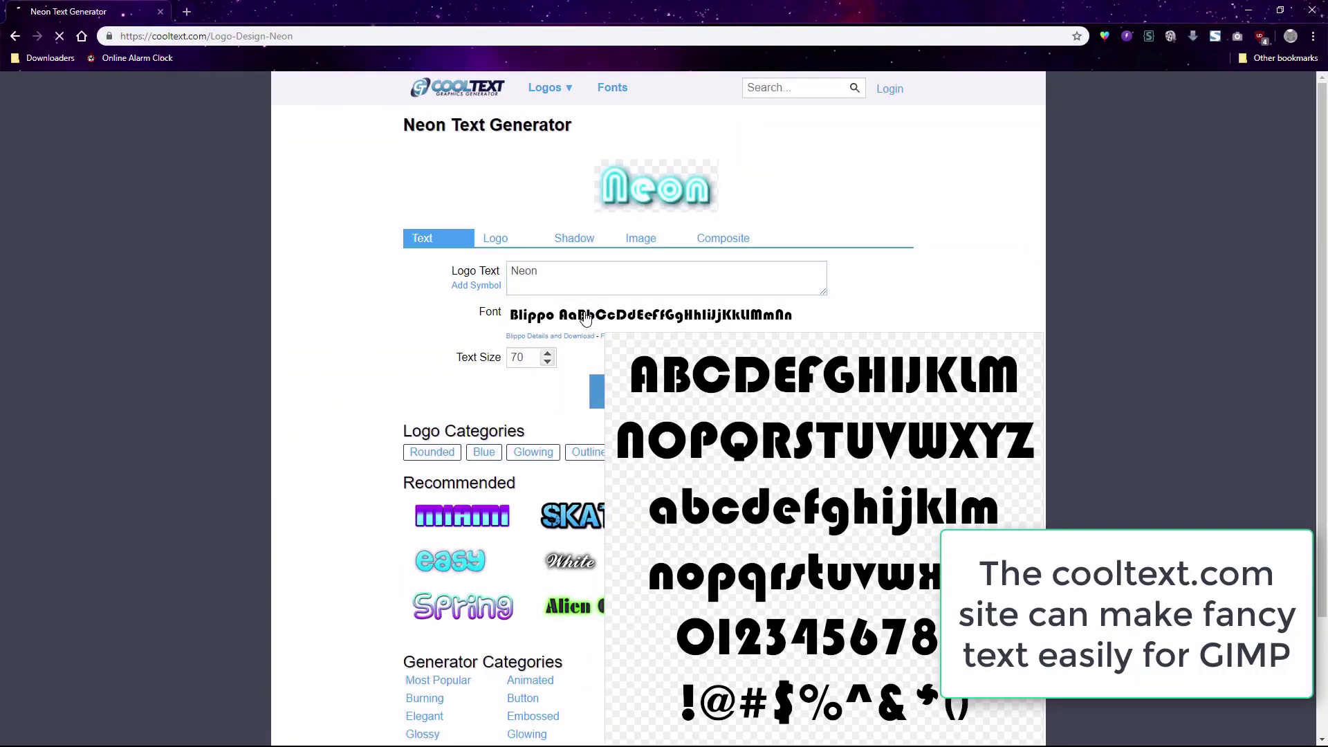
left_click(531, 350)
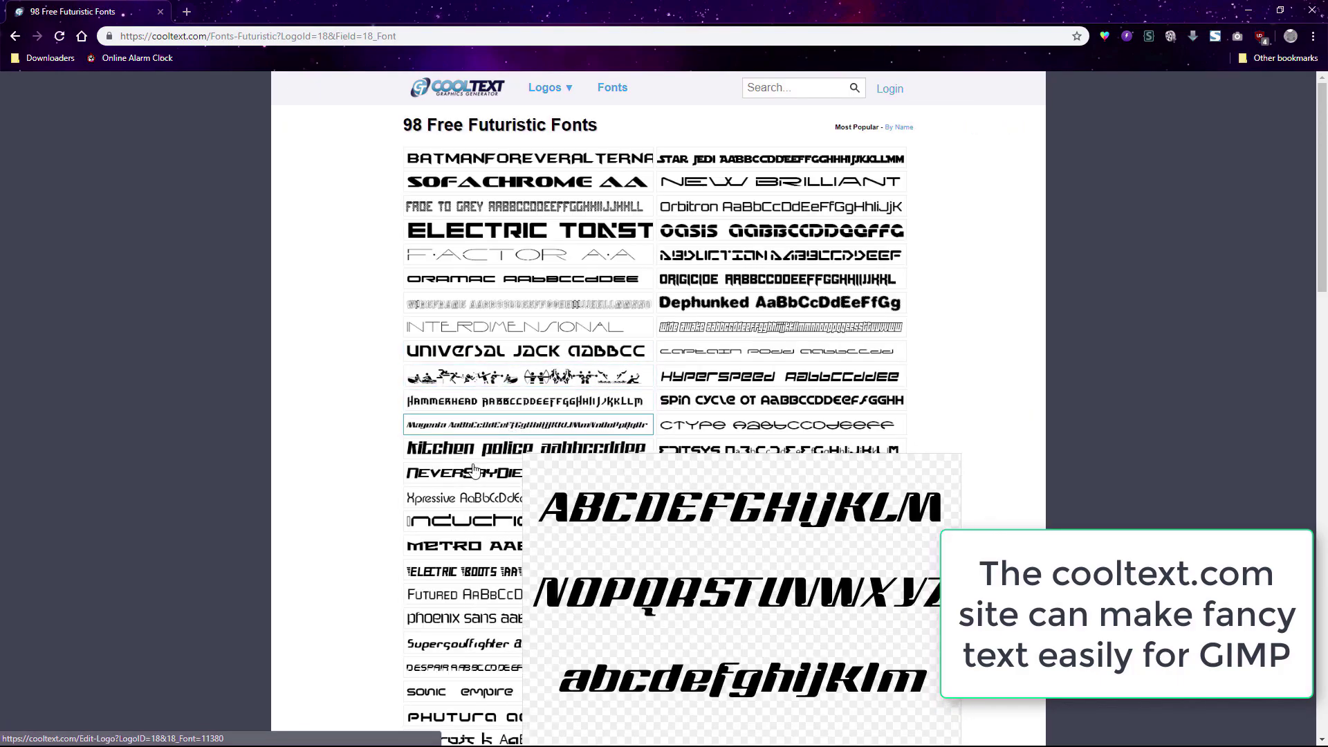
left_click(446, 596)
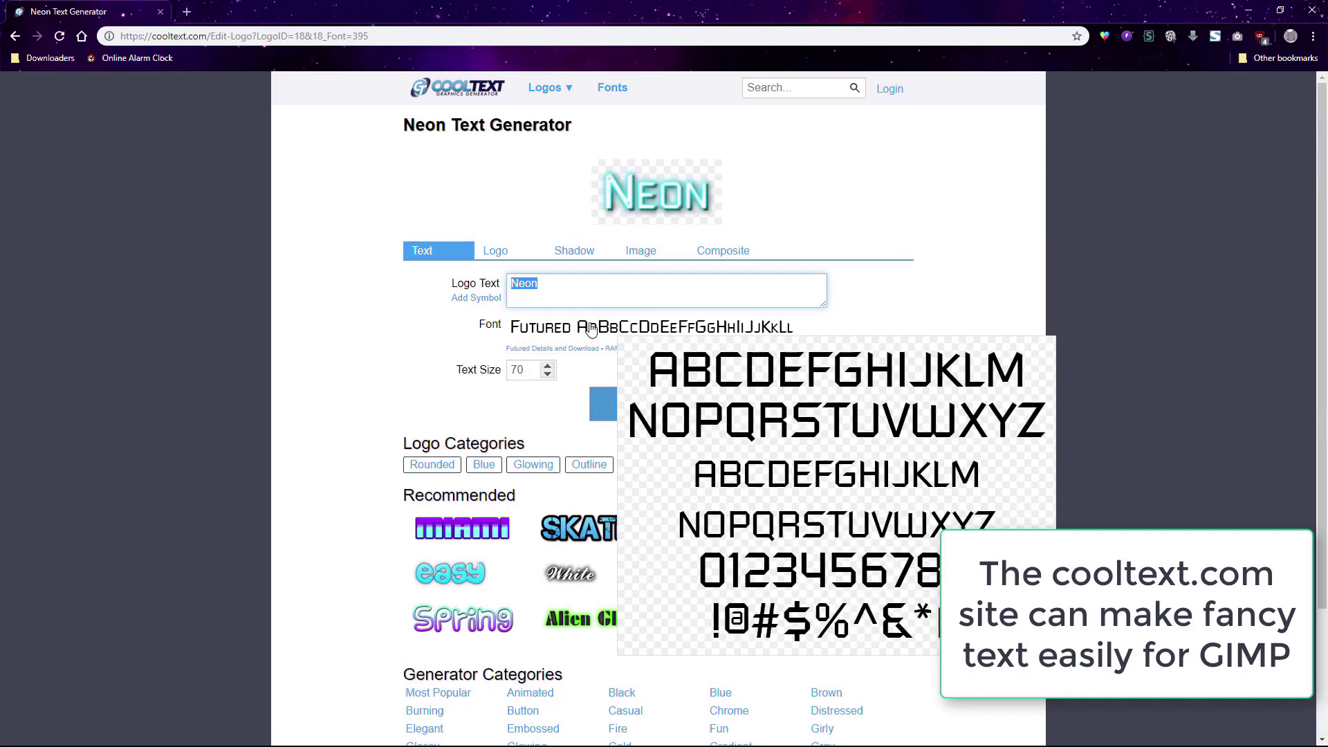
type("D.Va")
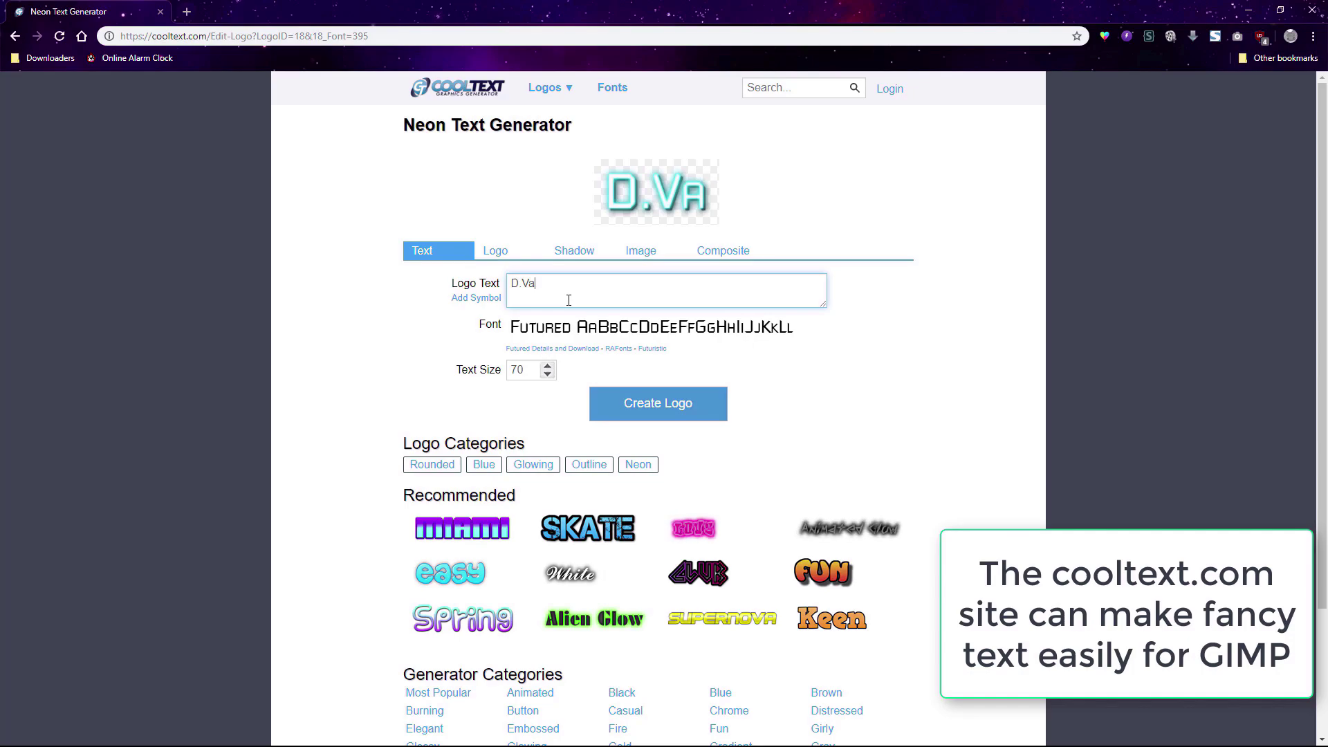
left_click(547, 368)
left_click(547, 366)
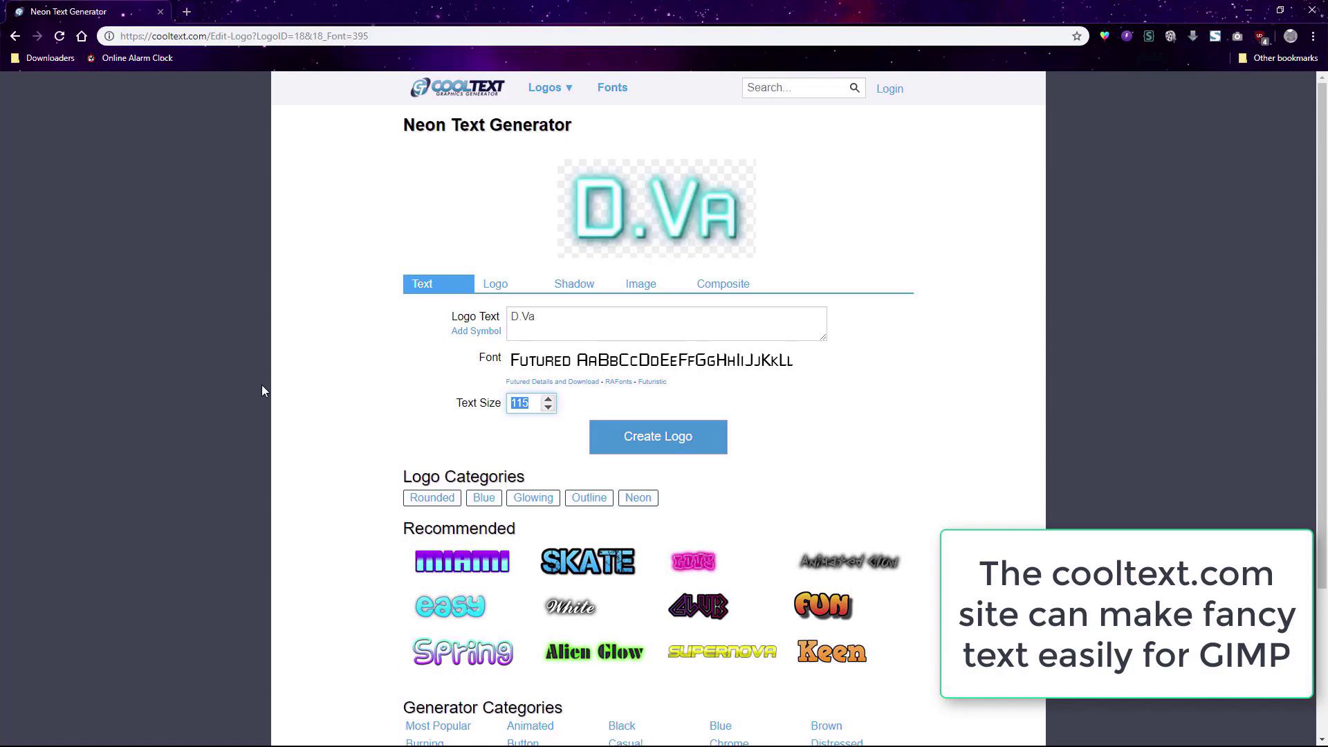
Set the logo's glow colour to purple #EE00FF.
left_click(508, 285)
left_click(529, 316)
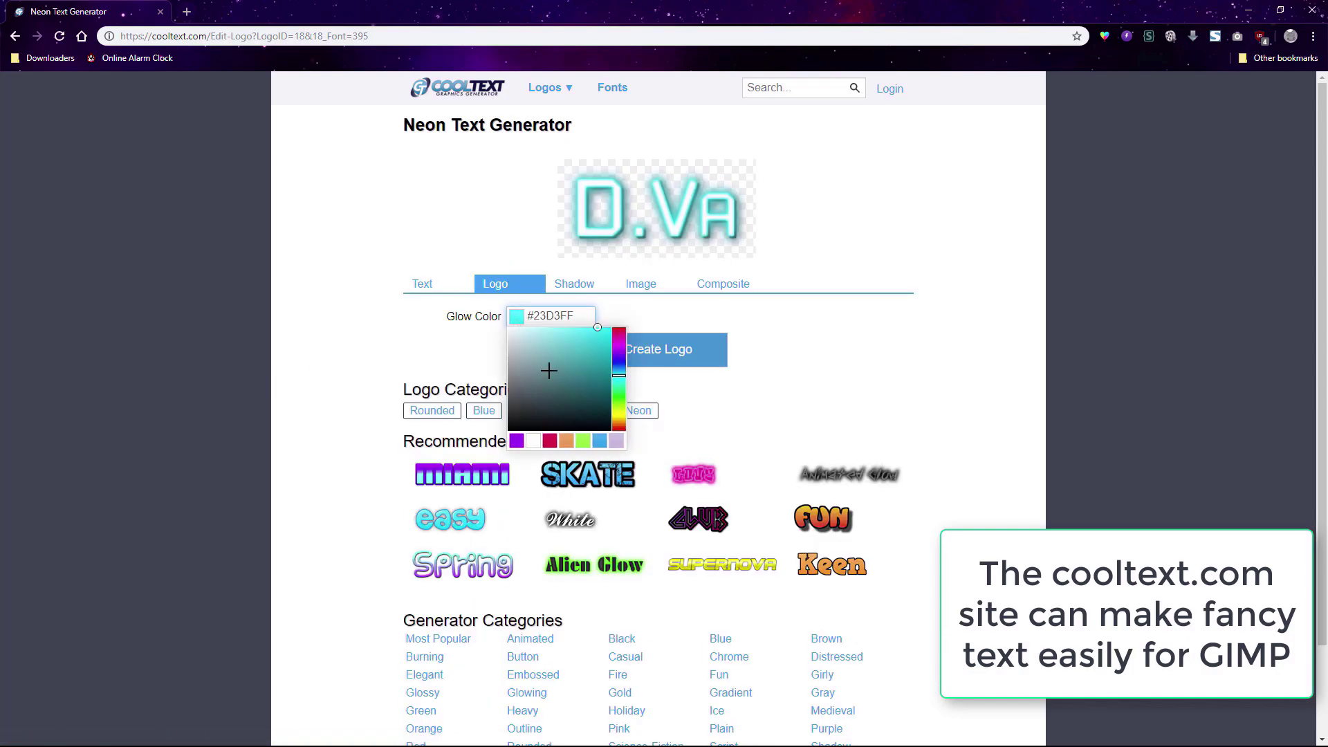
left_click(620, 348)
left_click(619, 347)
left_click(611, 347)
left_click(611, 330)
left_click(208, 341)
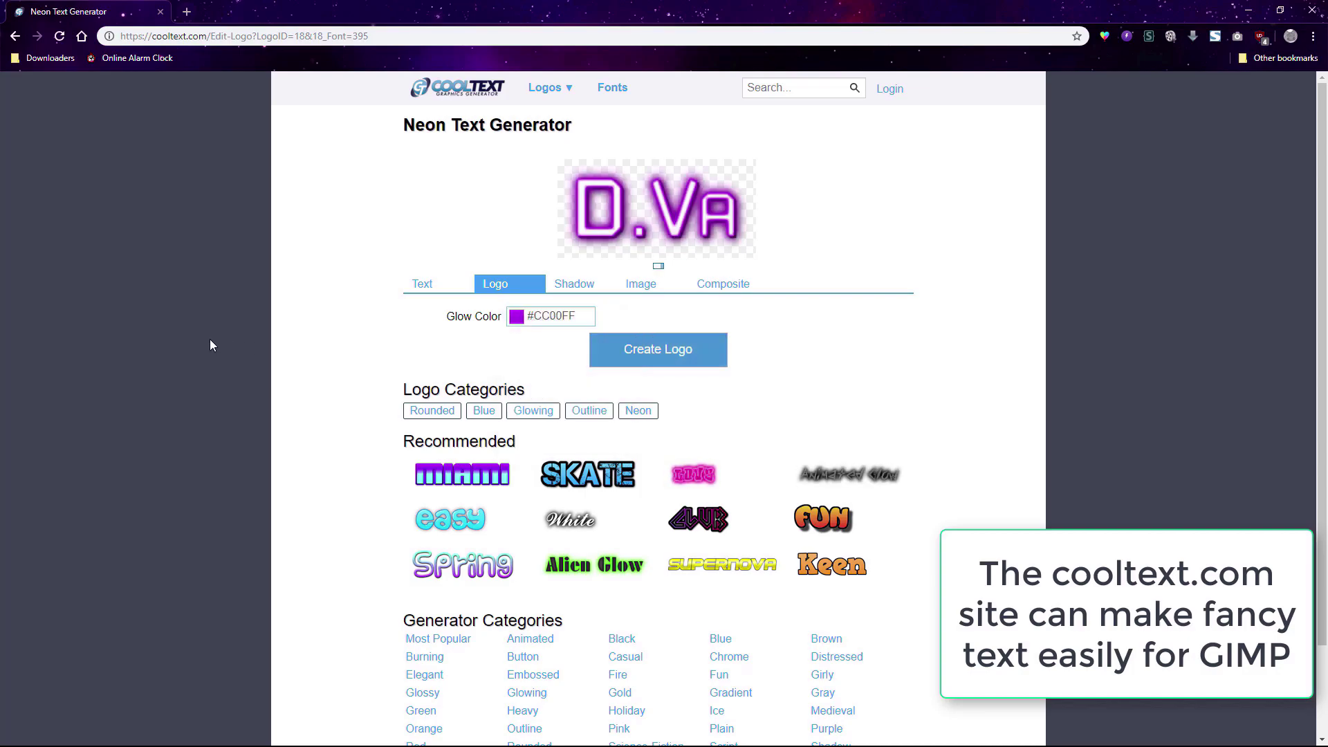
left_click(520, 321)
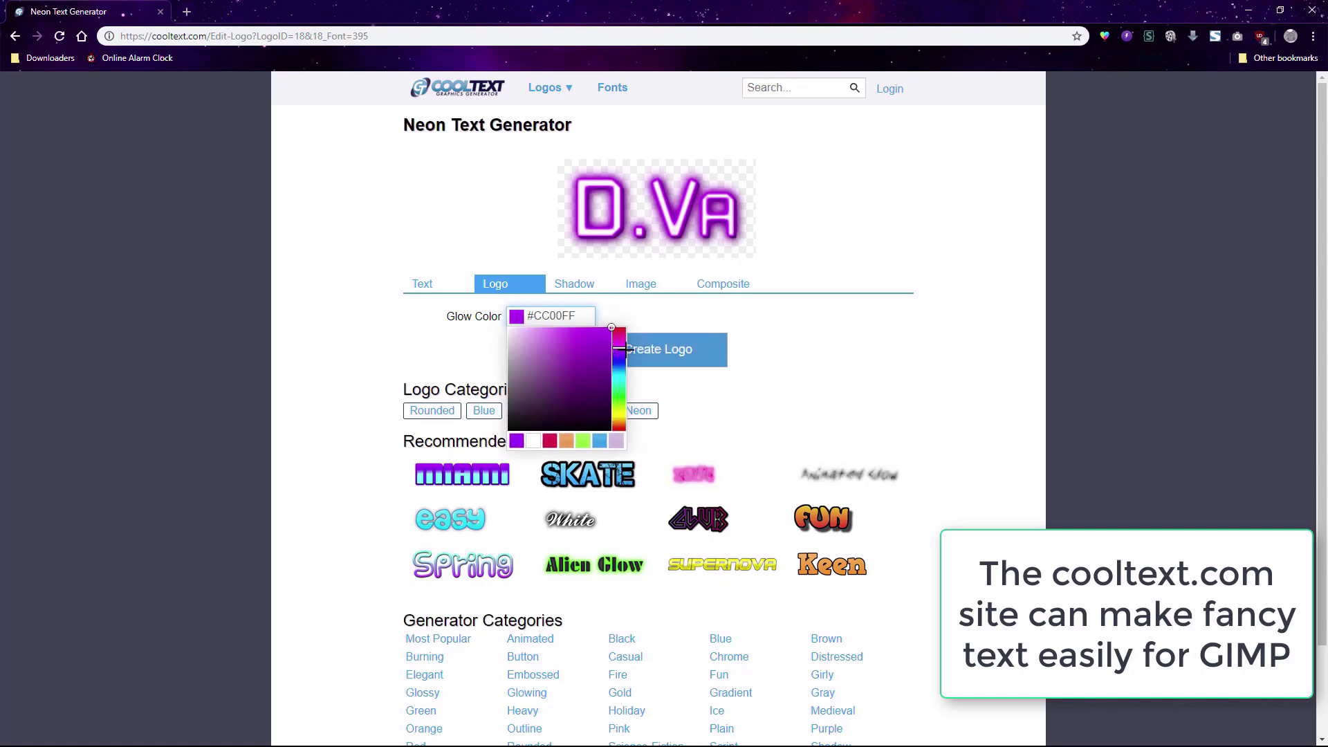
left_click(619, 345)
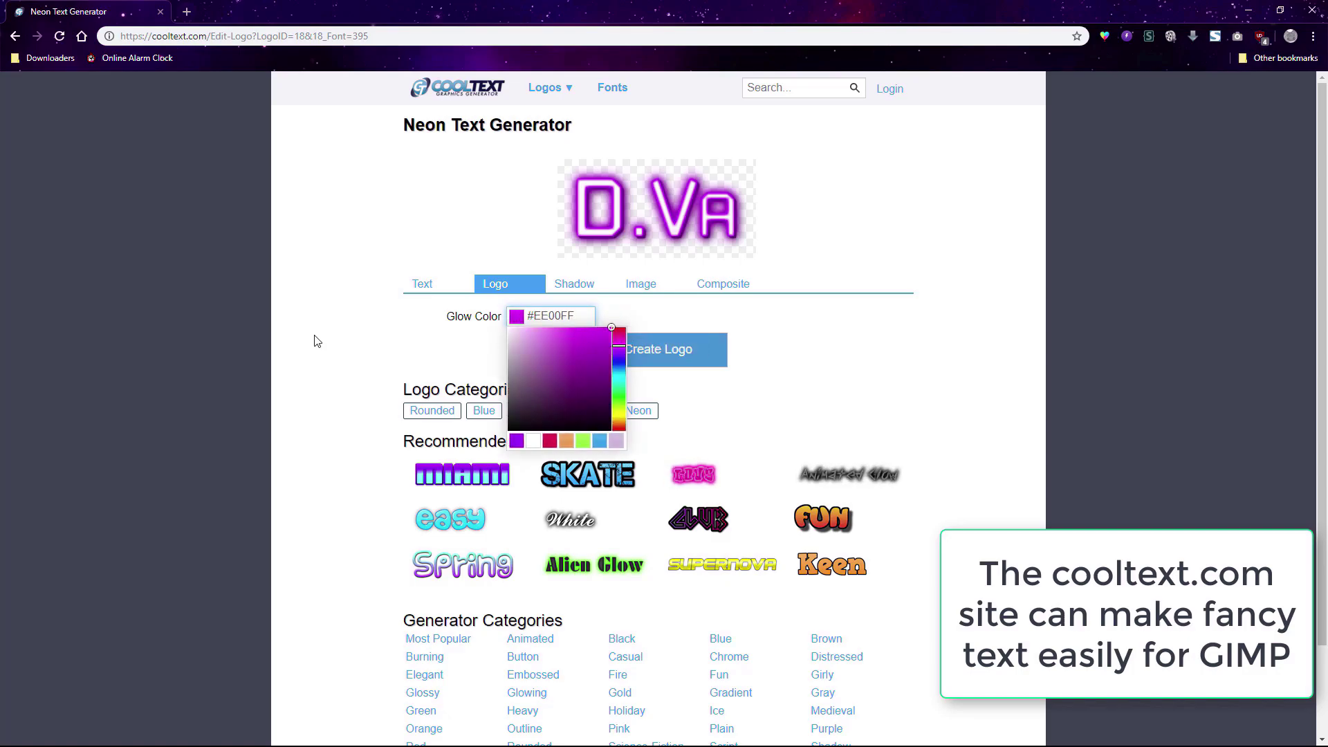
left_click(407, 326)
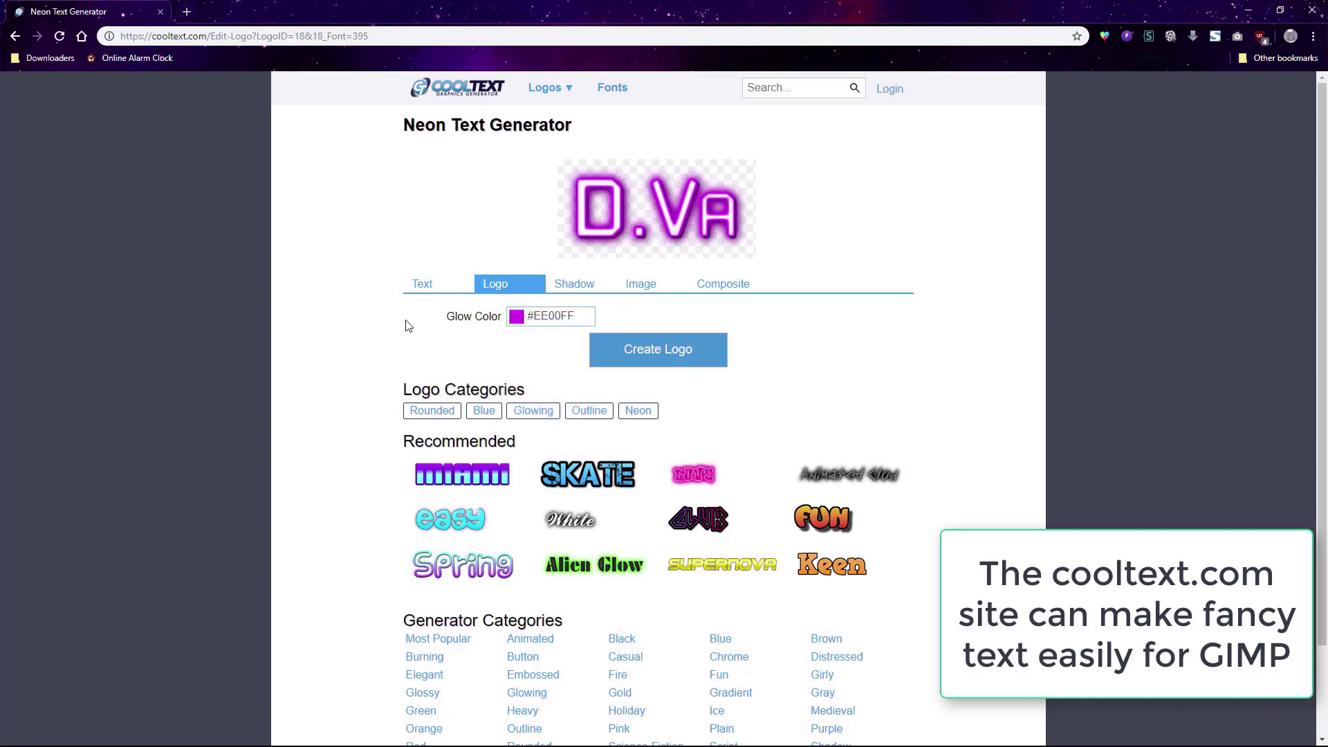
Set the logo's shadow type to No Shadow.
left_click(574, 283)
left_click(531, 322)
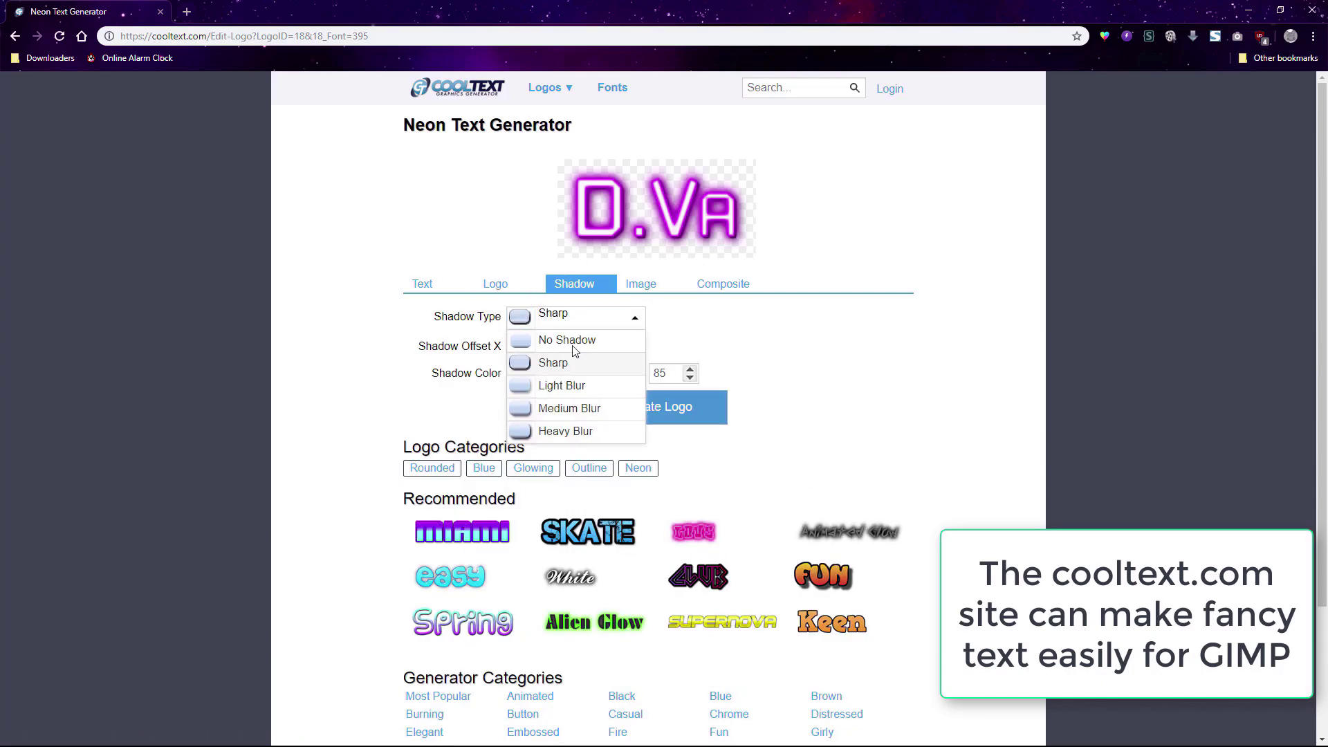
left_click(546, 380)
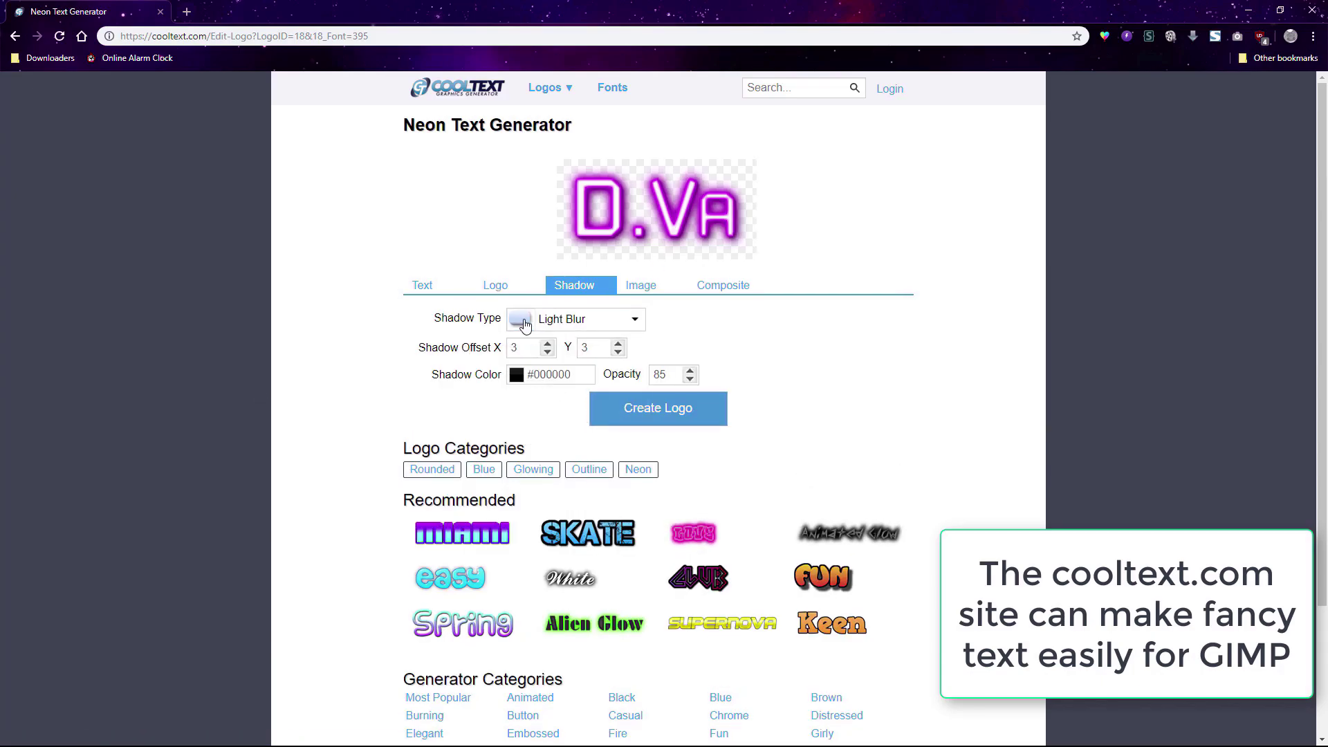
left_click(576, 322)
left_click(562, 341)
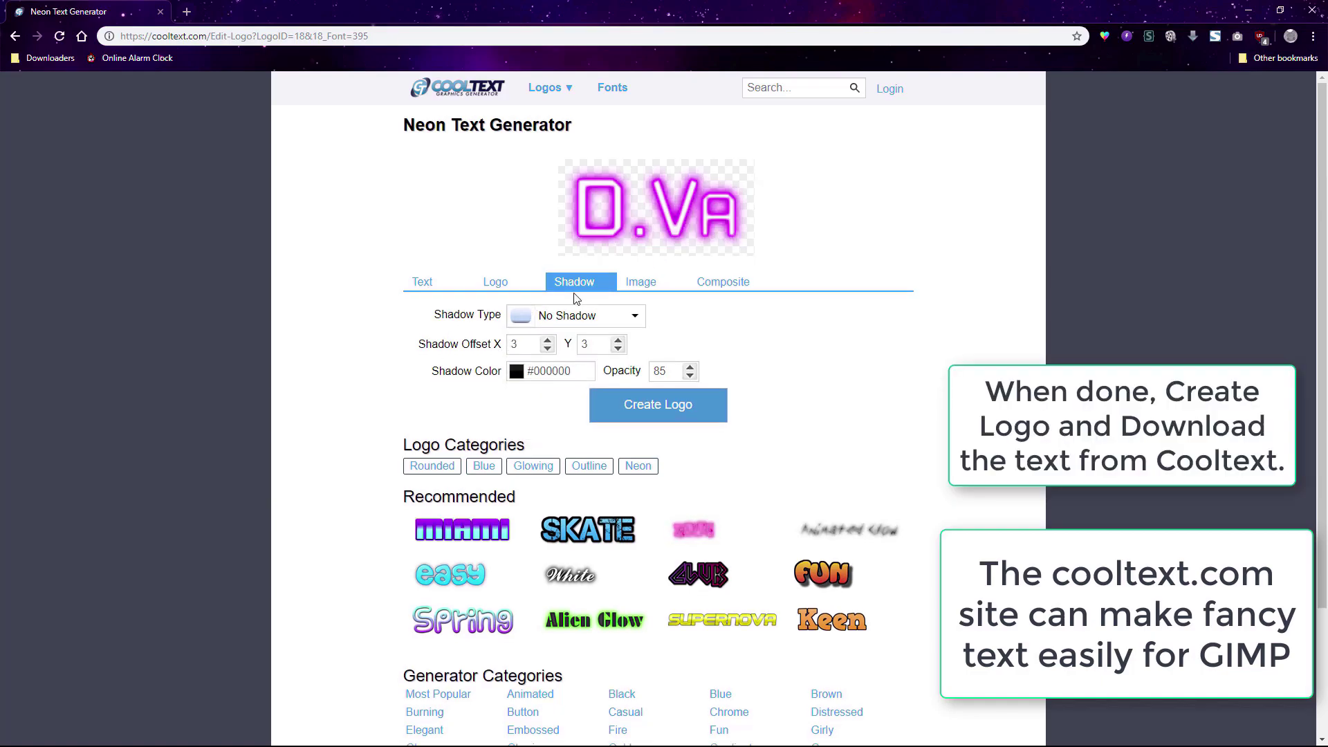
Increase the logo's text size to 160 and refresh the preview.
left_click(493, 283)
left_click(433, 282)
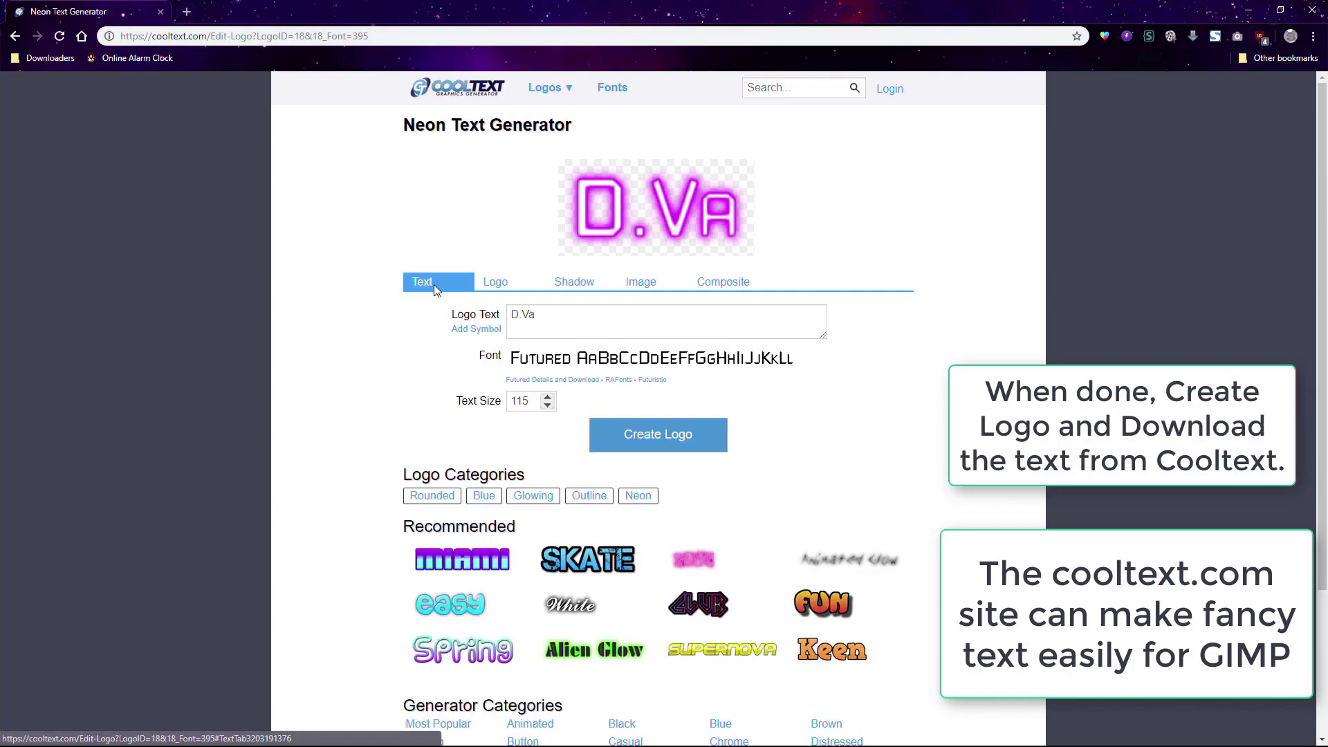
left_click(546, 398)
scroll(546, 399, "up", 5)
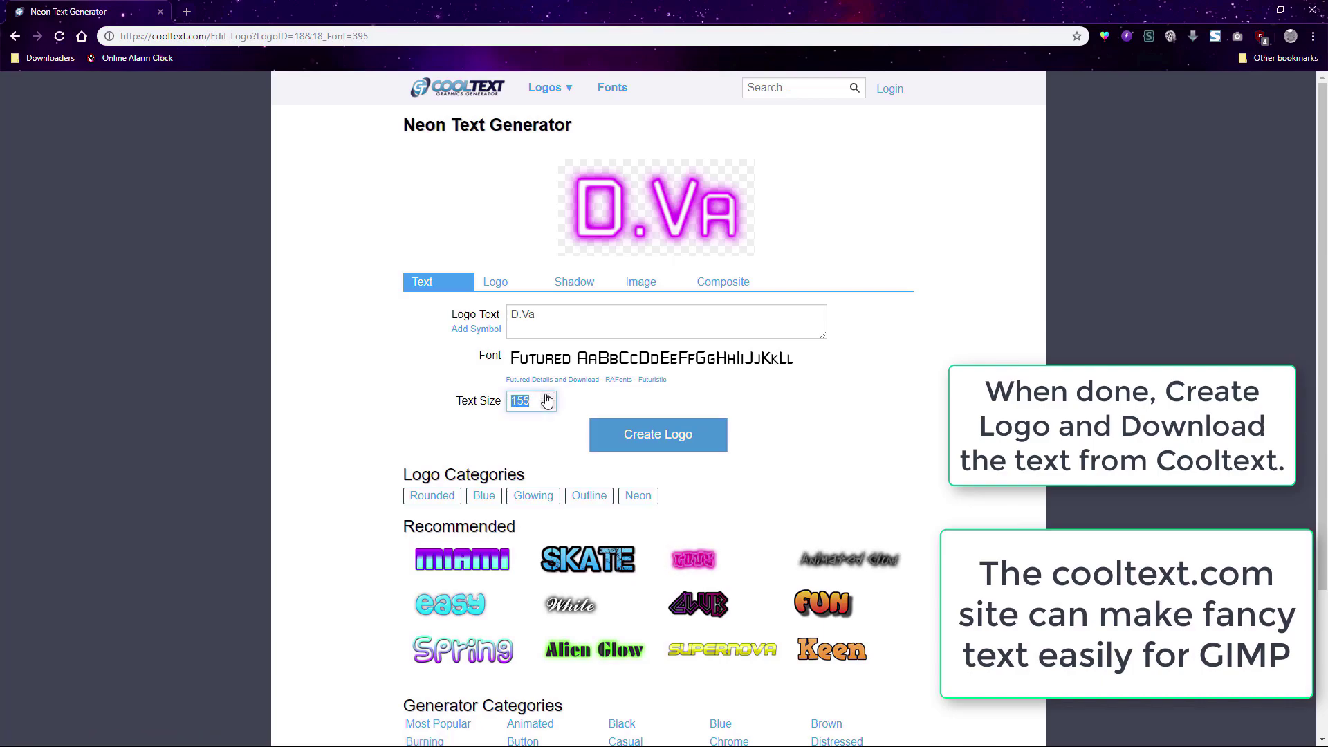
left_click(282, 361)
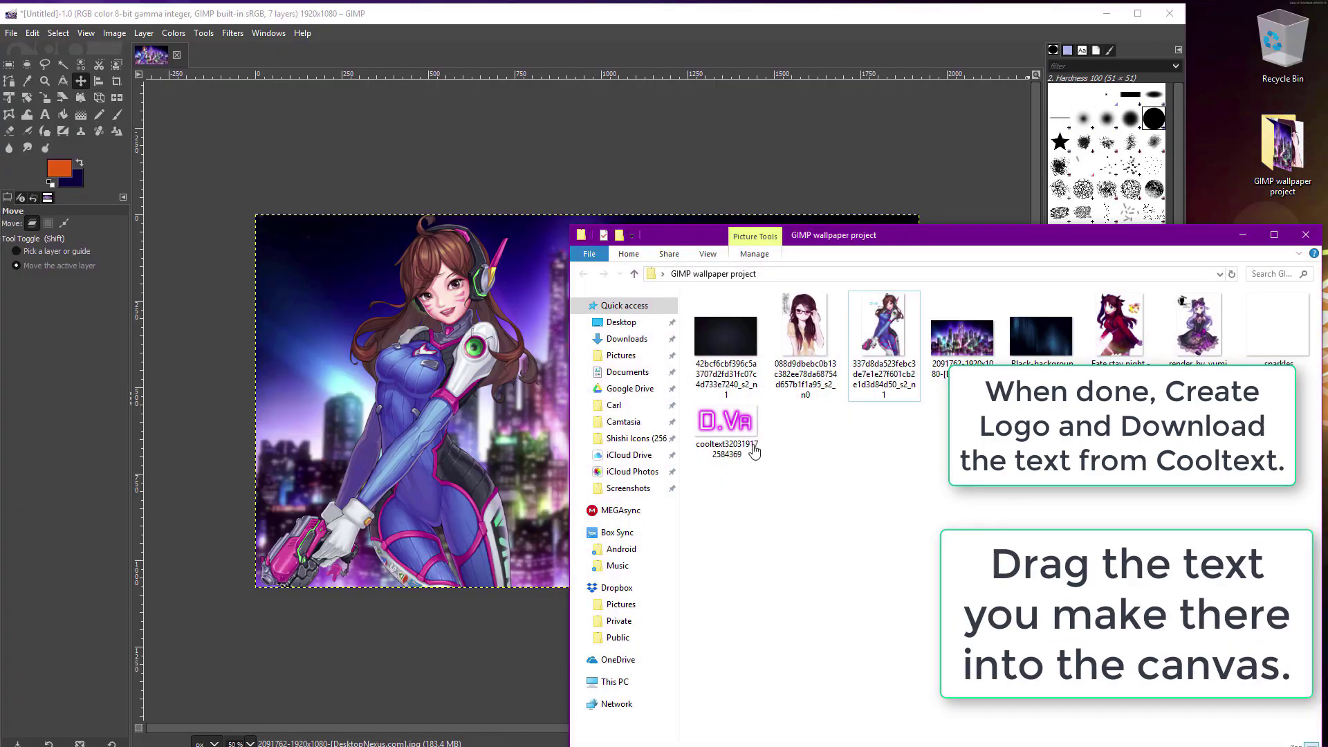
Drop the downloaded cooltext D.Va PNG onto the wallpaper and position it in the lower-right corner.
left_click_drag(753, 451, 498, 440)
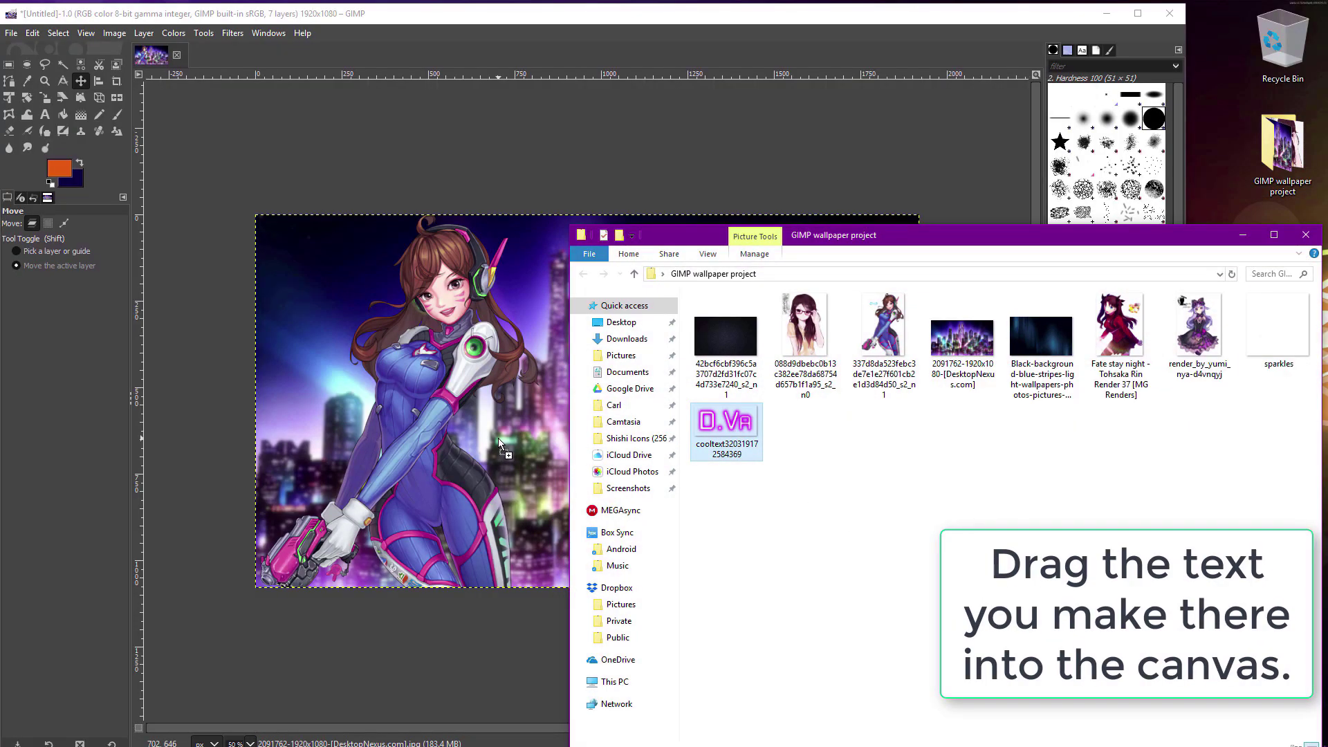
left_click_drag(498, 439, 499, 440)
left_click_drag(645, 426, 852, 551)
left_click(1148, 467)
left_click_drag(414, 484, 567, 484)
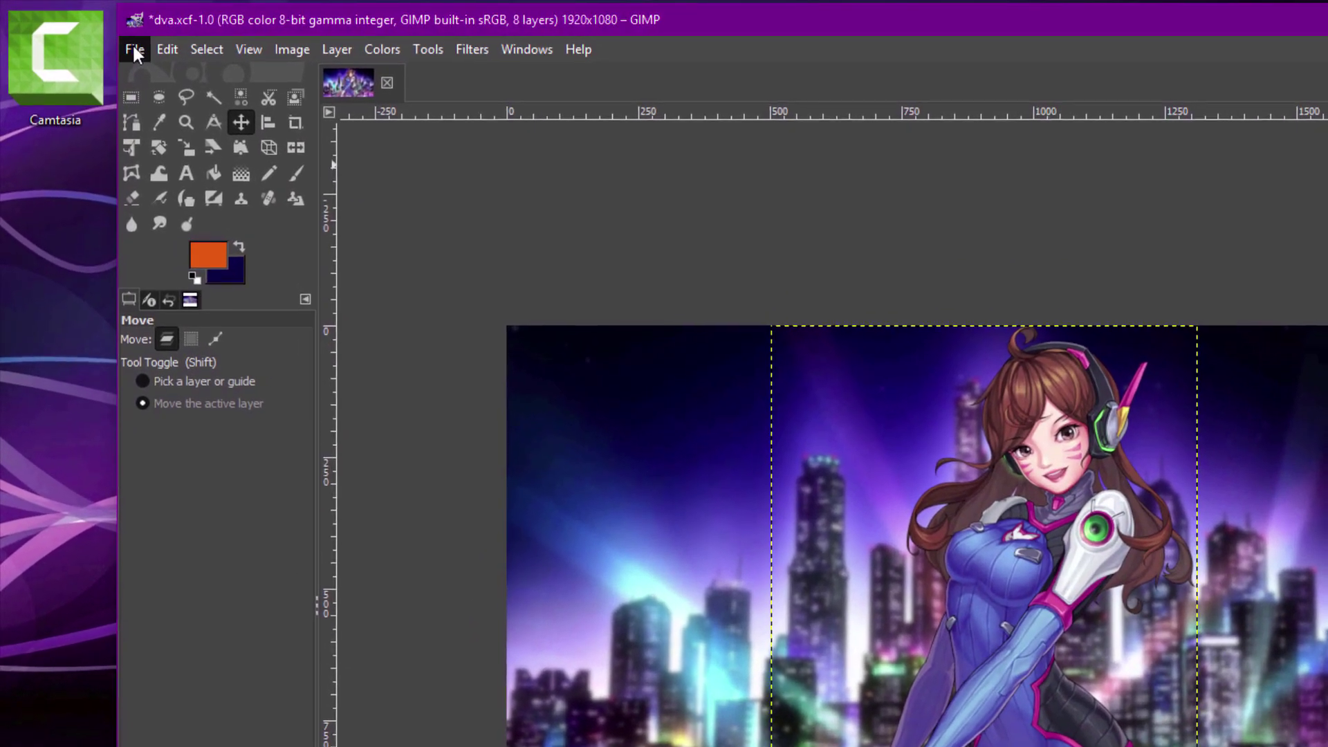
Save the project under the new name wallpaperproject.xcf in the Desktop folder.
left_click(132, 43)
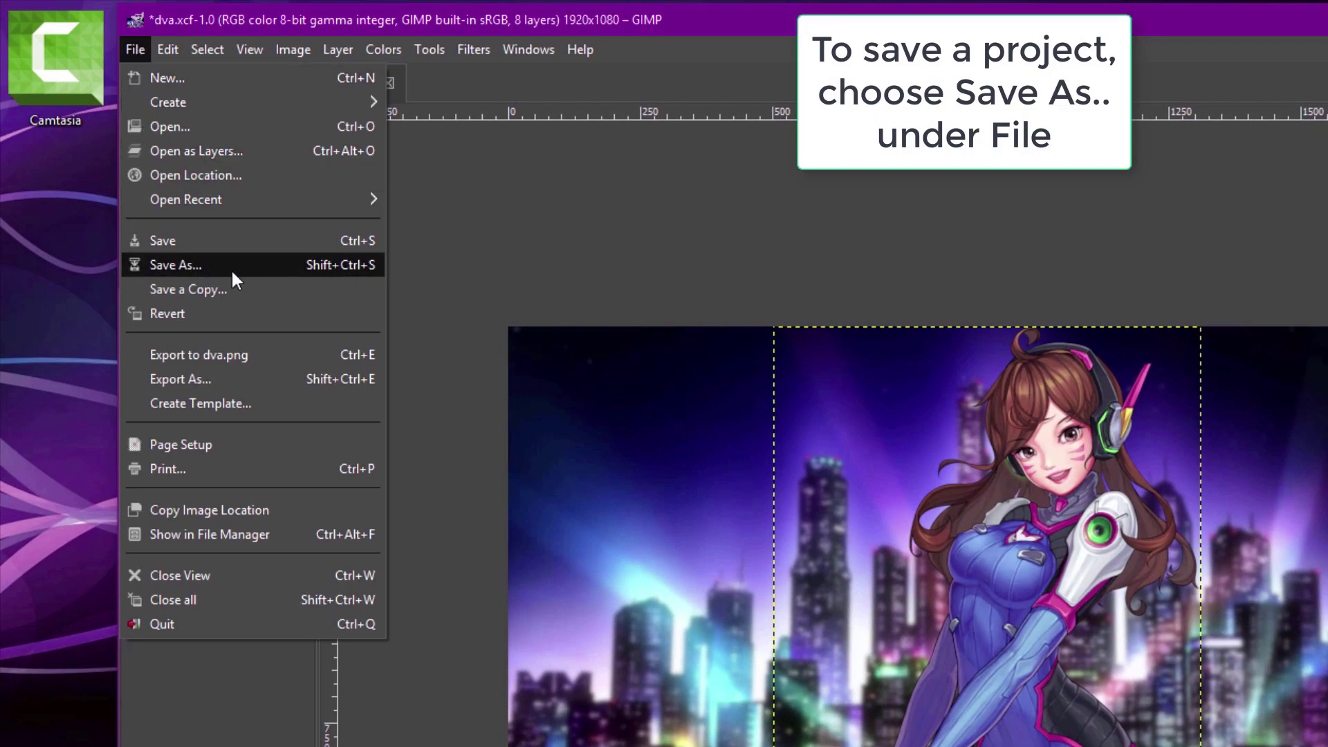
left_click(266, 268)
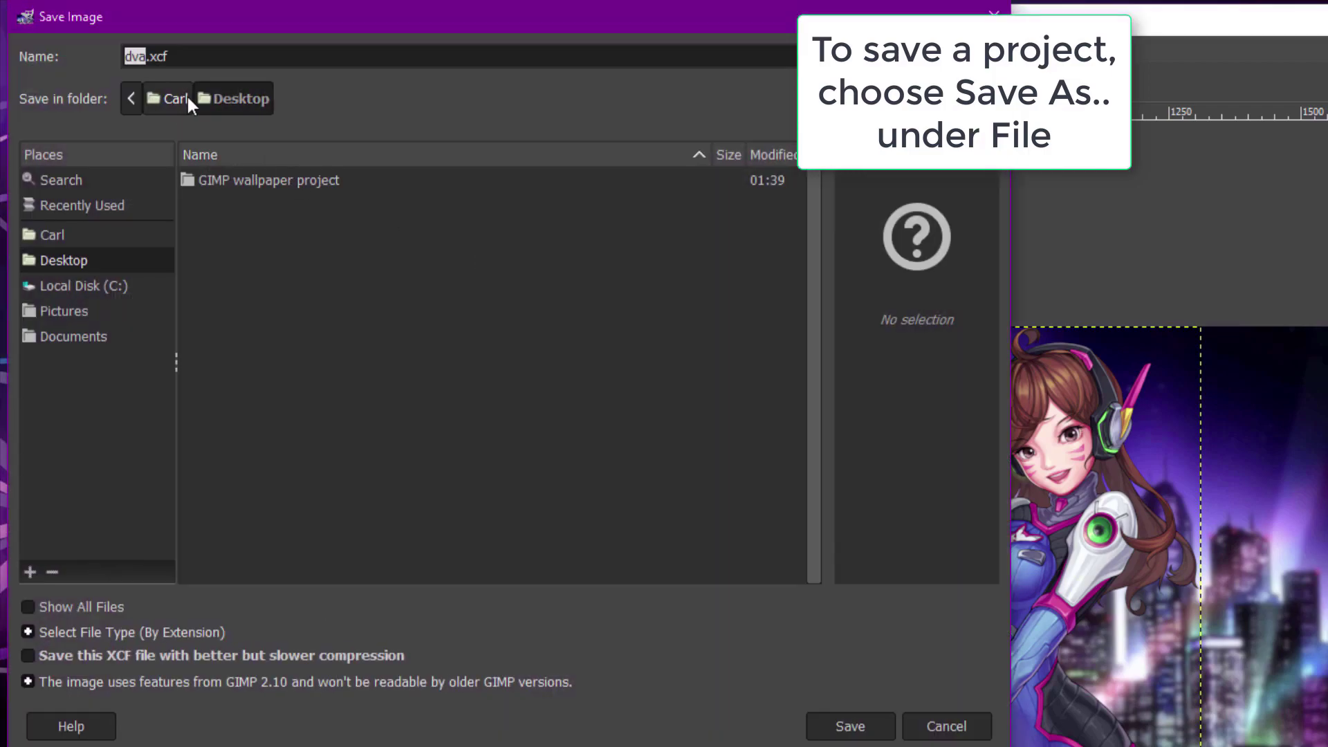
type("wallpaperproject")
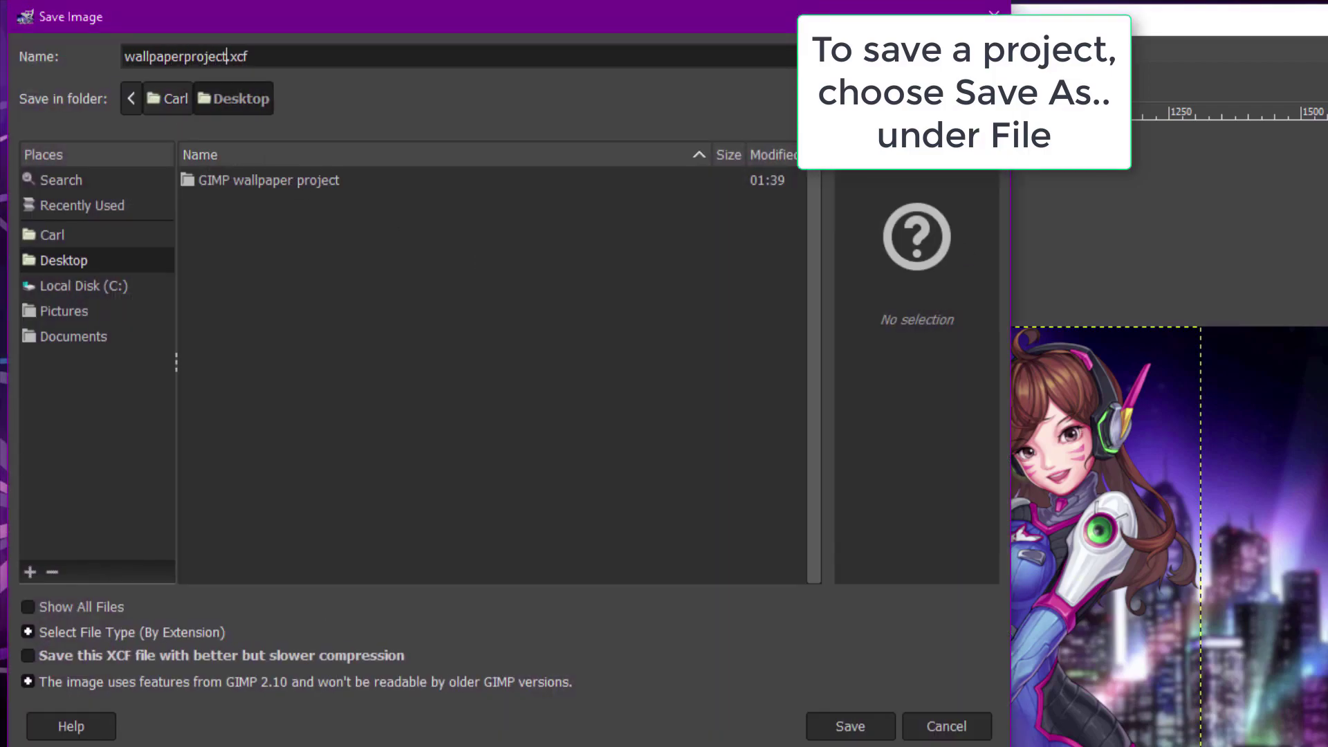
left_click(857, 730)
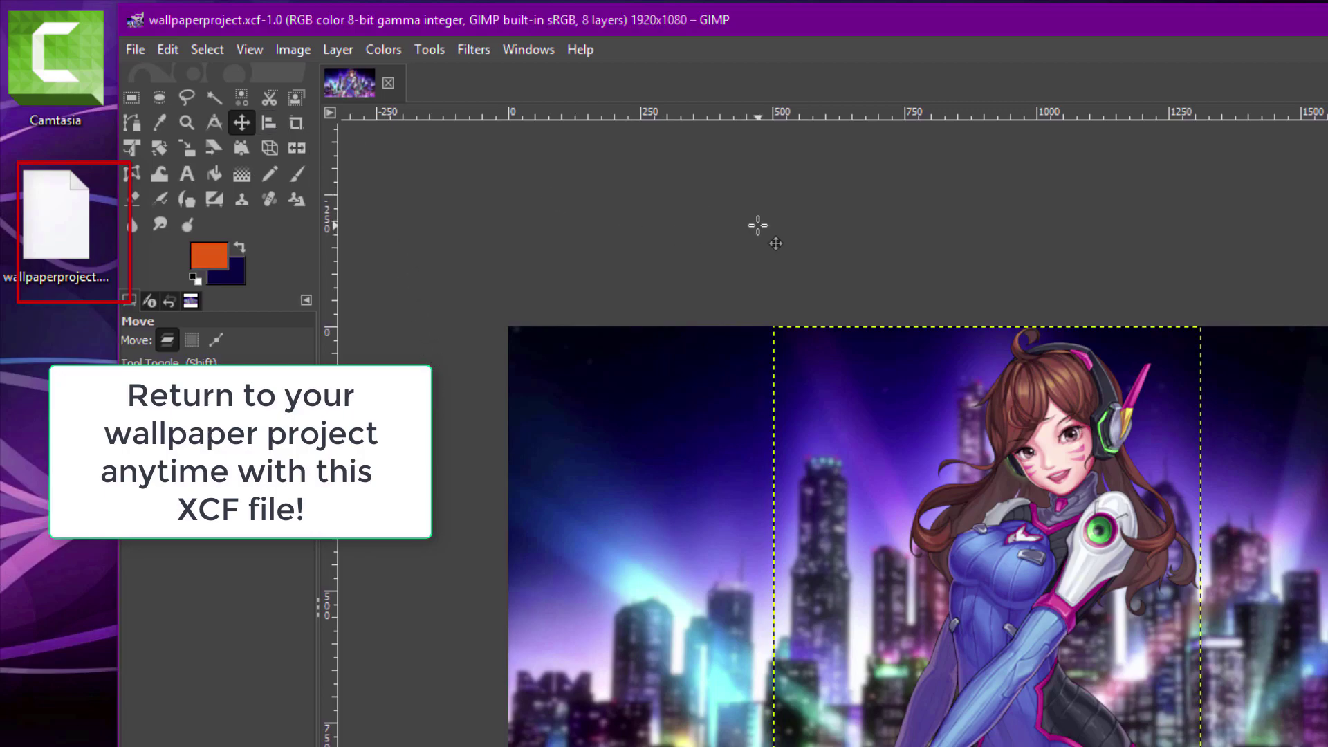
Export the D.Va wallpaper to the Desktop as dva.png with the default PNG settings.
left_click(143, 44)
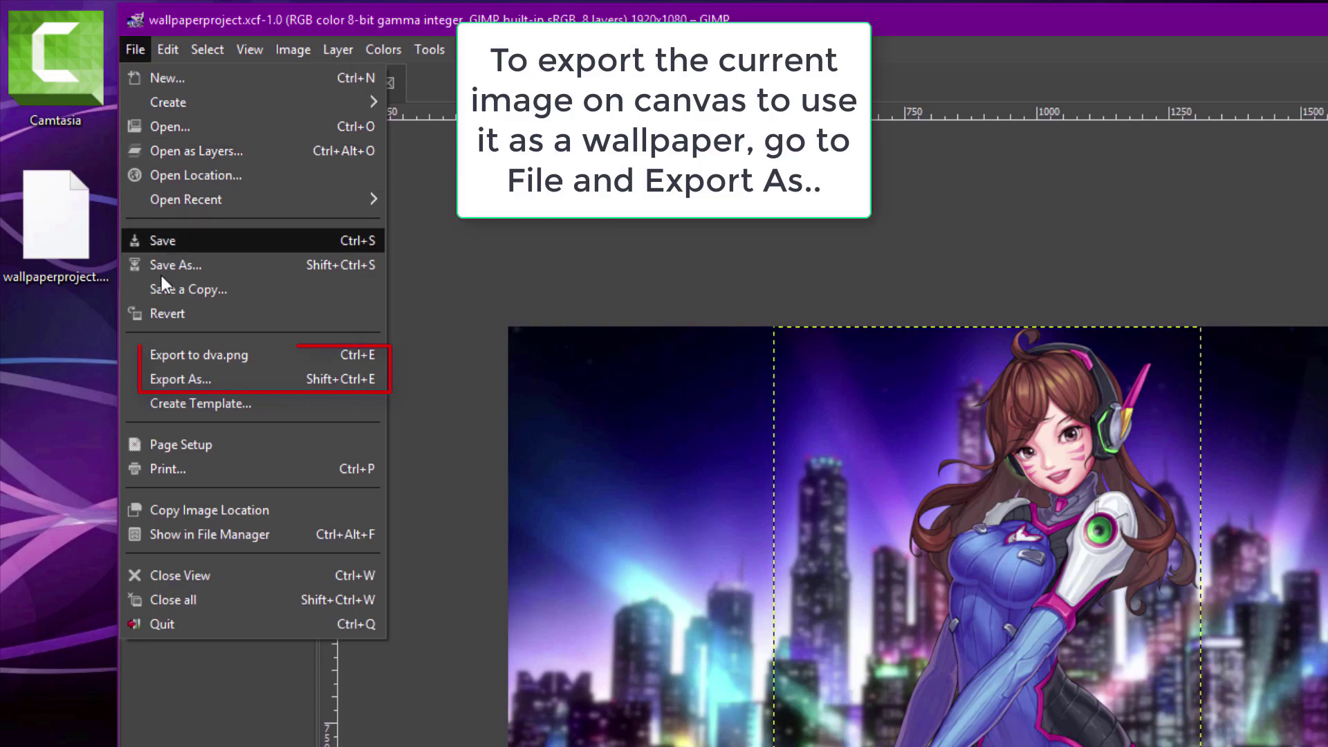
left_click(188, 379)
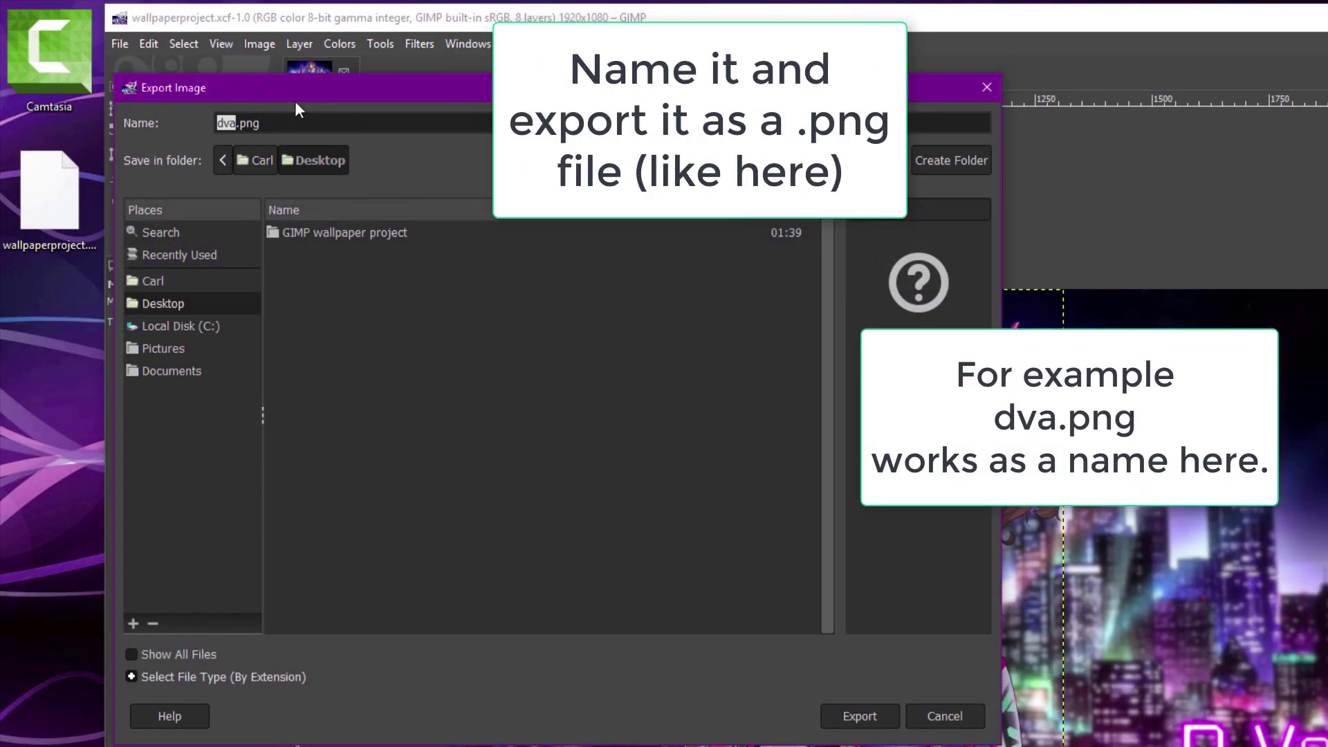
left_click(860, 716)
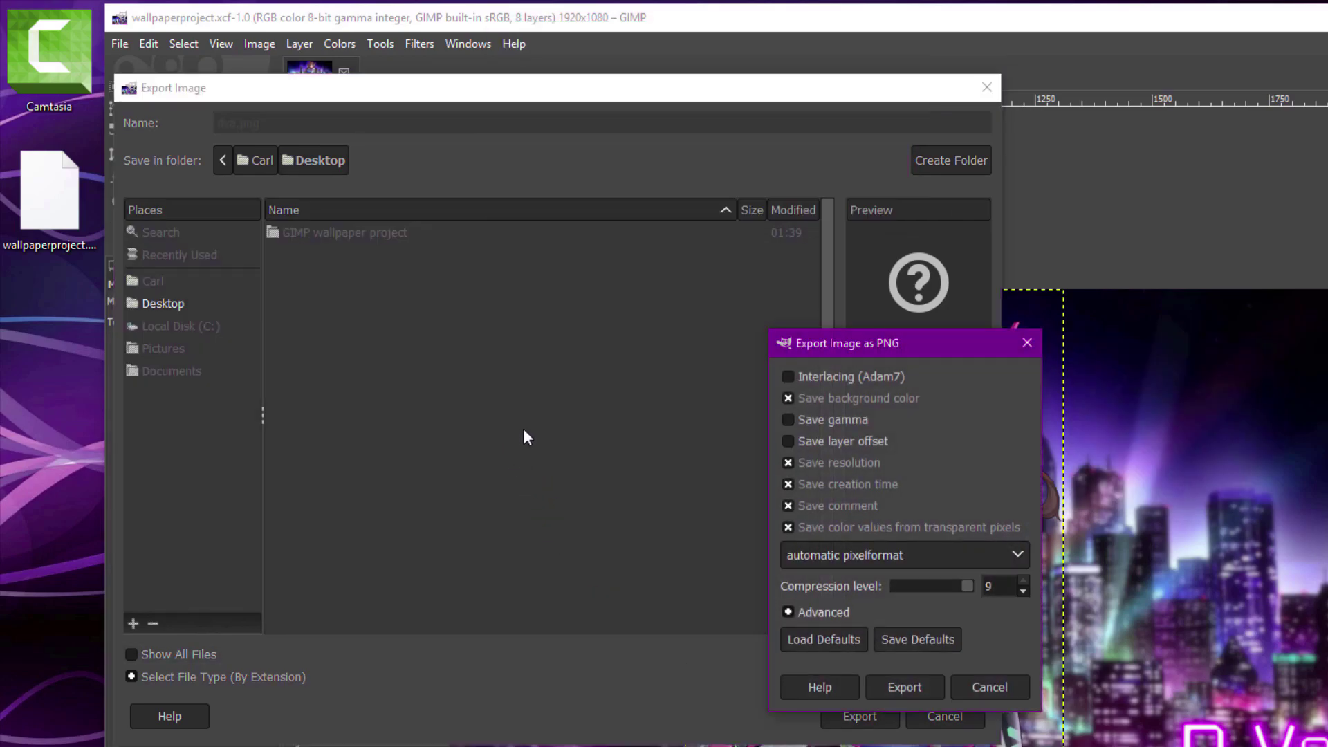
left_click(906, 687)
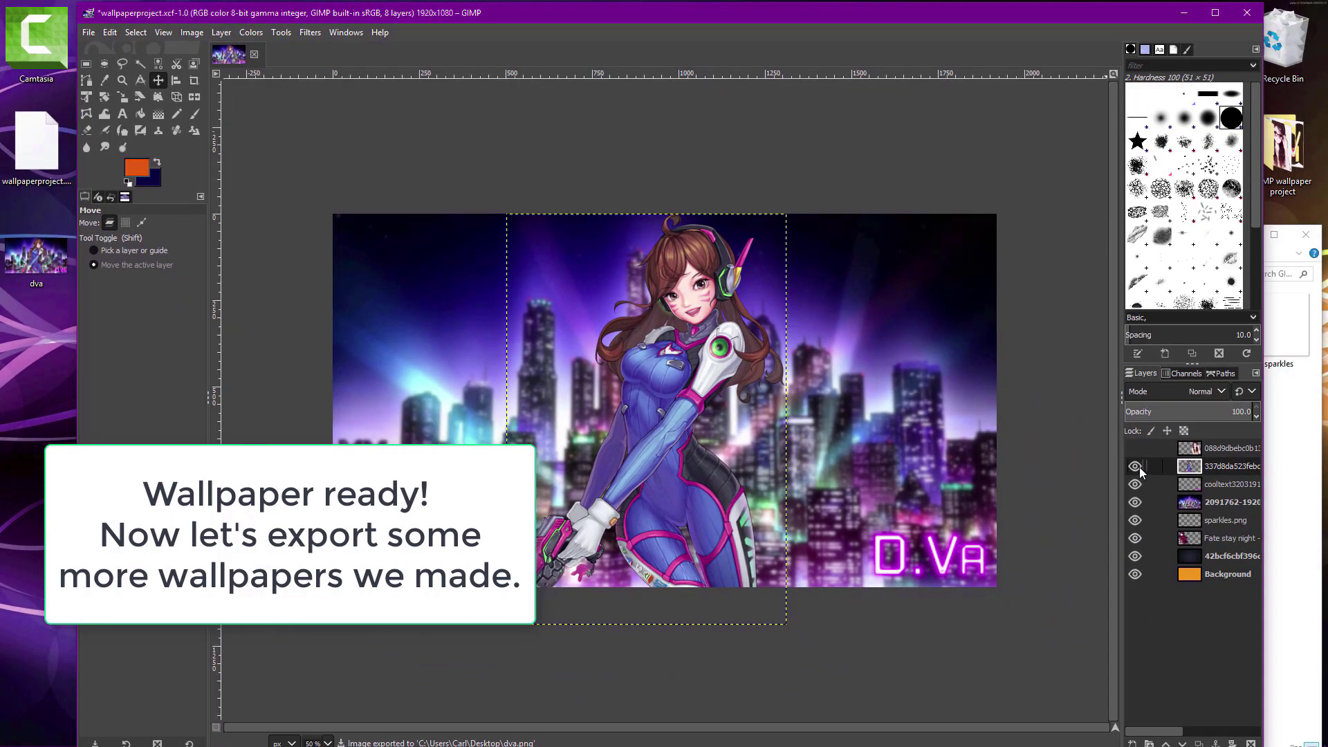
Hide the D.Va character, D.Va text and city background layers to reveal the Rin wallpaper.
left_click(1138, 467)
left_click(1138, 485)
left_click(1139, 503)
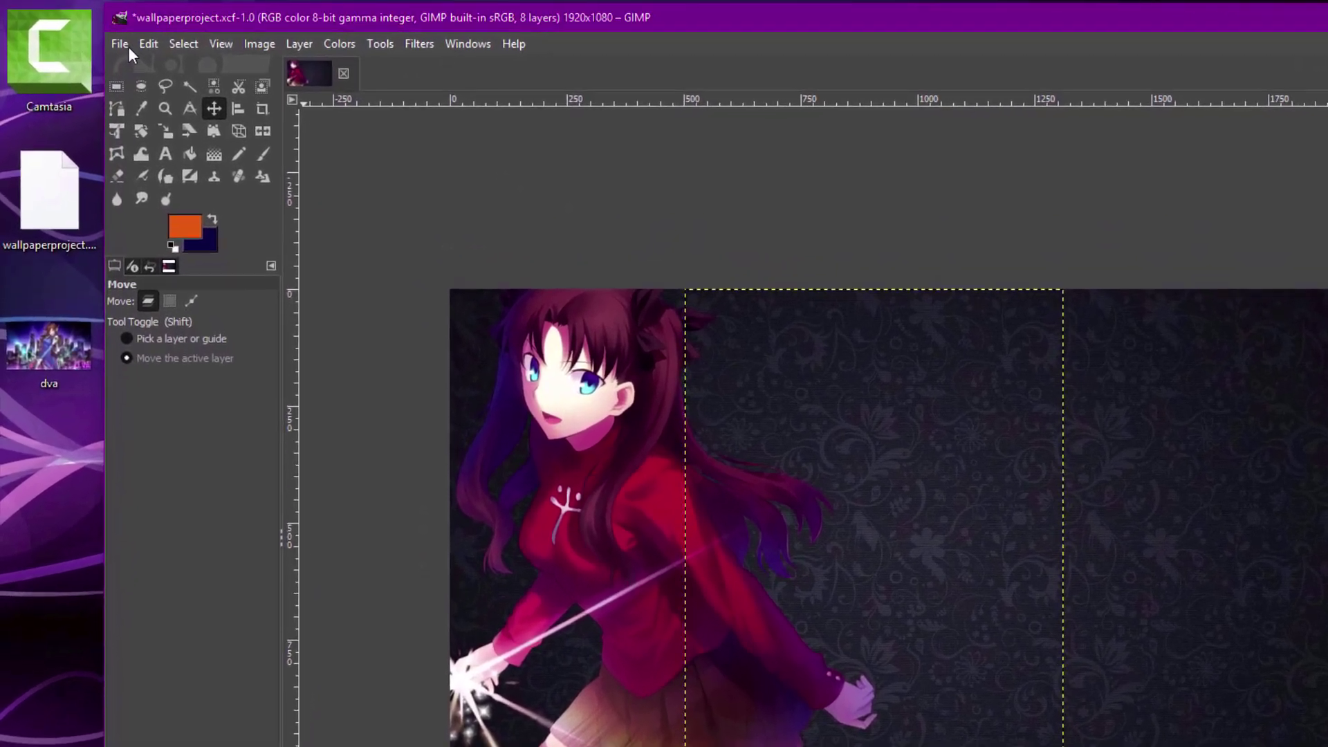
Export the Rin wallpaper to the Desktop as rin.png.
left_click(93, 33)
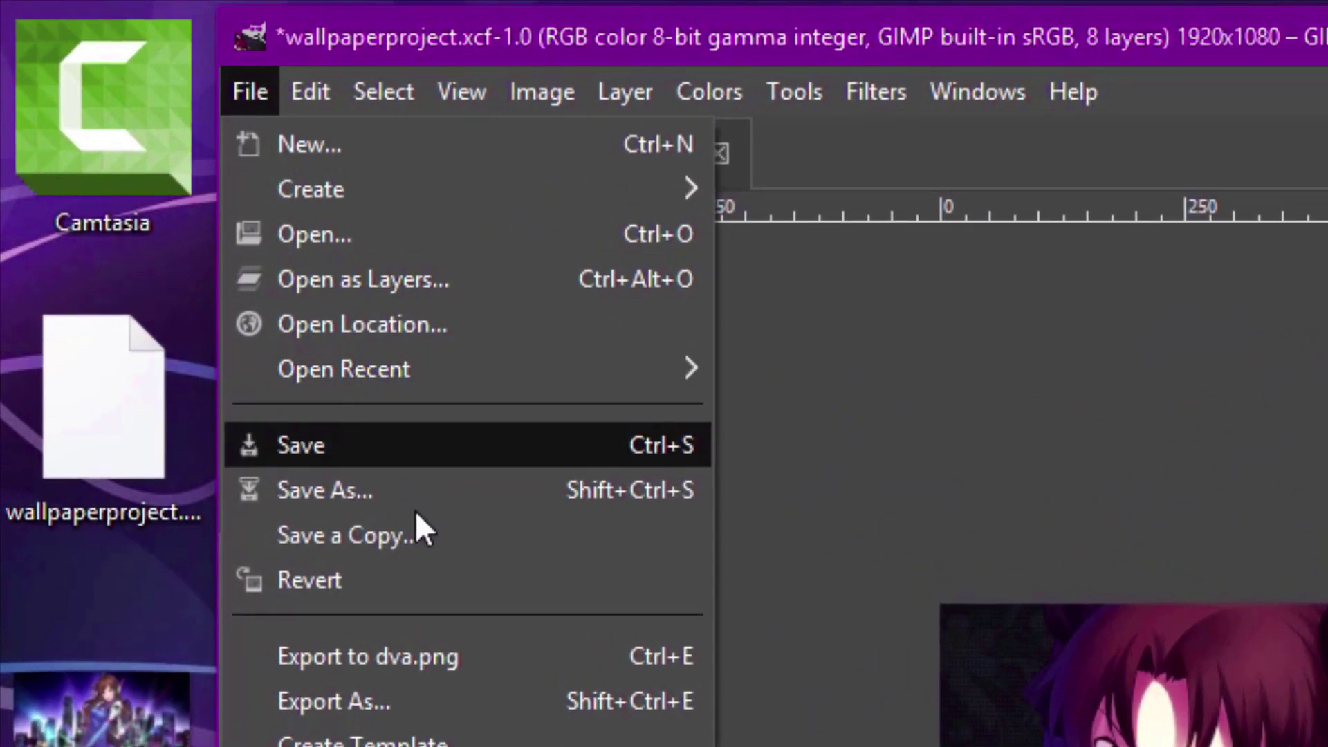
left_click(417, 696)
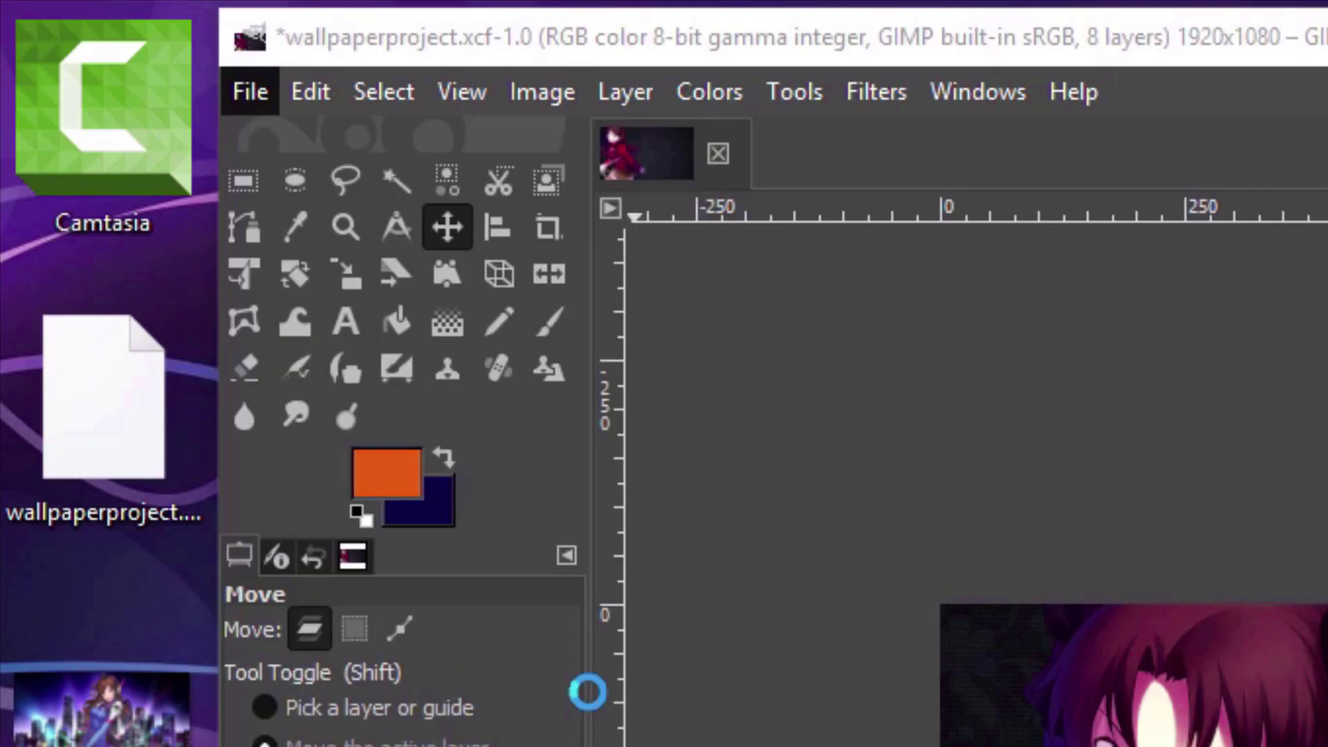
type("rin")
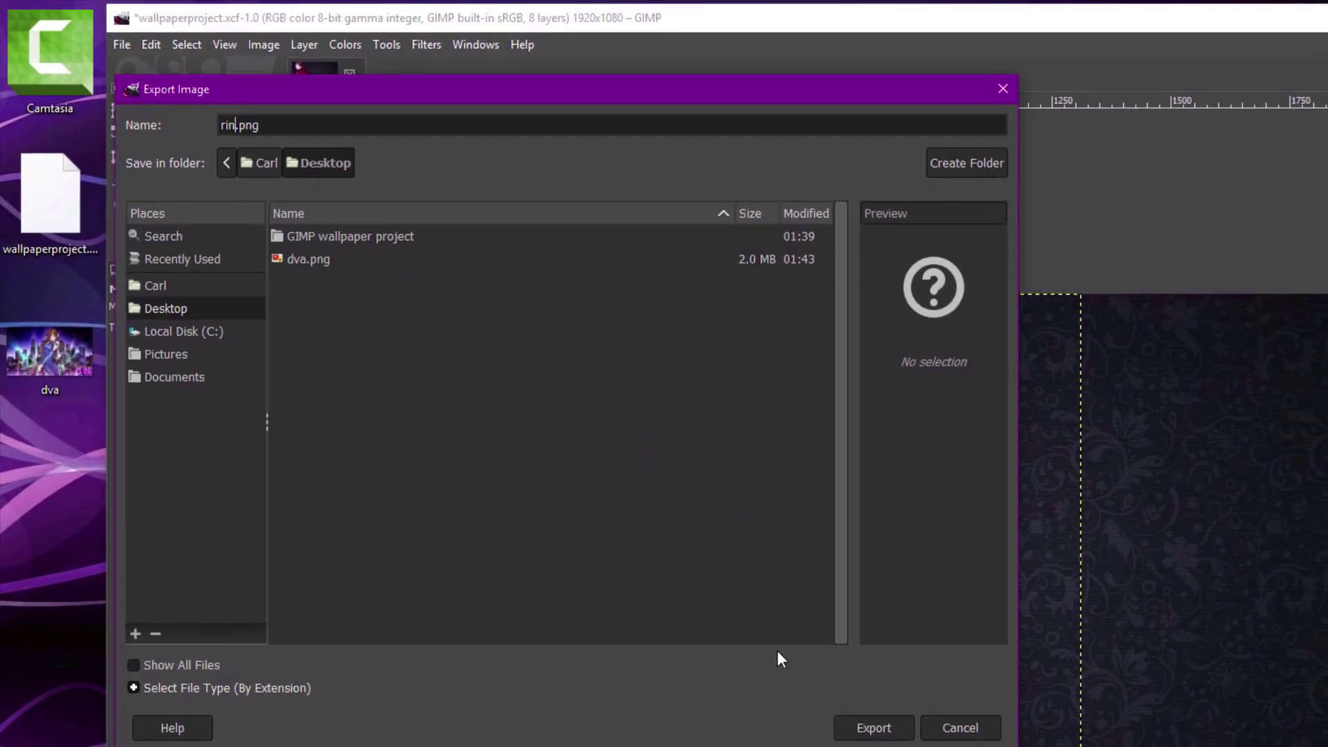
left_click(875, 728)
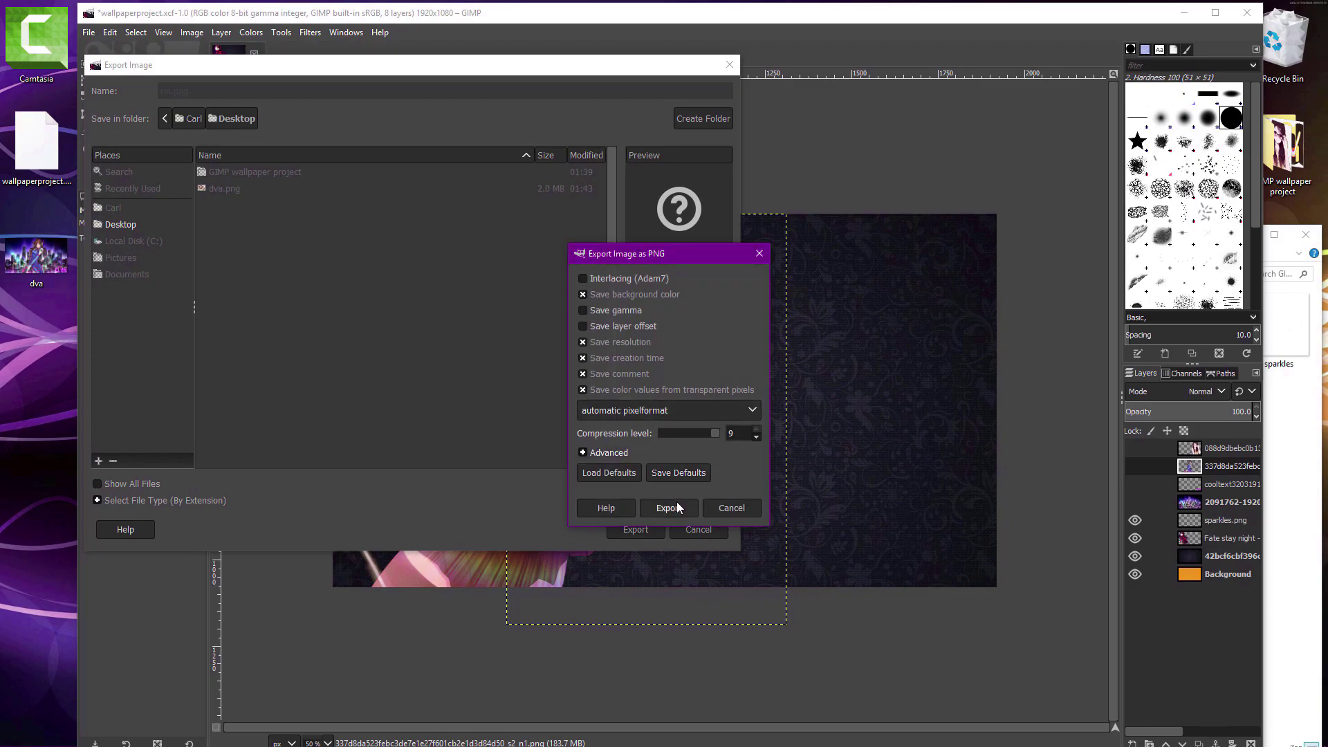
left_click(668, 503)
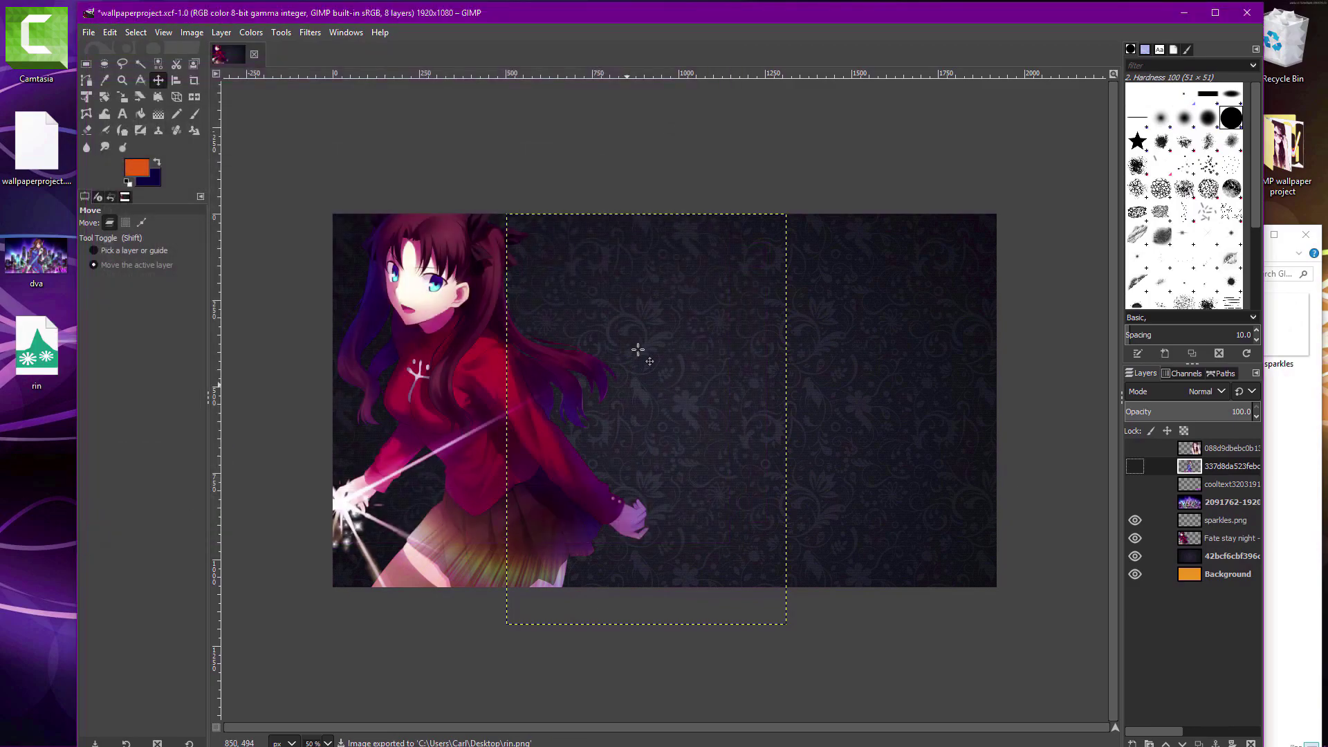
Hide the three Rin layers and show the glasses girl artwork layer.
left_click(1134, 520)
left_click(1135, 538)
left_click(1136, 556)
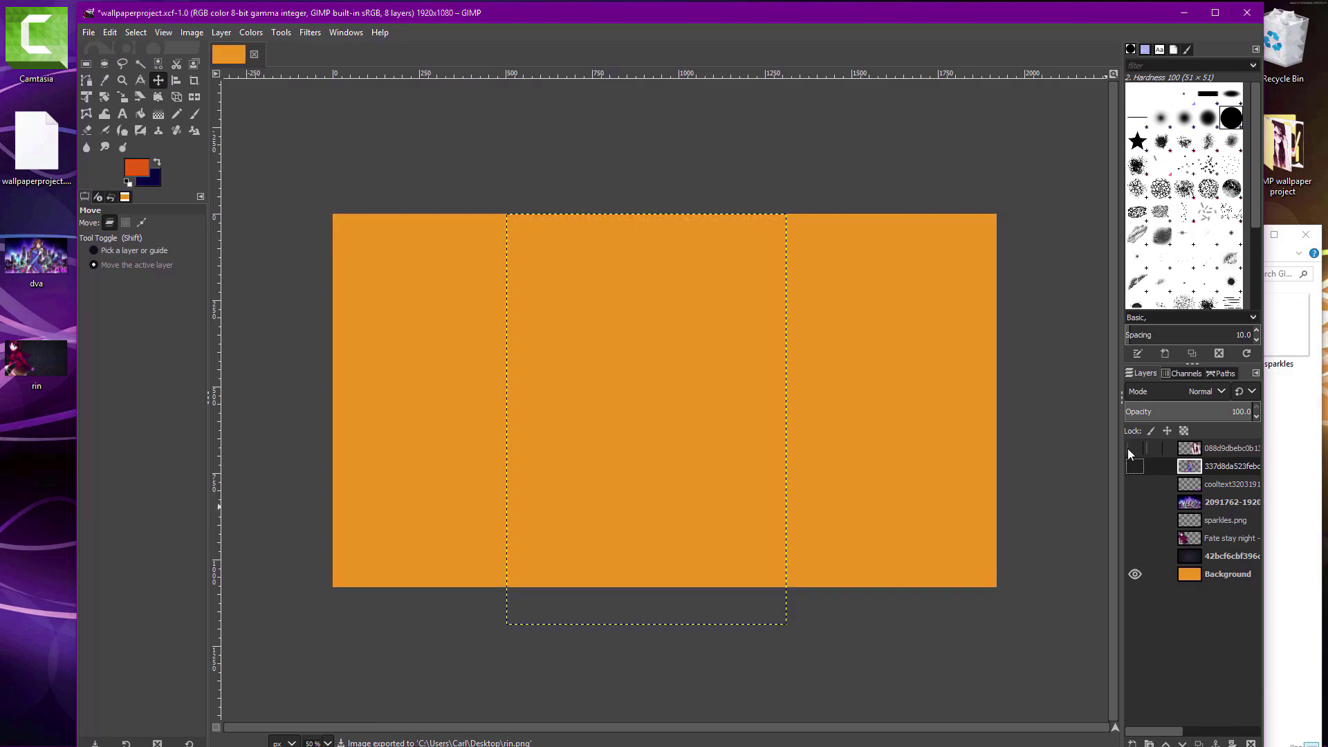
left_click(1133, 450)
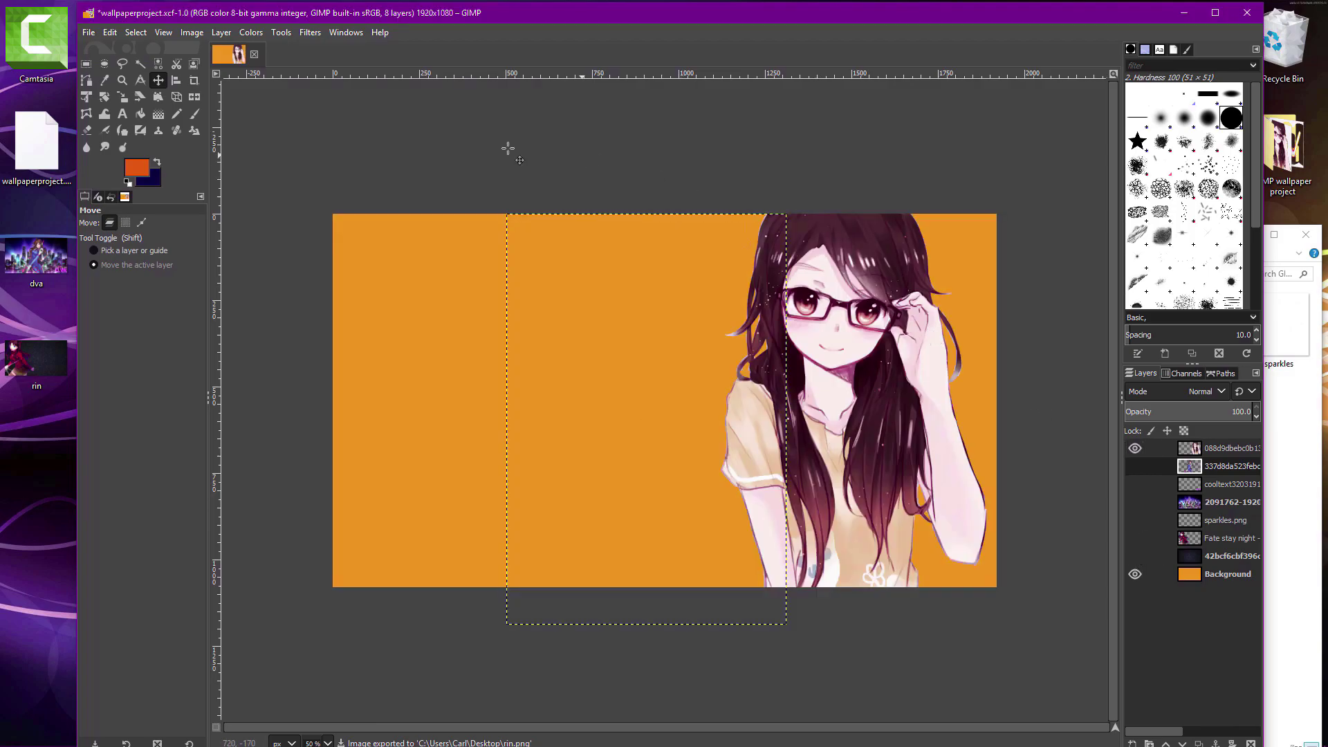
Export the glasses-girl wallpaper to the Desktop as glasses.png.
left_click(91, 33)
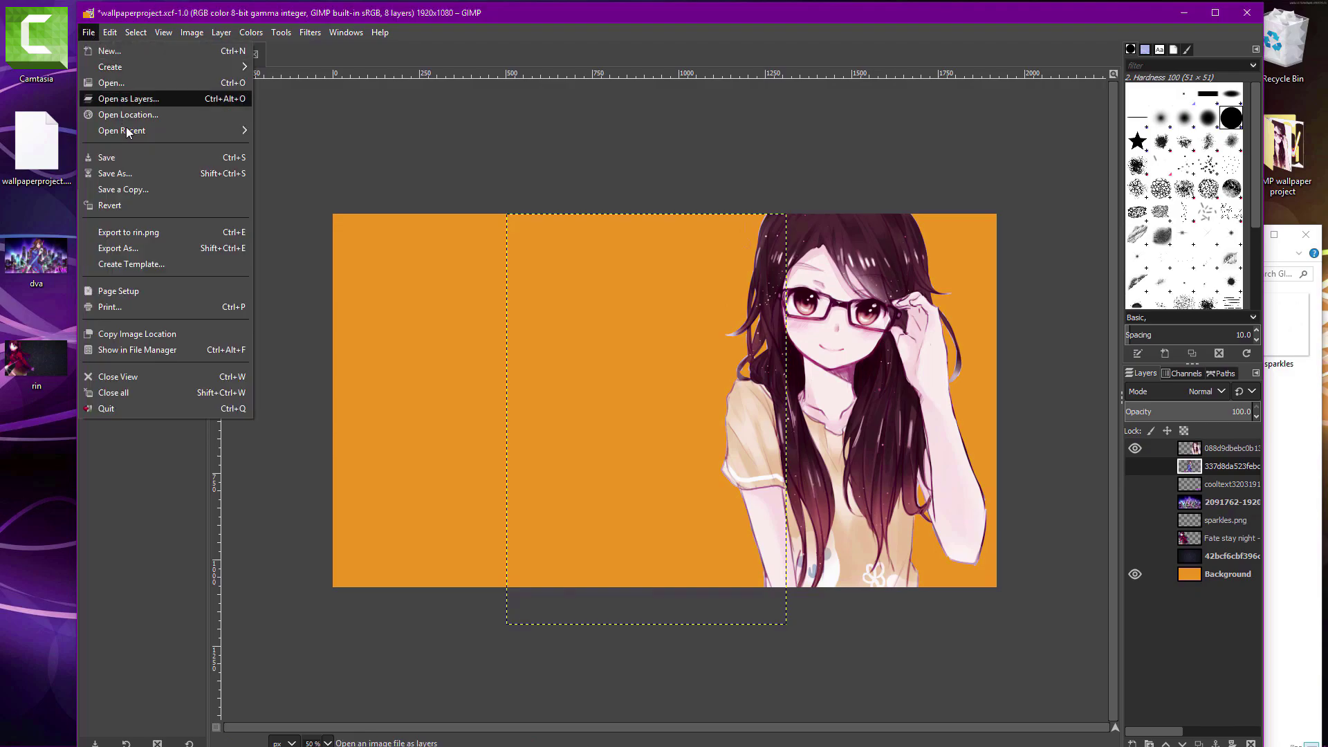
left_click(157, 249)
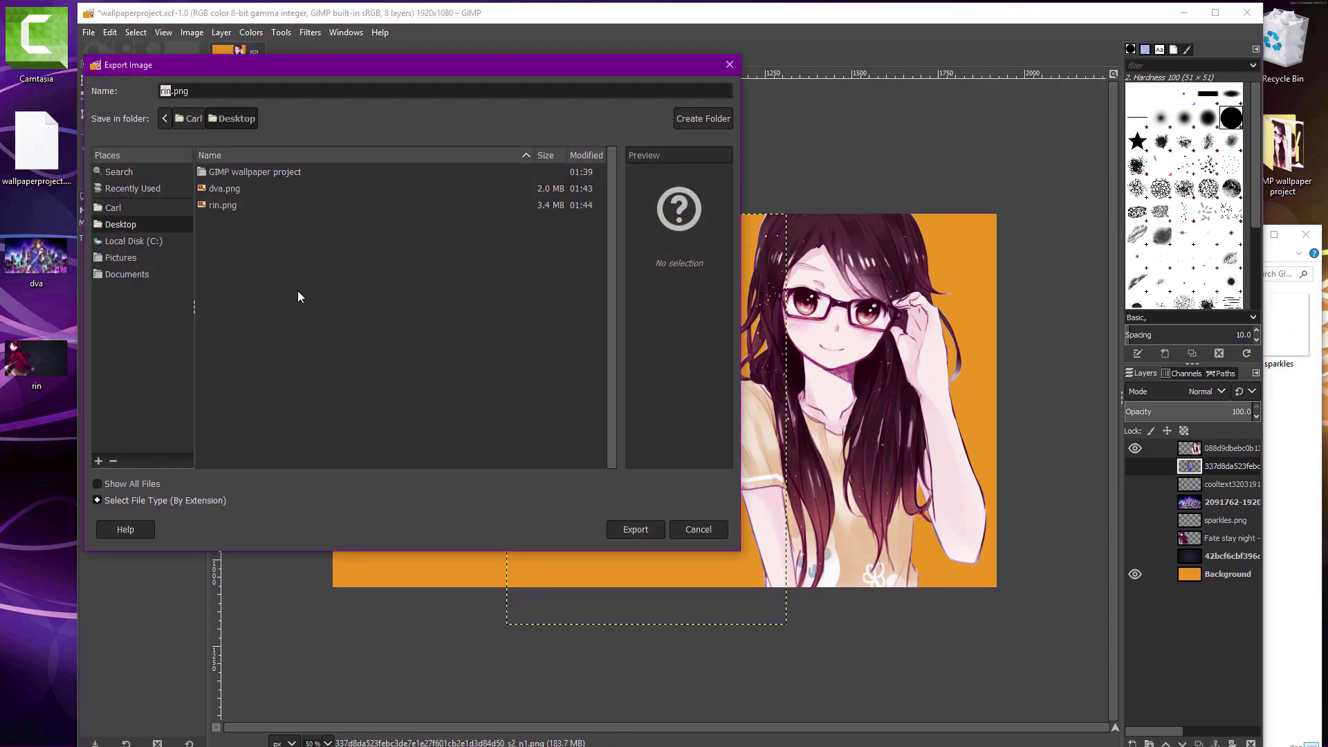
type("glasses")
left_click(626, 536)
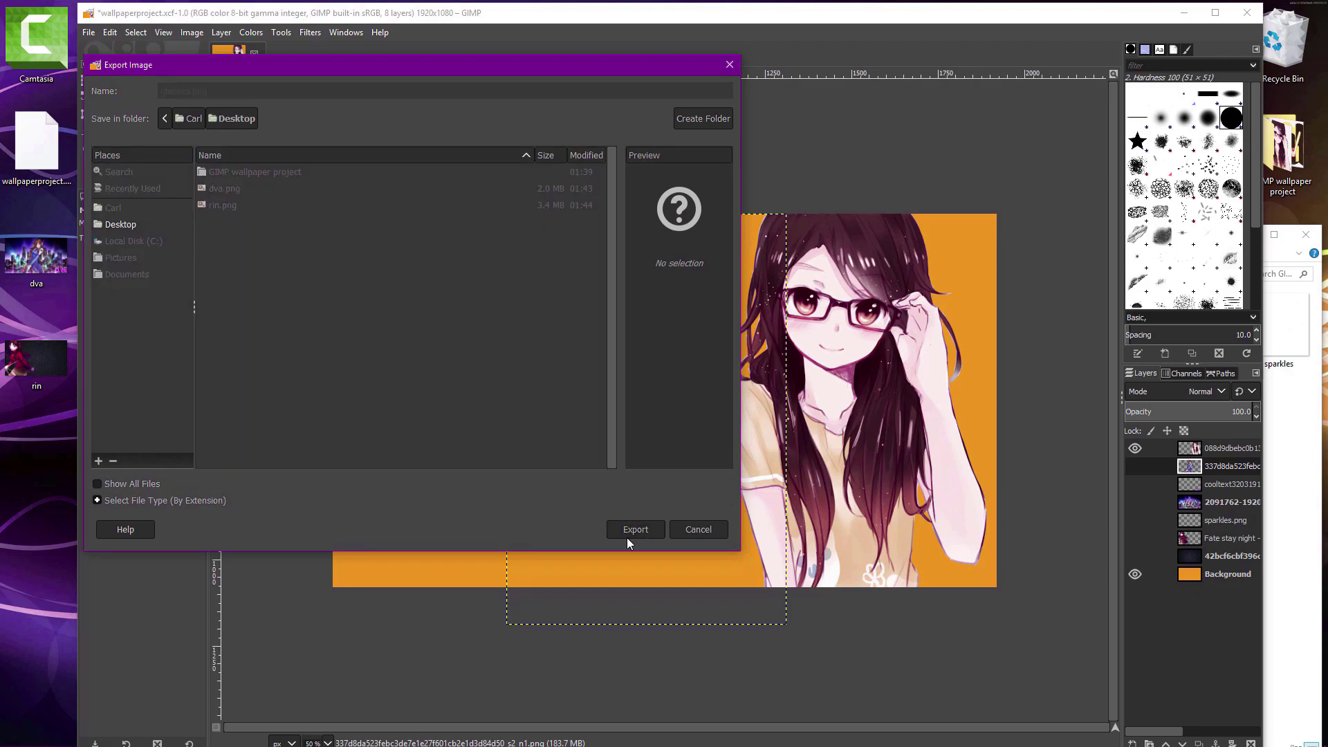
left_click(651, 511)
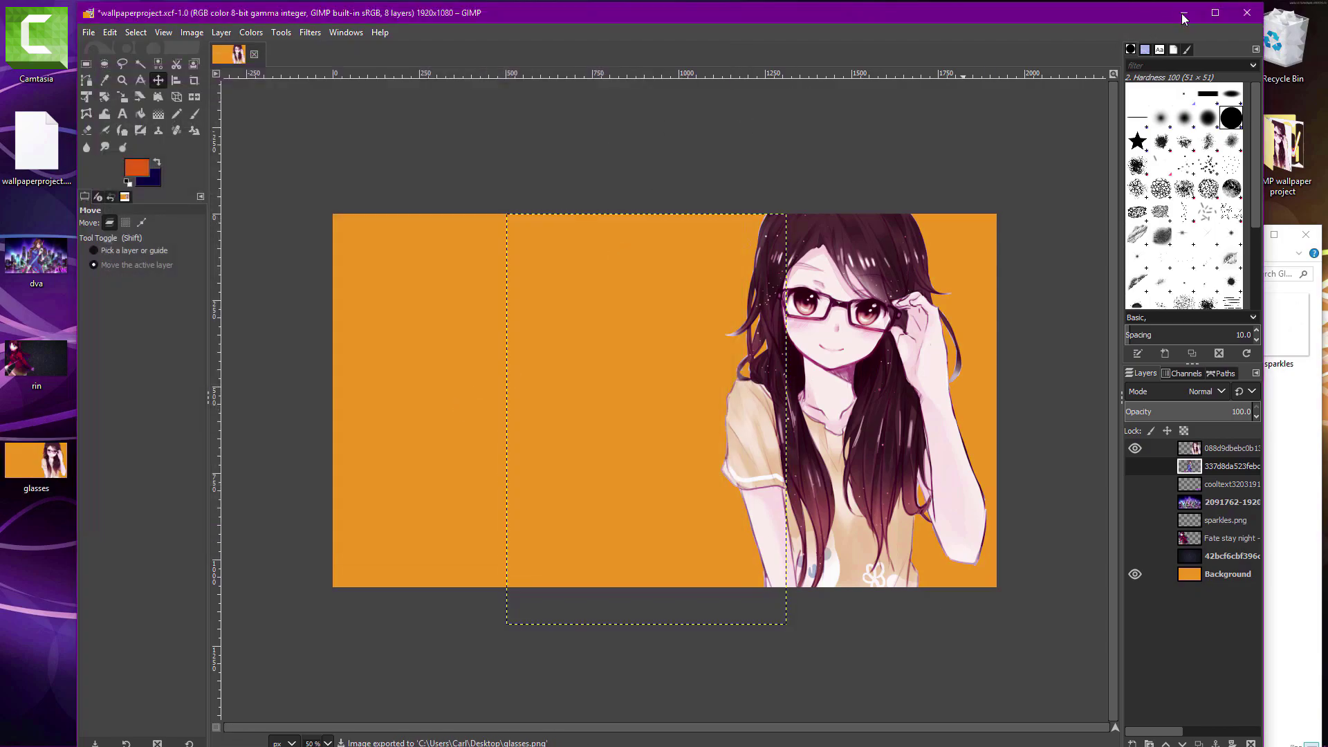
Minimize GIMP and the project folder, then set the dva image as the desktop background.
left_click(1182, 14)
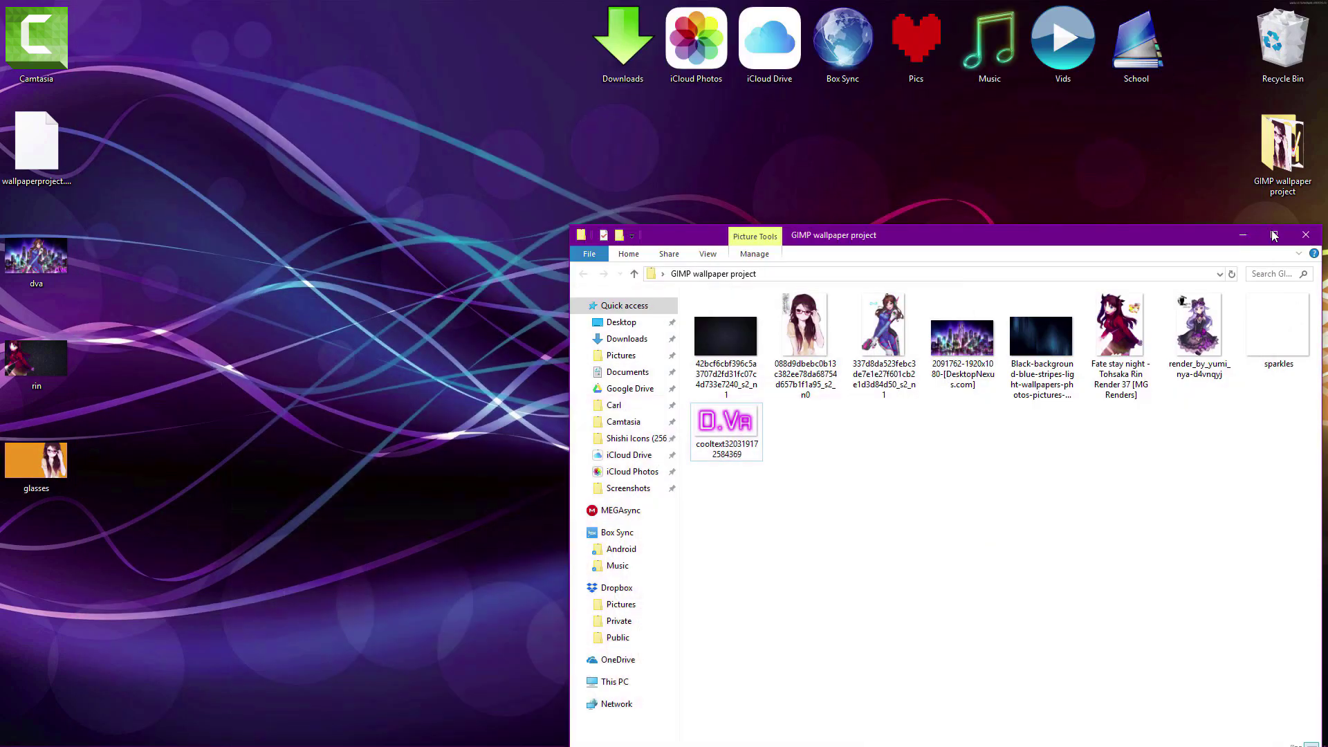
left_click(1242, 235)
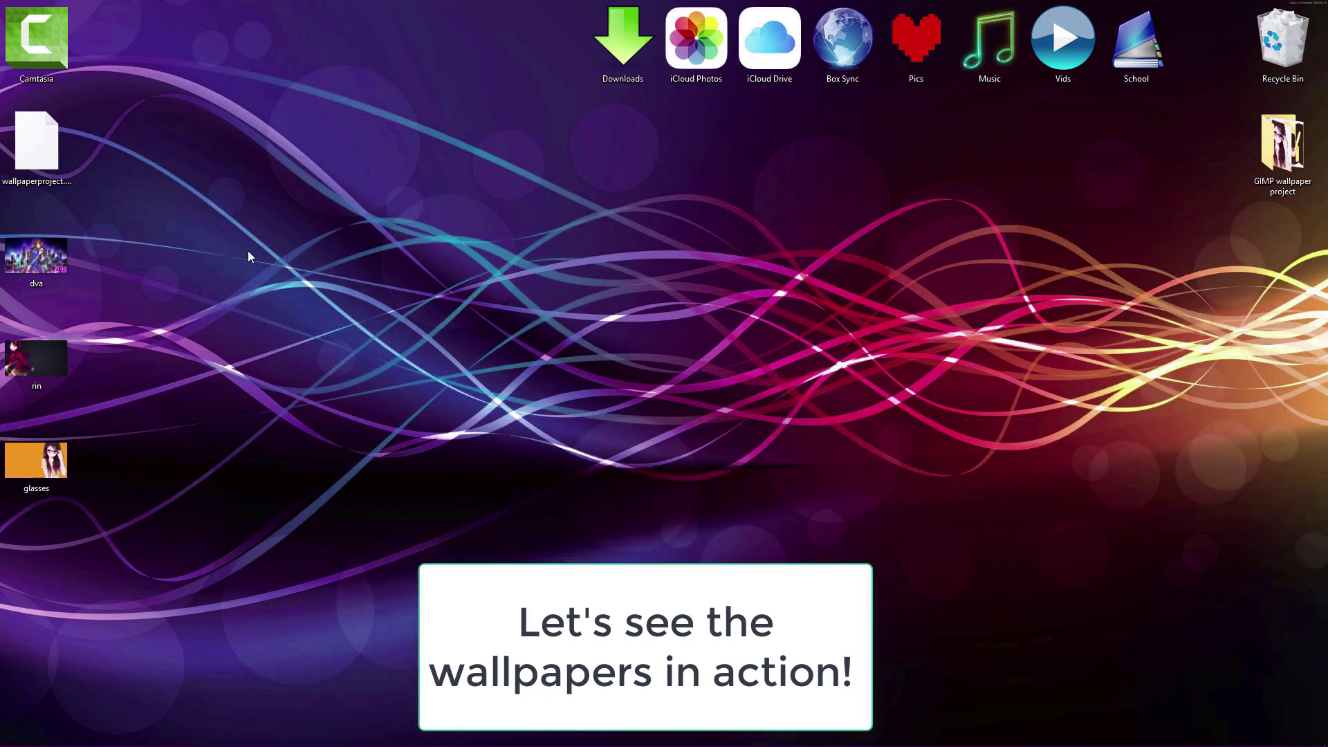
right_click(51, 248)
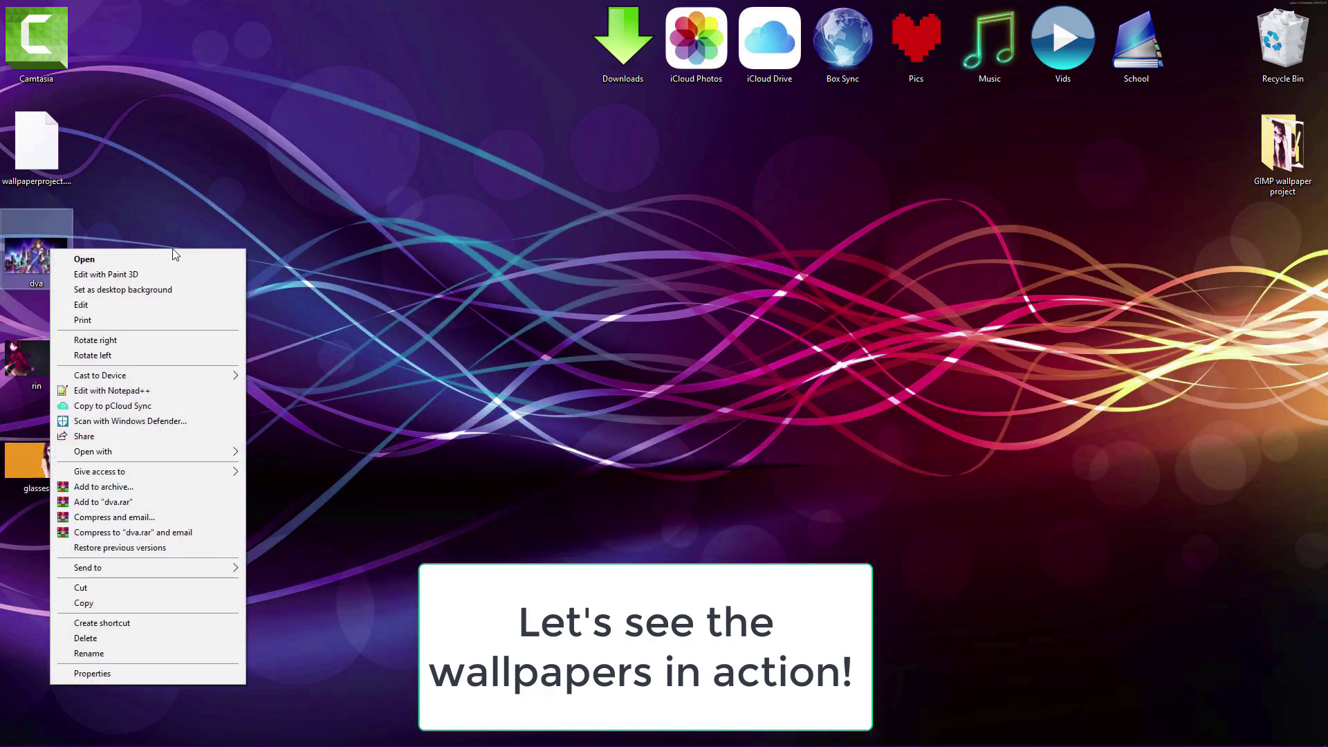
left_click(171, 291)
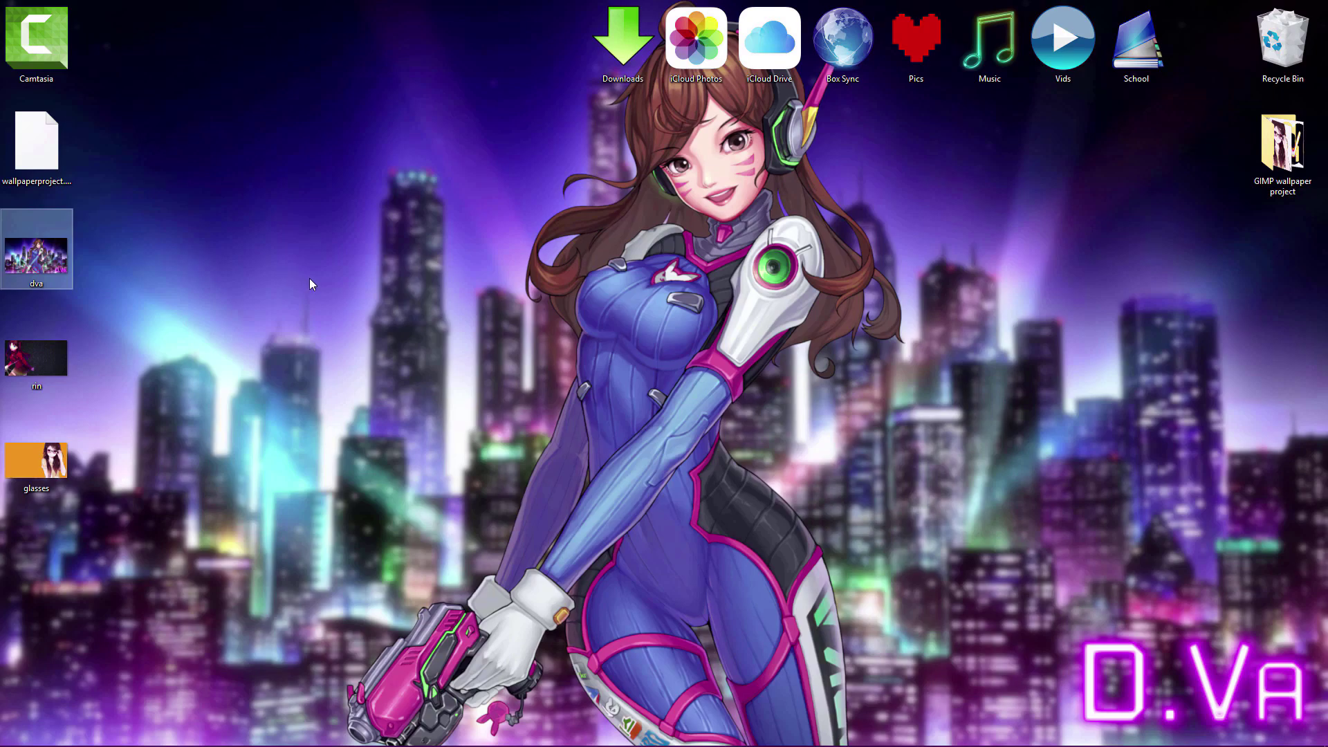
left_click(318, 278)
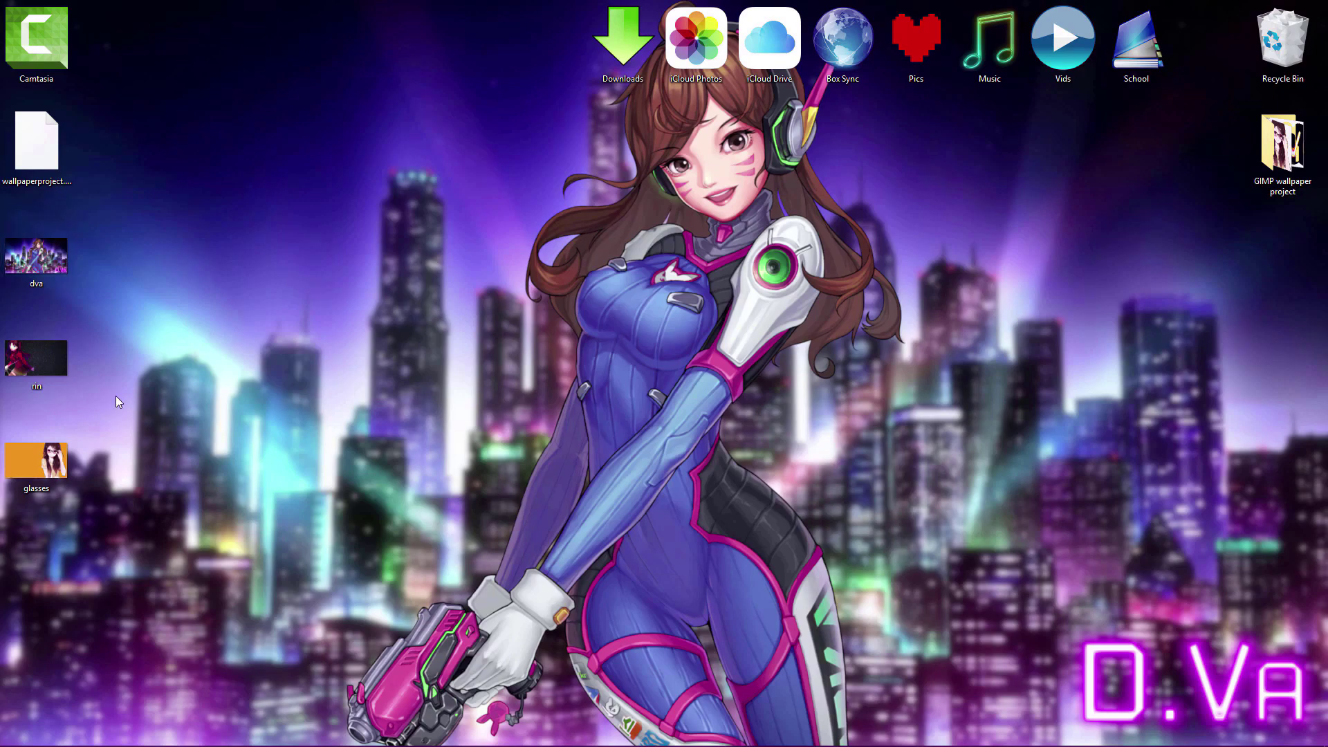
Set the rin image, then the glasses image, as the desktop background.
right_click(44, 311)
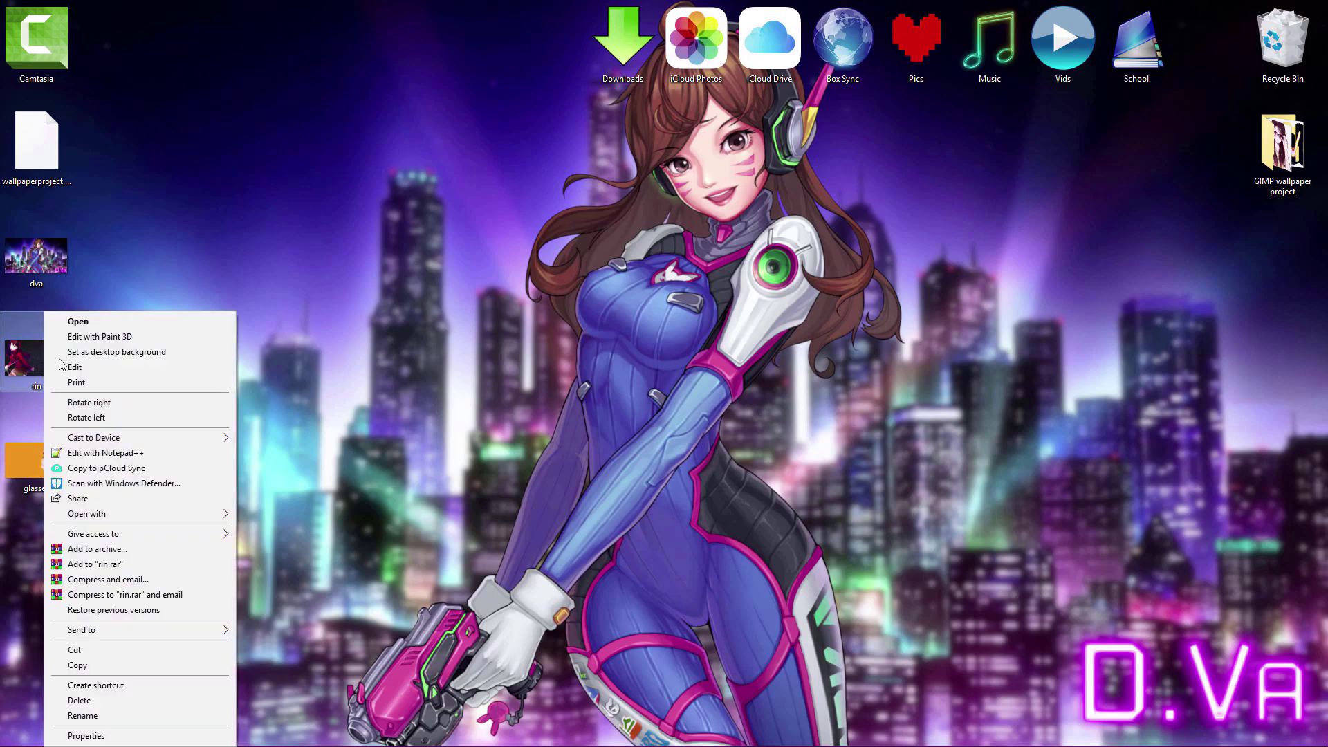
left_click(139, 353)
left_click(389, 239)
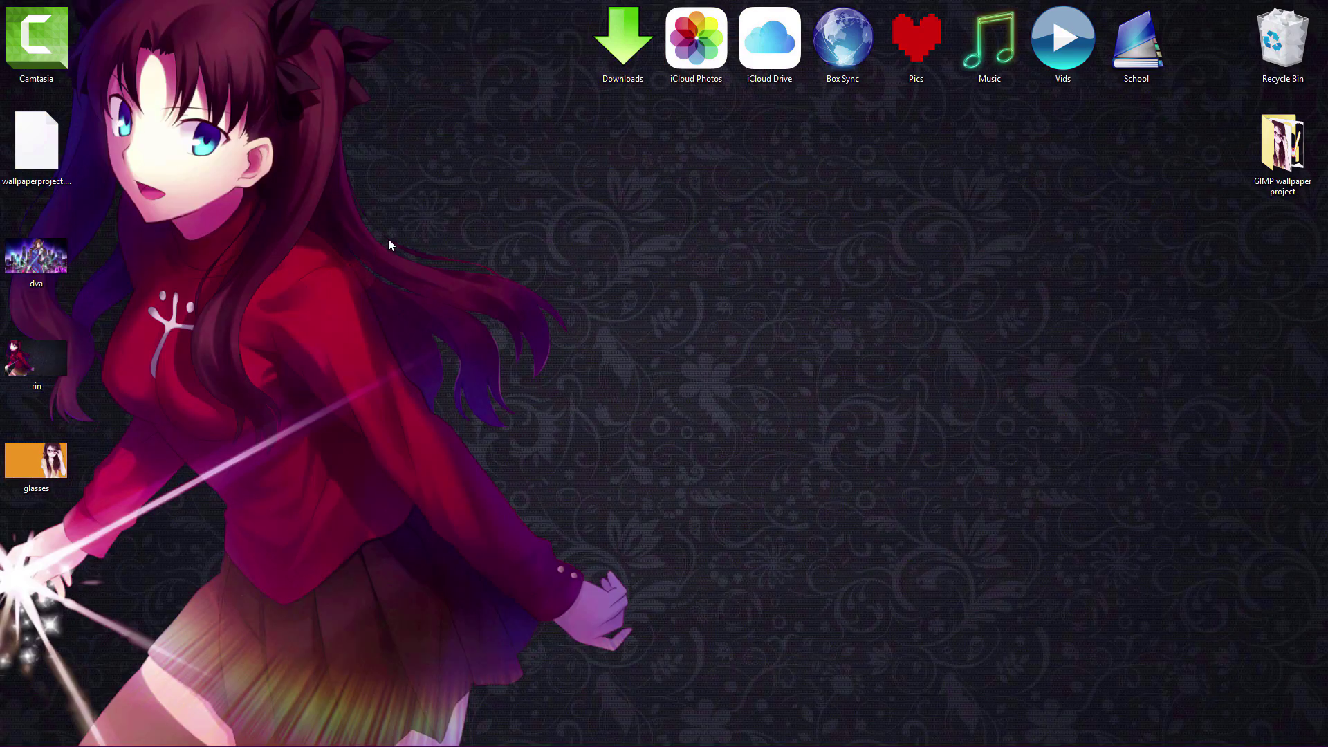
right_click(25, 453)
left_click(180, 58)
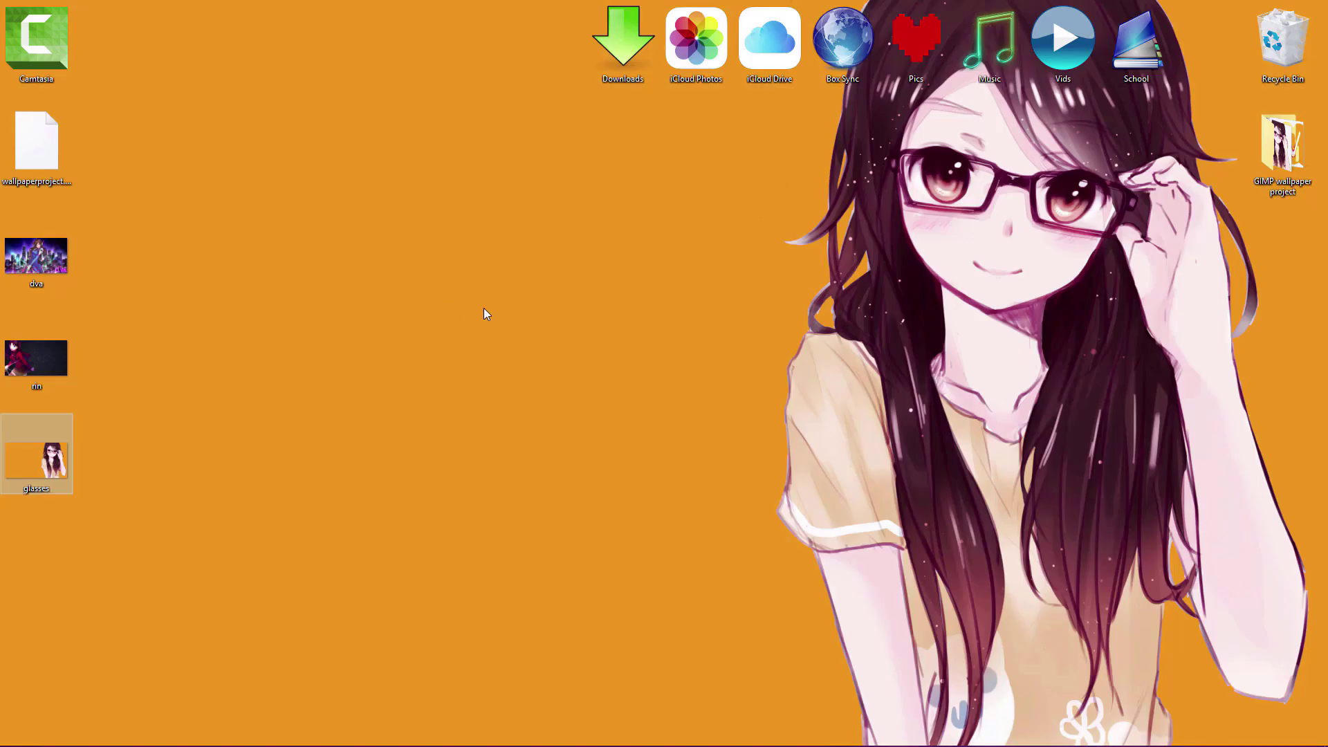
In GIMP's scale settings, replace the forest image's 3840 px width, typing 192 as the new value.
left_click(483, 308)
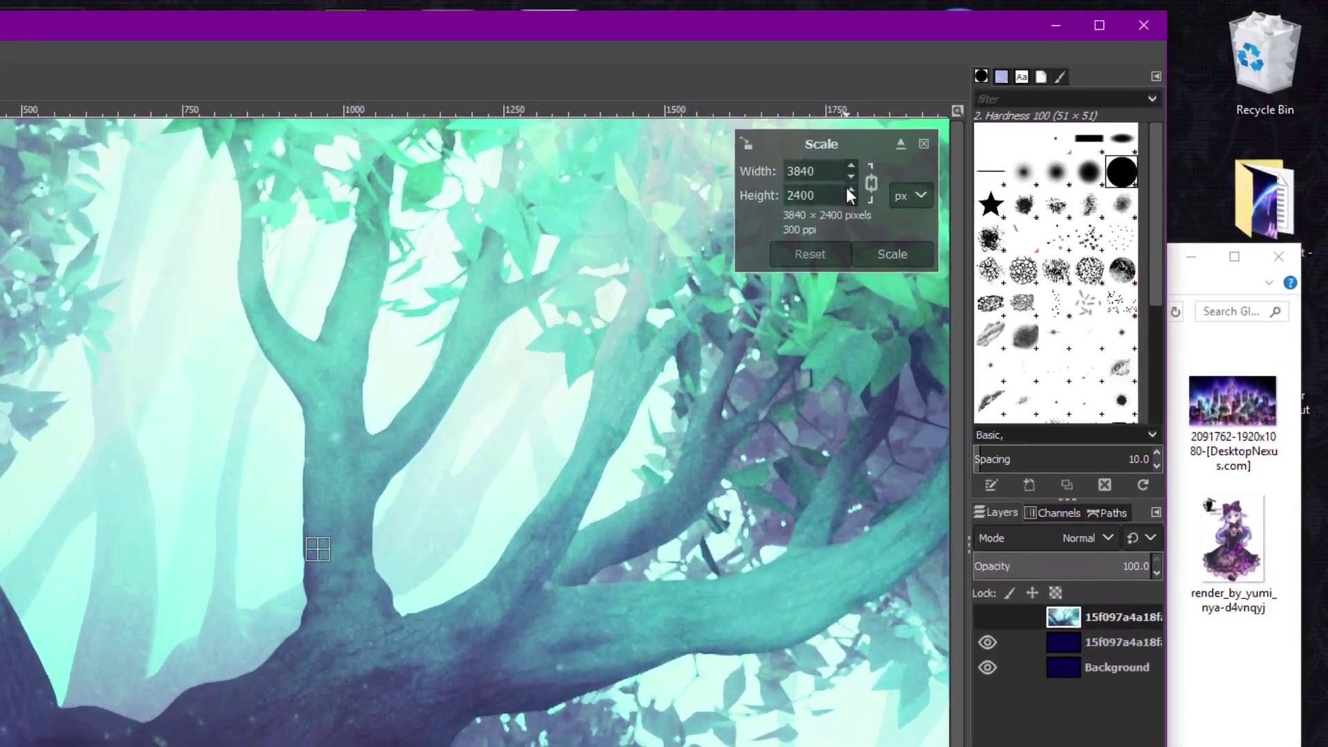
left_click(971, 122)
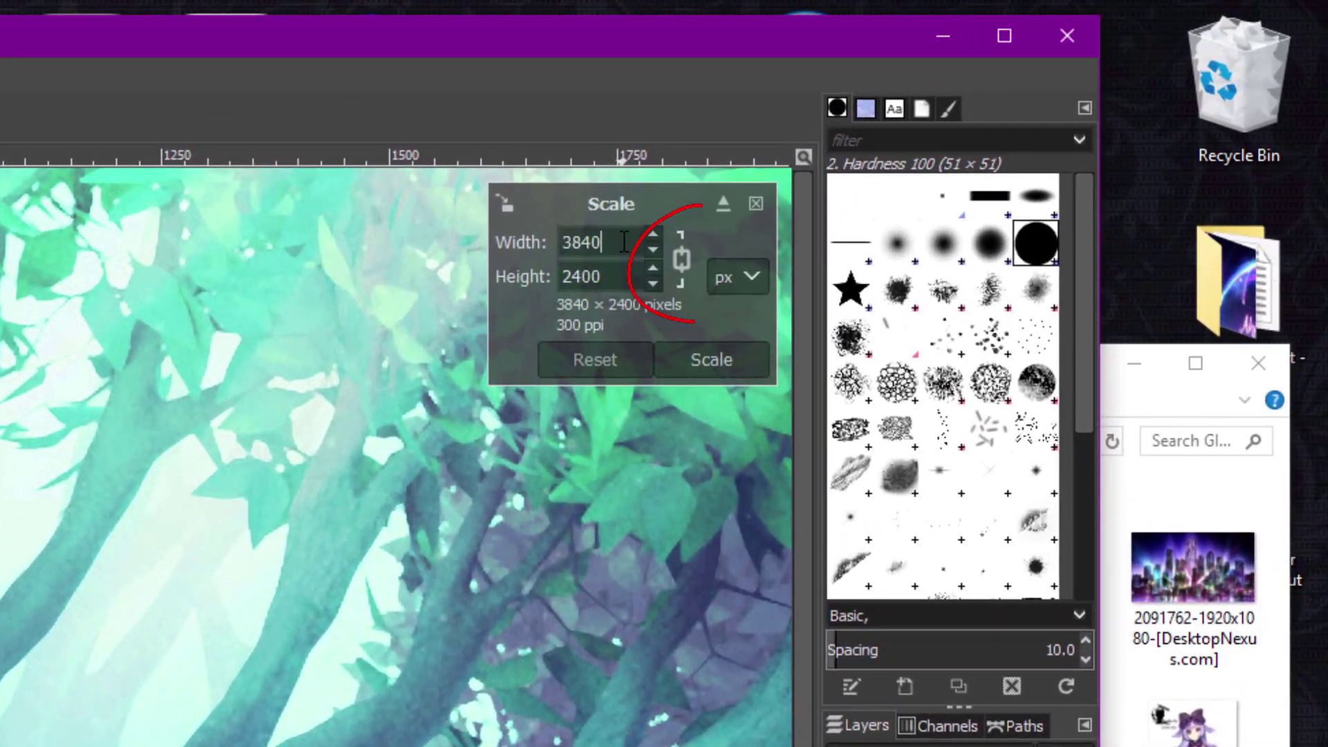
left_click_drag(625, 242, 336, 254)
type("1")
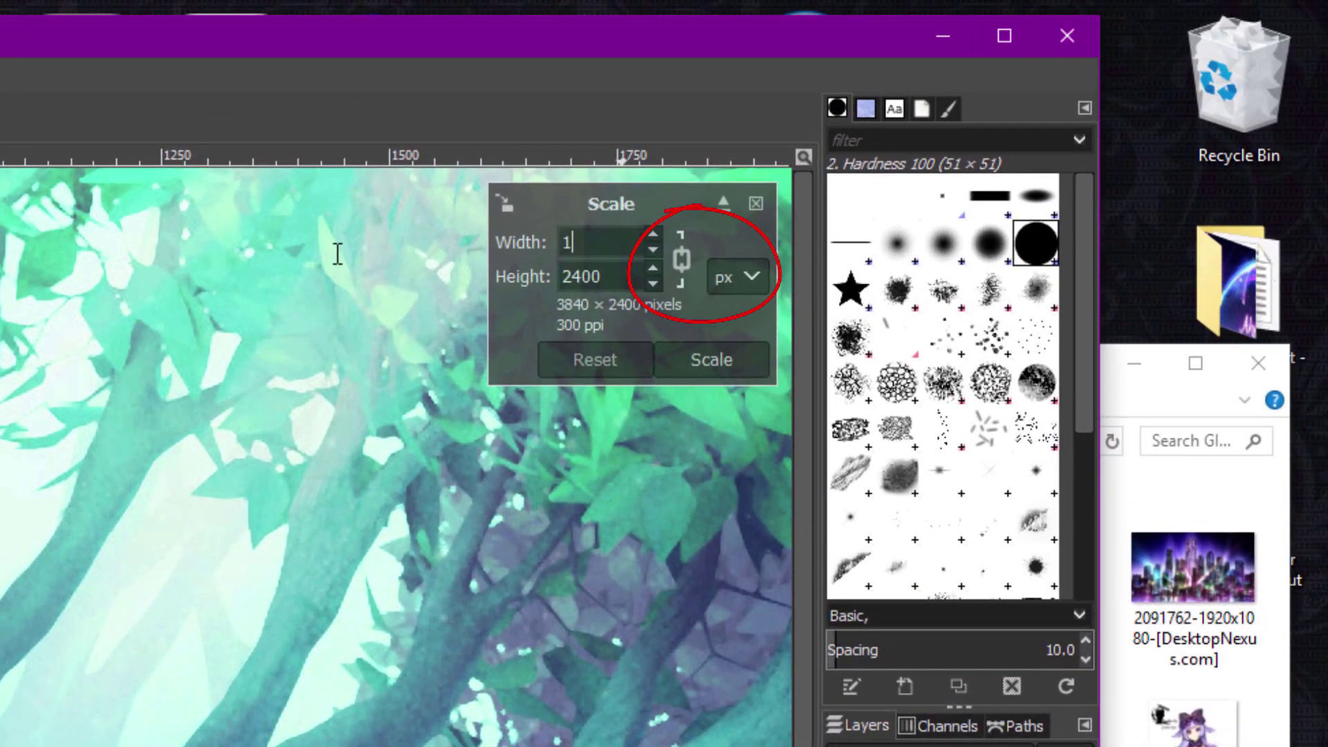
type("9")
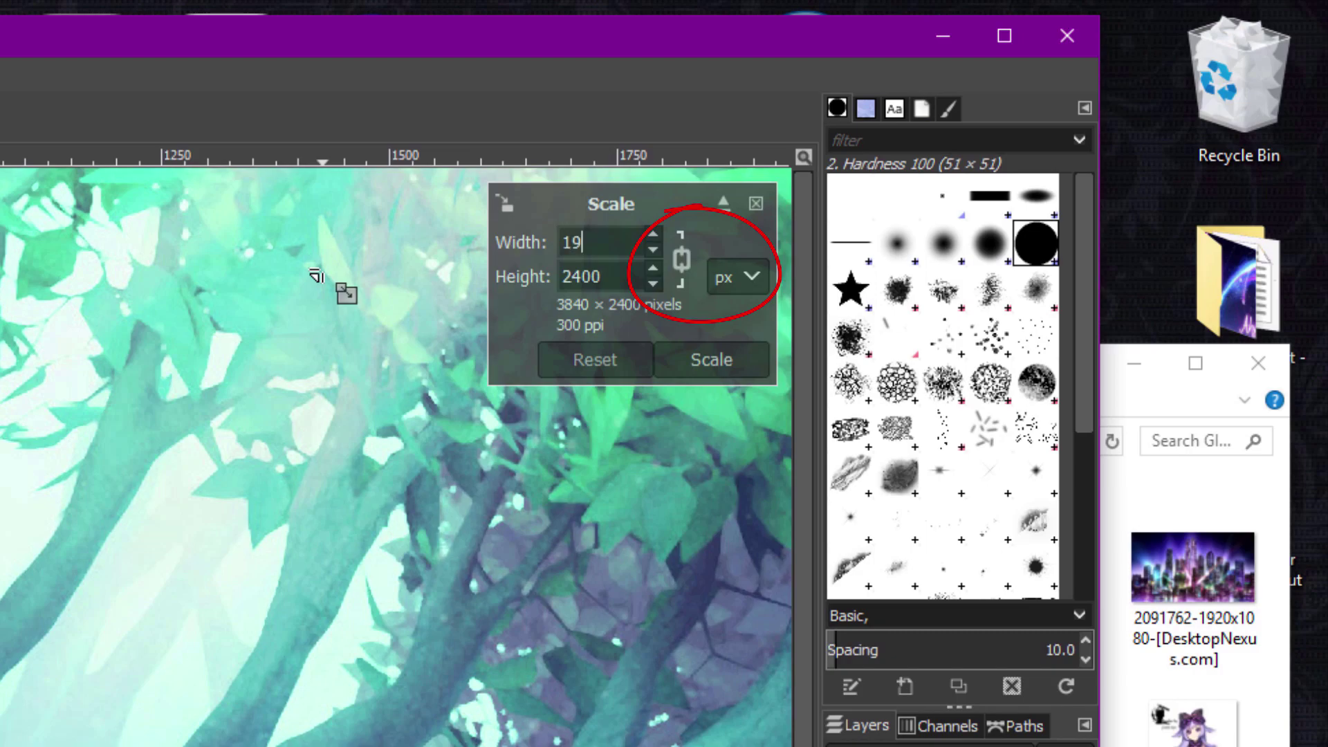
type("2")
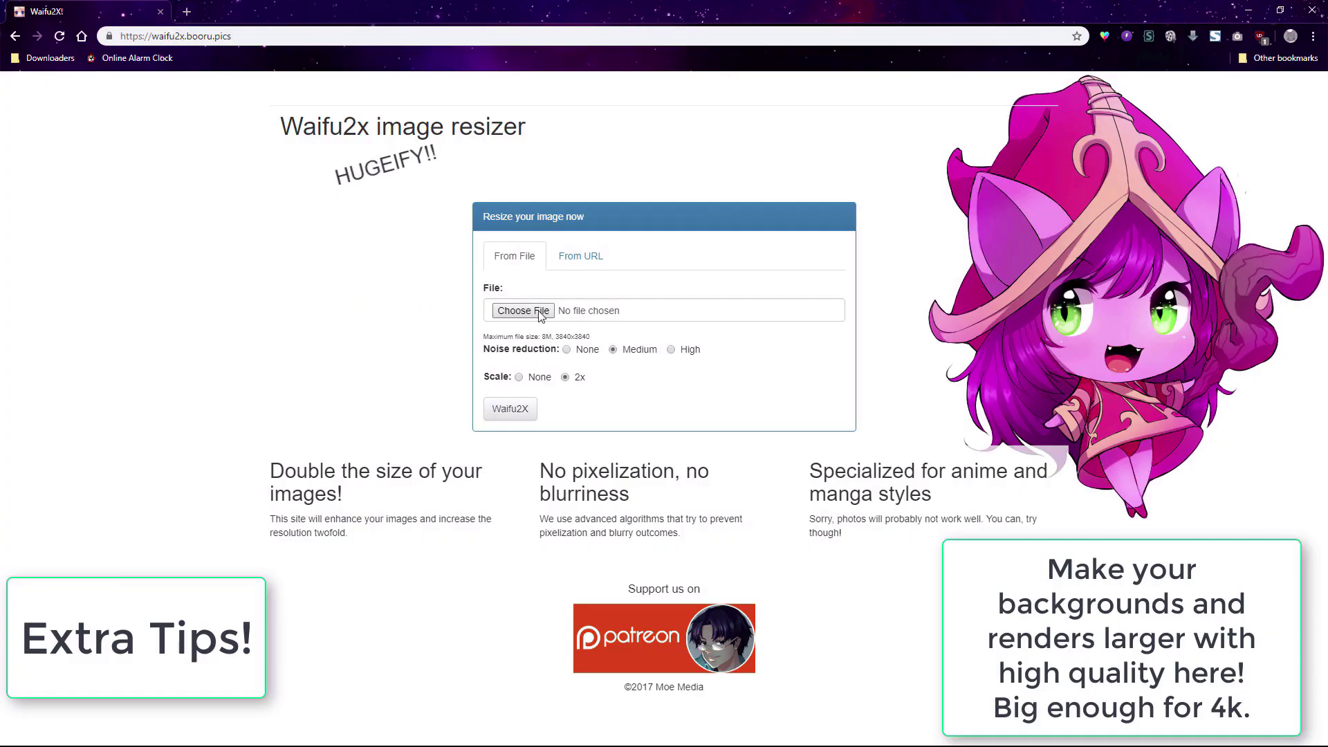
Upload the beach sunset image to Waifu2x, upscale it 2x, and open the JPG result at full size.
left_click(540, 309)
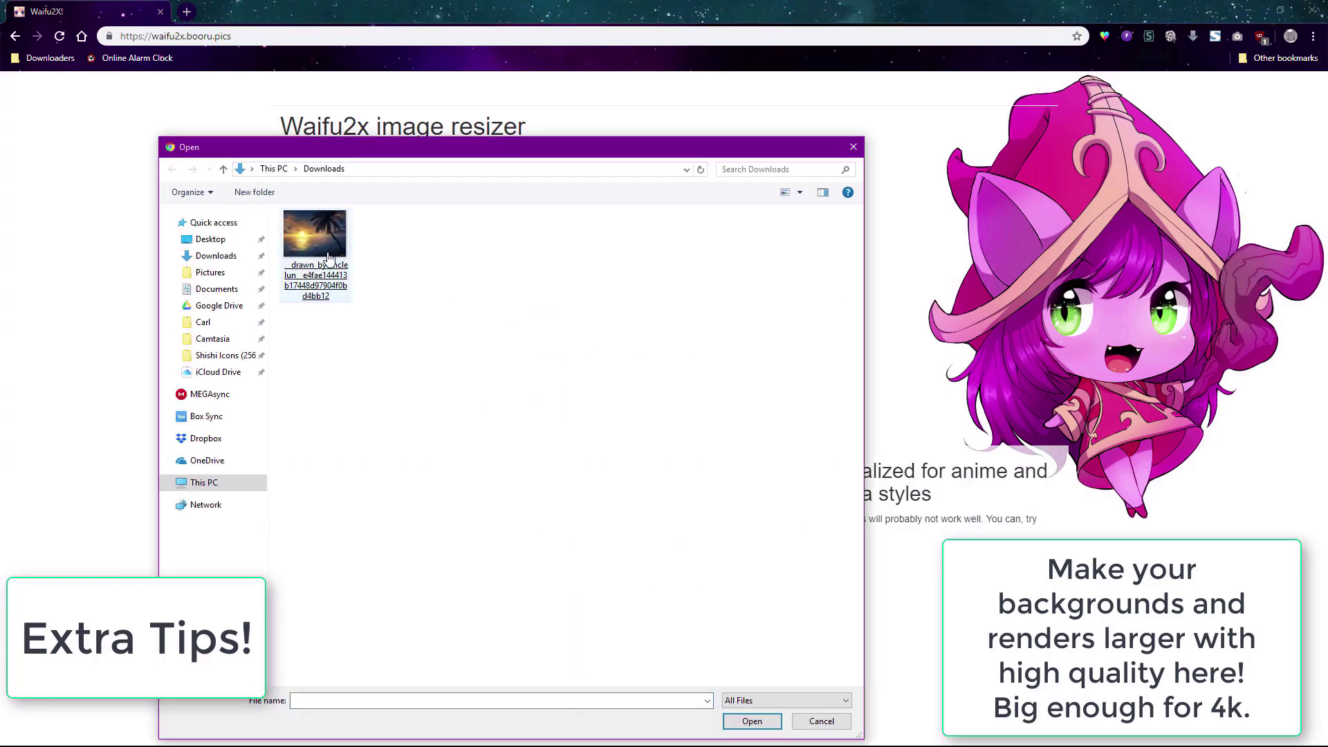
double_click(329, 257)
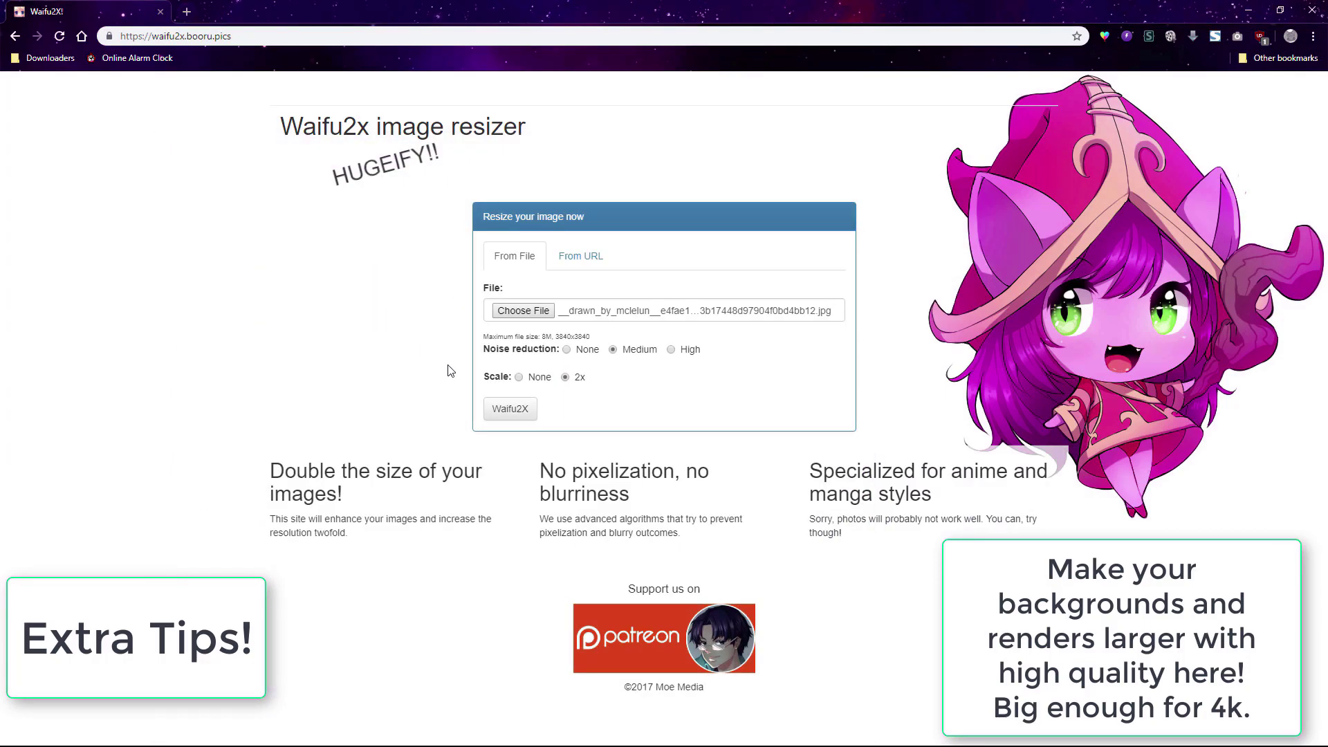
left_click(495, 411)
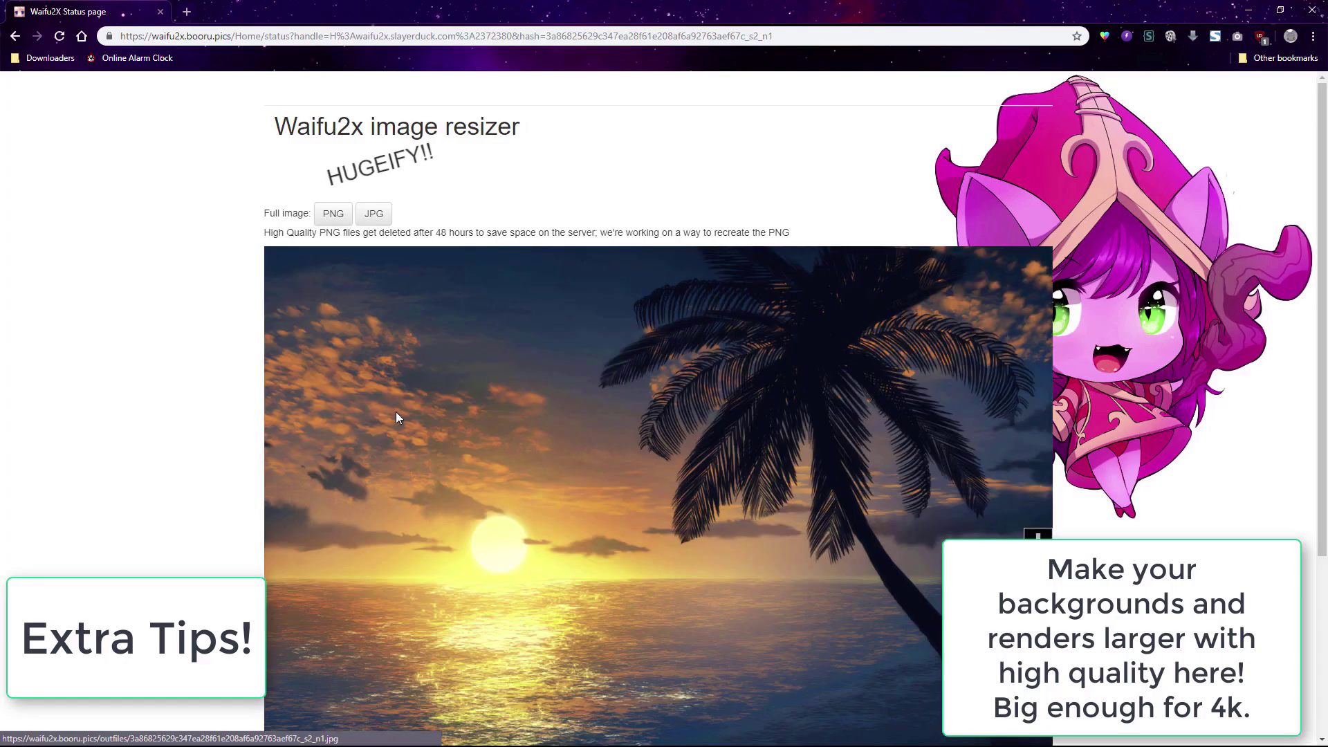
scroll(326, 430, "down", 3)
scroll(348, 207, "up", 2)
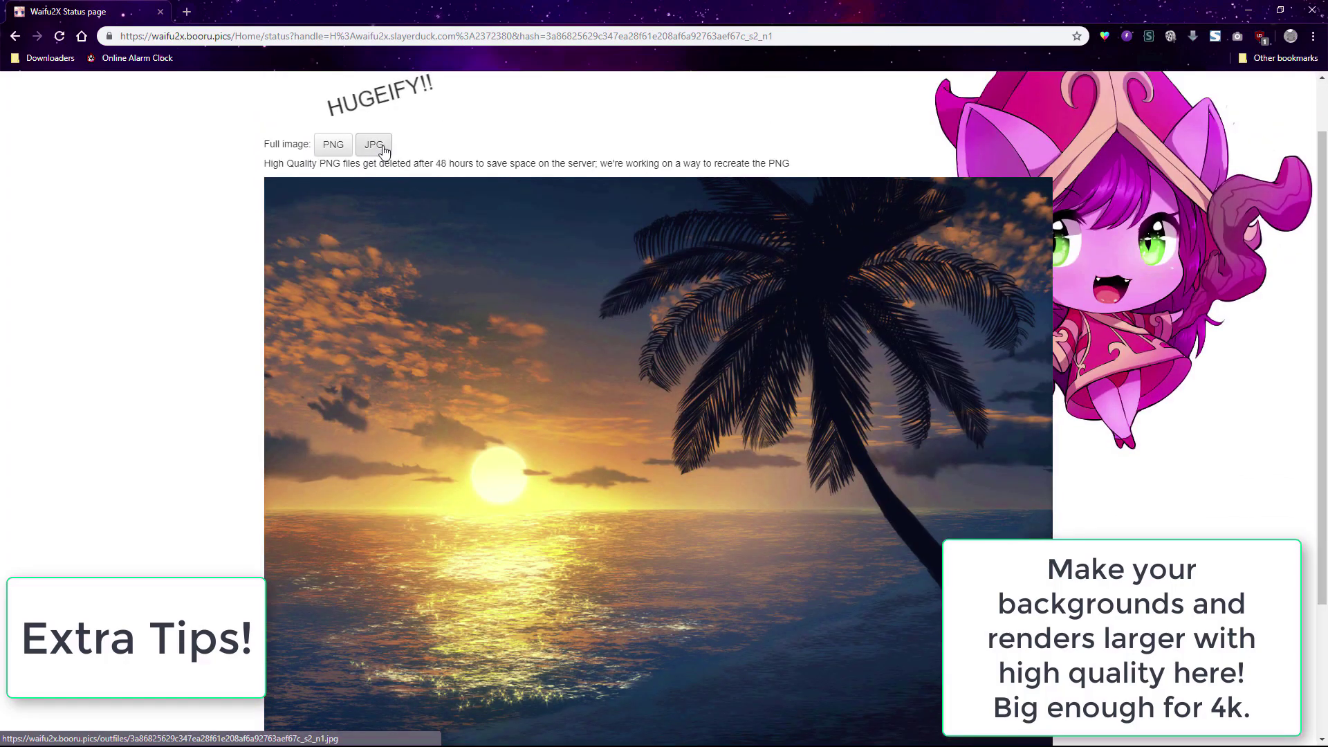
left_click(373, 142)
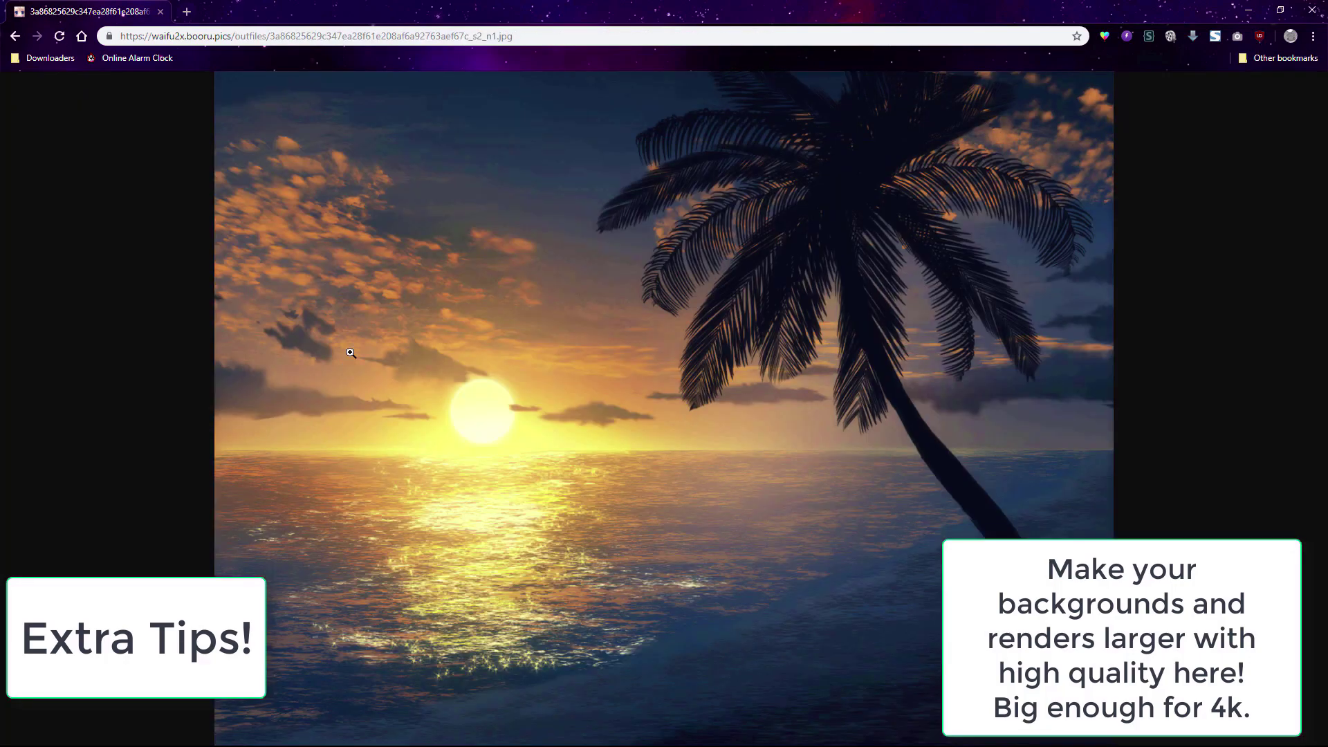
left_click(457, 343)
Reverse-search the sunset image on Google Images by dropping it in, then filter to Large sizes.
scroll(532, 331, "down", 5)
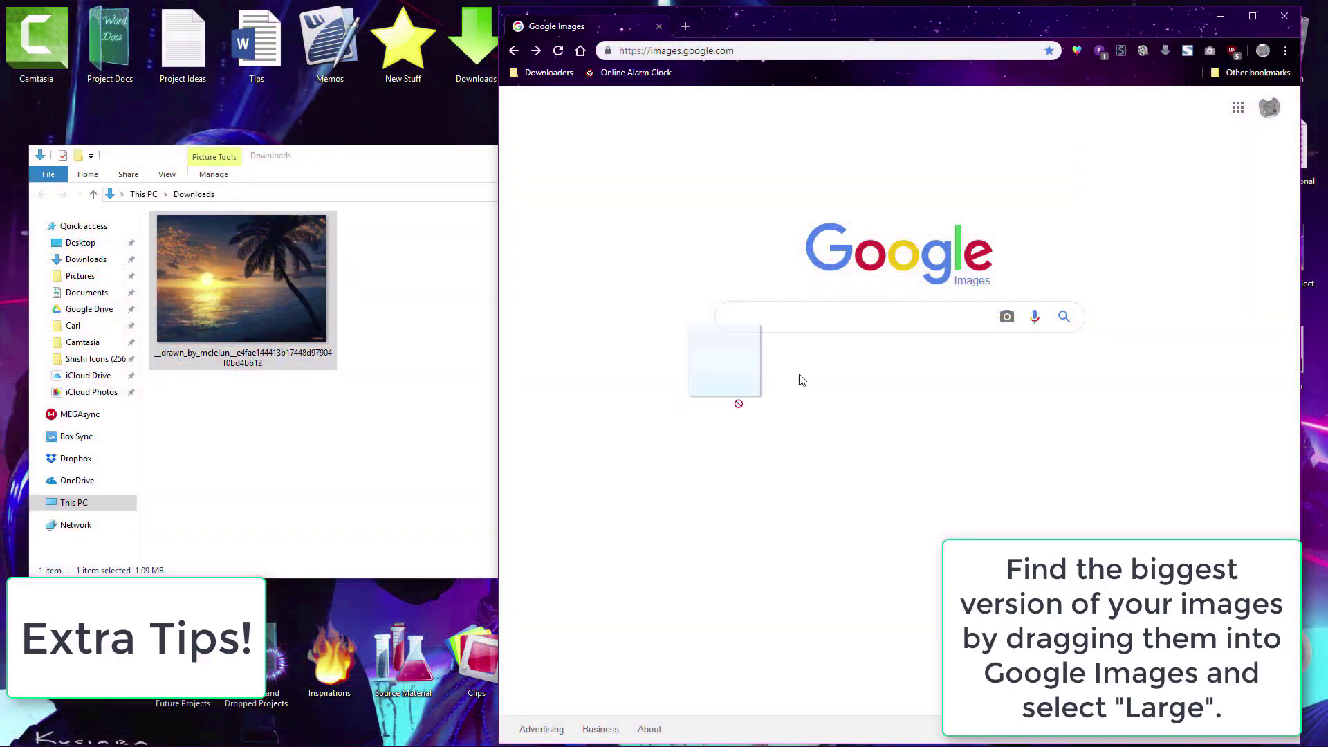
left_click_drag(797, 378, 861, 381)
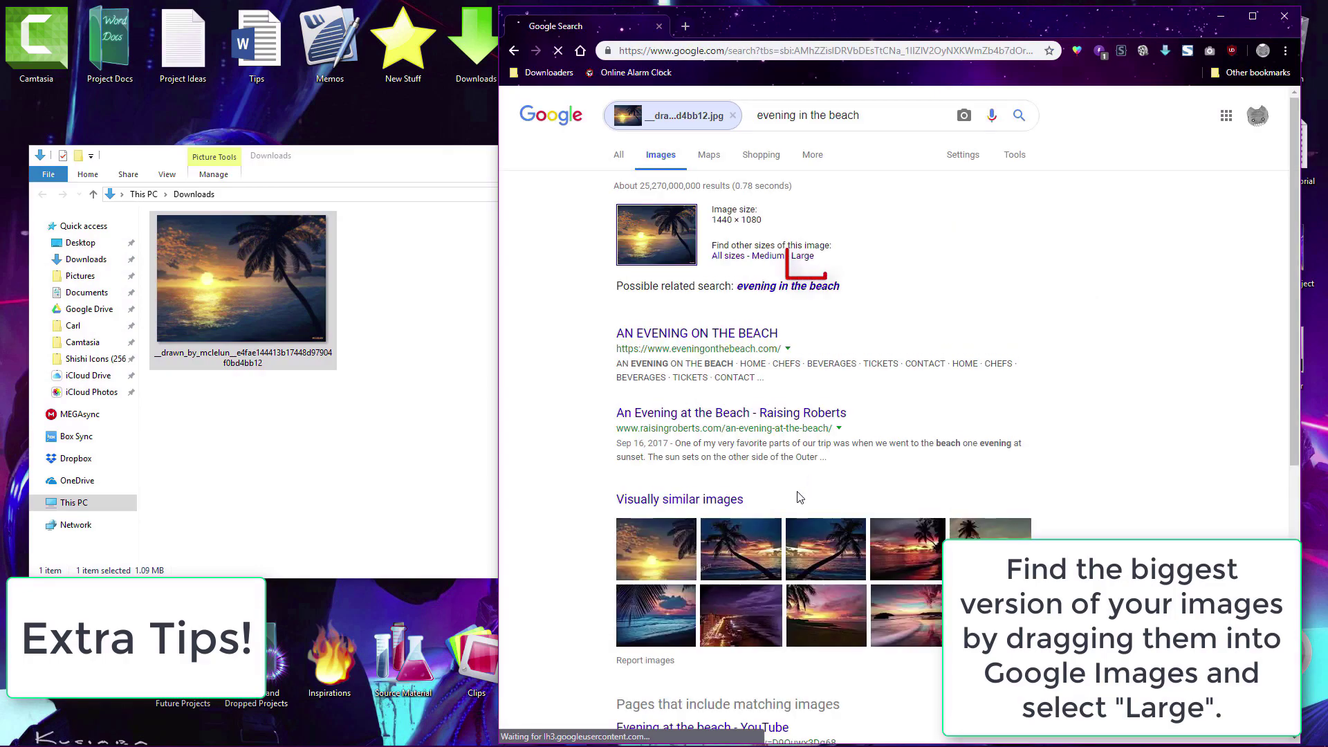
left_click(802, 259)
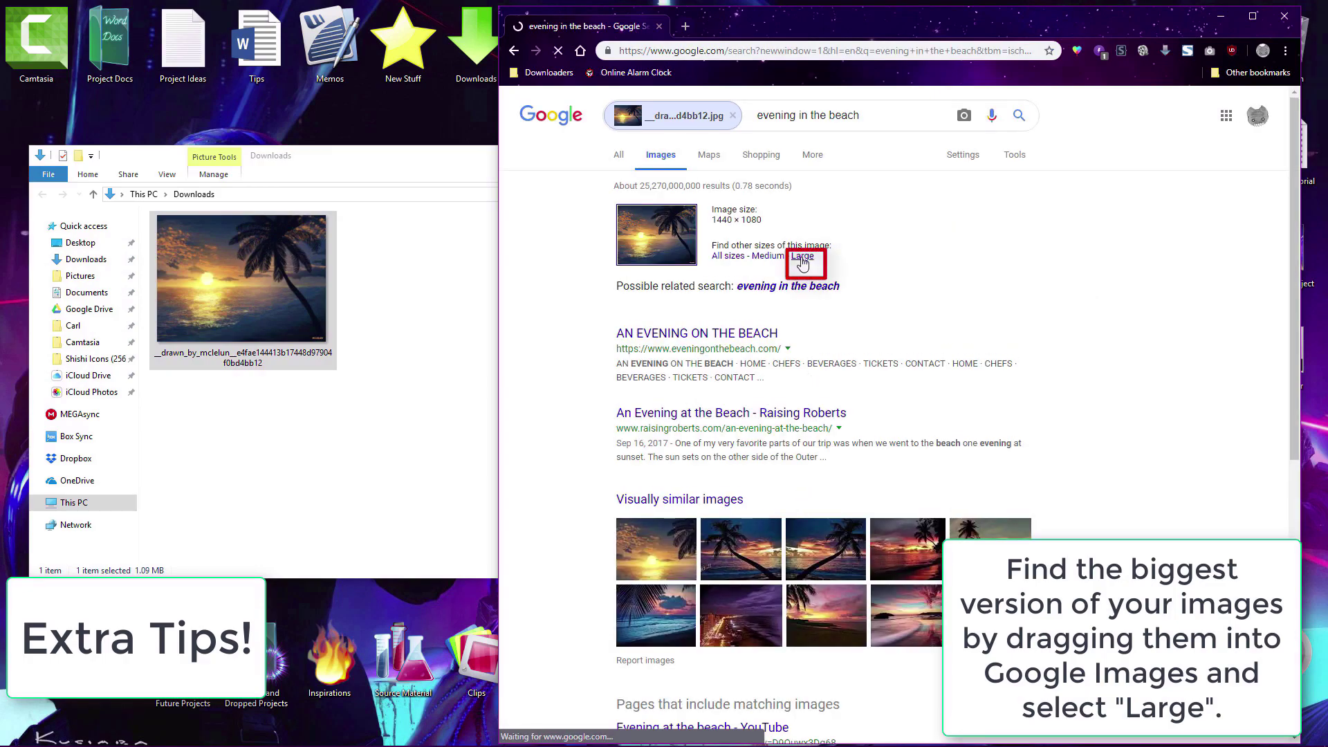